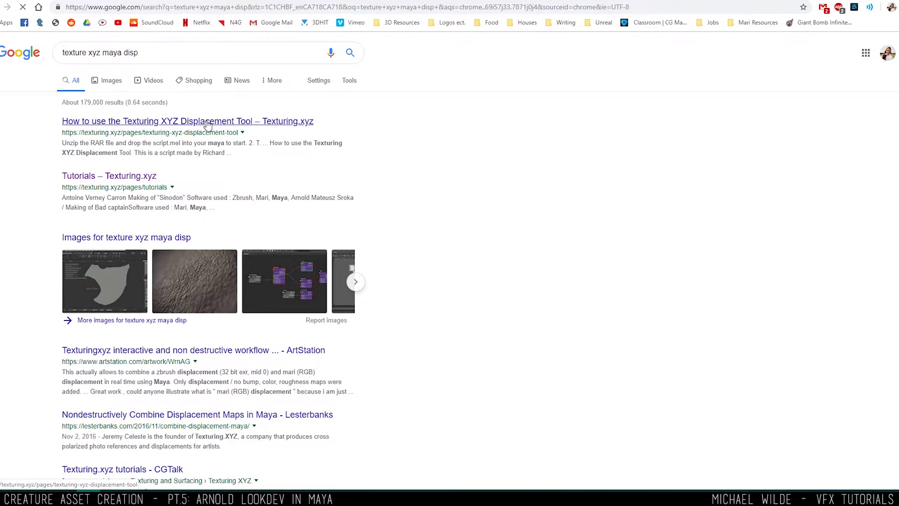
# Open the Texturing XYZ Displacement Tool page and review its download and setup instructions for Maya
pyautogui.click(207, 122)
pyautogui.moveTo(261, 137); pyautogui.dragTo(667, 149)
pyautogui.click(749, 189)
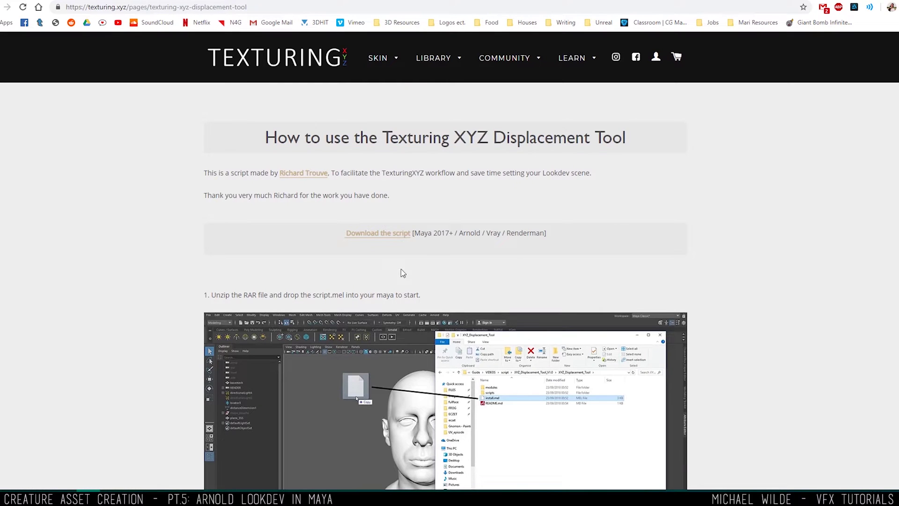
pyautogui.scroll(-9, 388, 239)
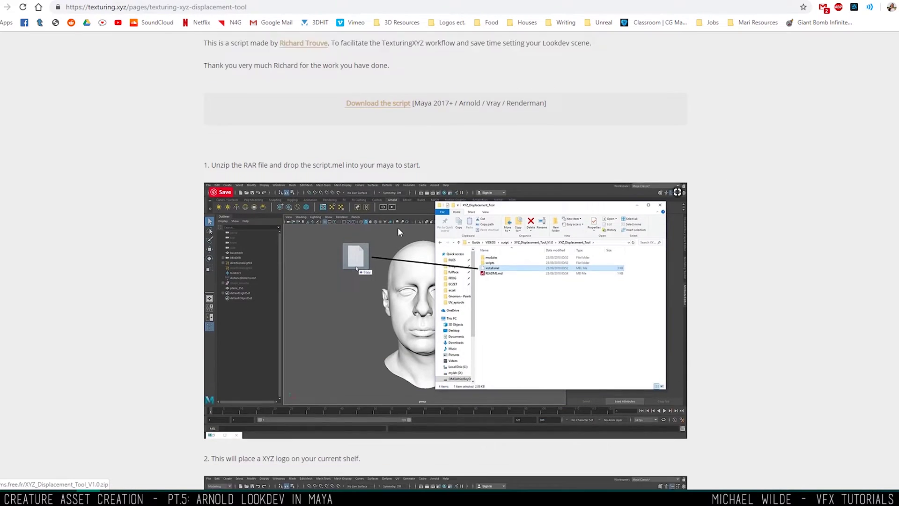
pyautogui.scroll(-12, 339, 152)
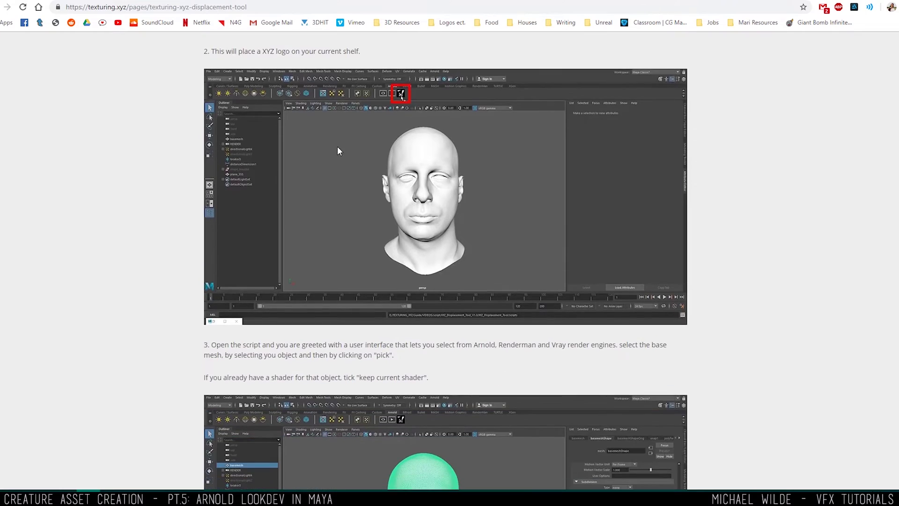
pyautogui.scroll(-9, 341, 136)
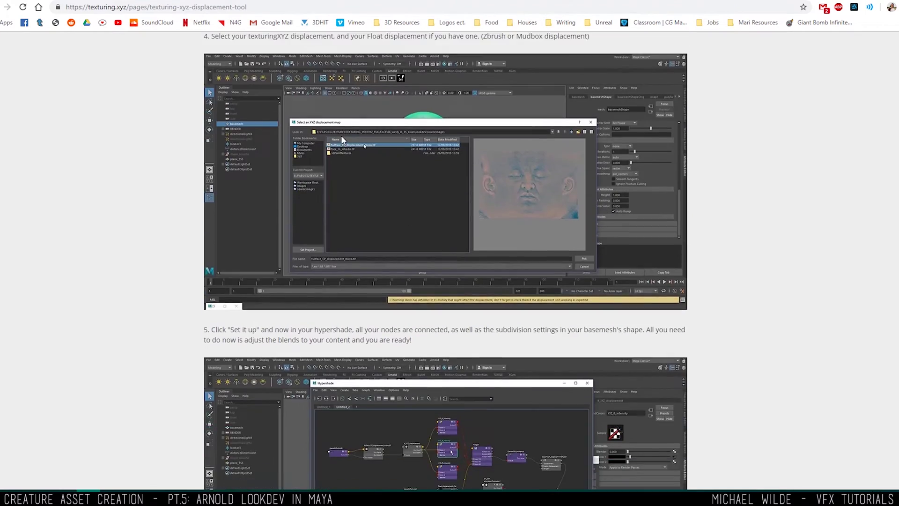
pyautogui.scroll(9, 341, 136)
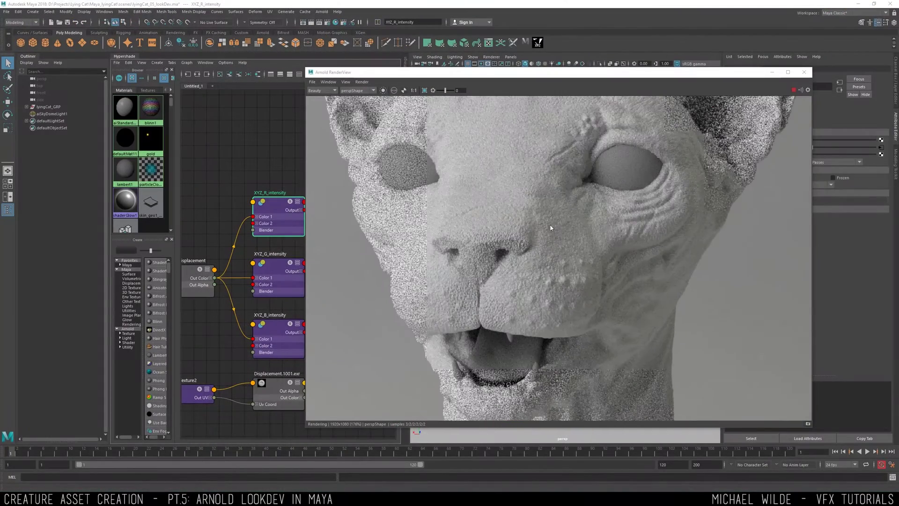
# Examine the displacement detail on the cat's head in the Arnold render, and close the render window
pyautogui.scroll(-3, 550, 228)
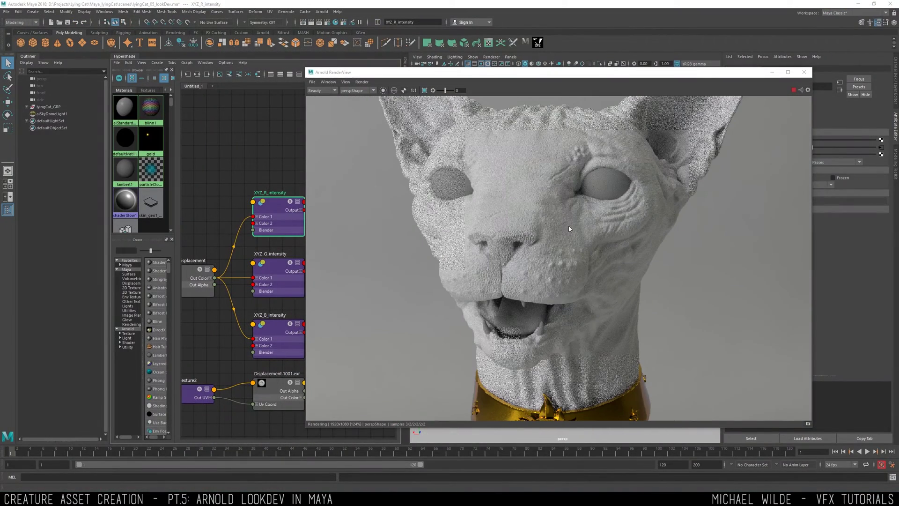
pyautogui.scroll(2, 549, 224)
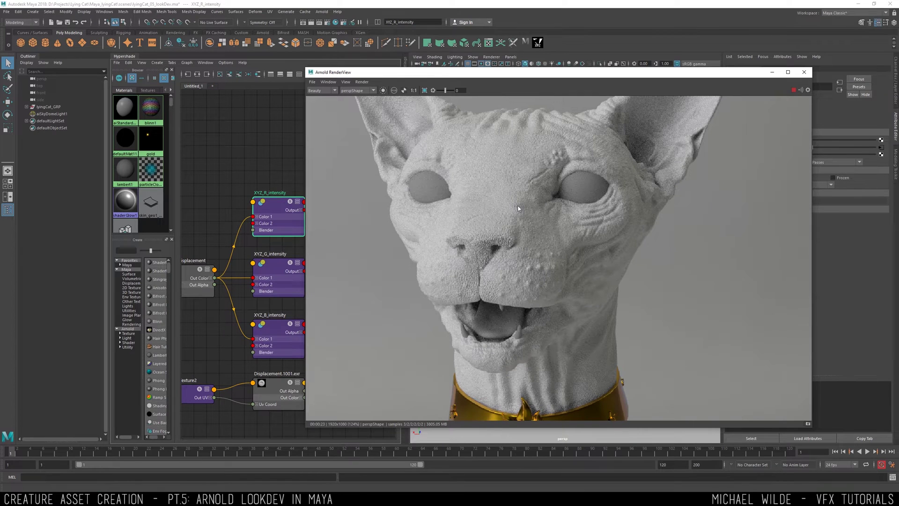
pyautogui.scroll(-2, 517, 209)
pyautogui.click(803, 72)
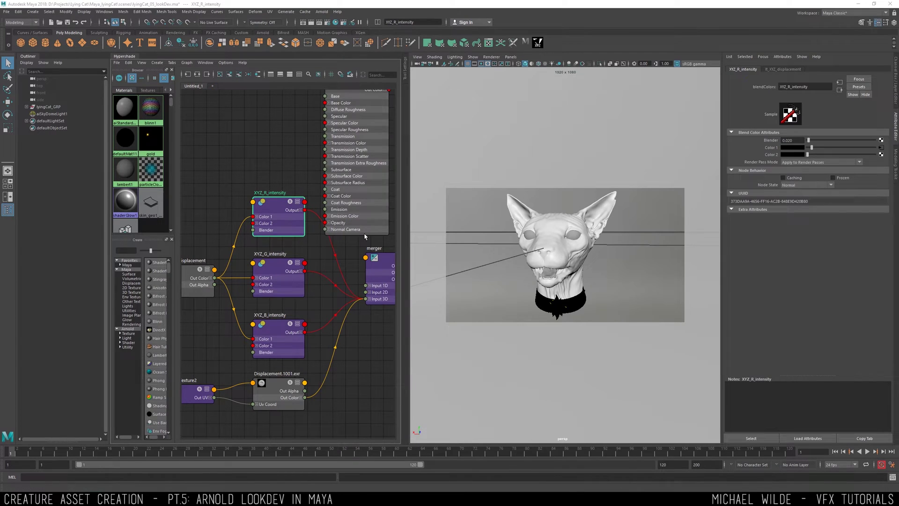
# Add a file texture node to the shading network
pyautogui.scroll(-4, 309, 296)
pyautogui.click(345, 304)
pyautogui.click(126, 251)
pyautogui.write('file')
pyautogui.click(156, 262)
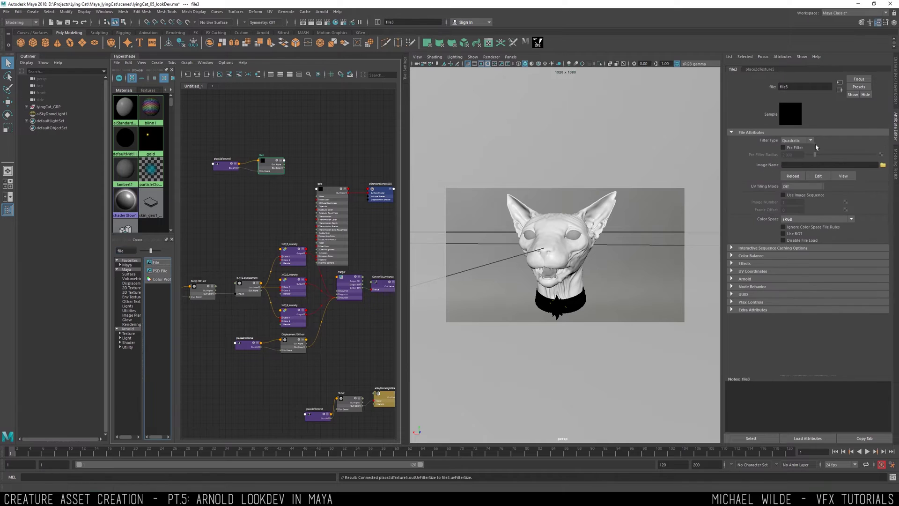
# Load the Mari-exported normal map into the file node with filter type Off, UDIM (Mari) tiling and Raw colour space
pyautogui.click(883, 164)
pyautogui.click(194, 188)
pyautogui.doubleClick(245, 172)
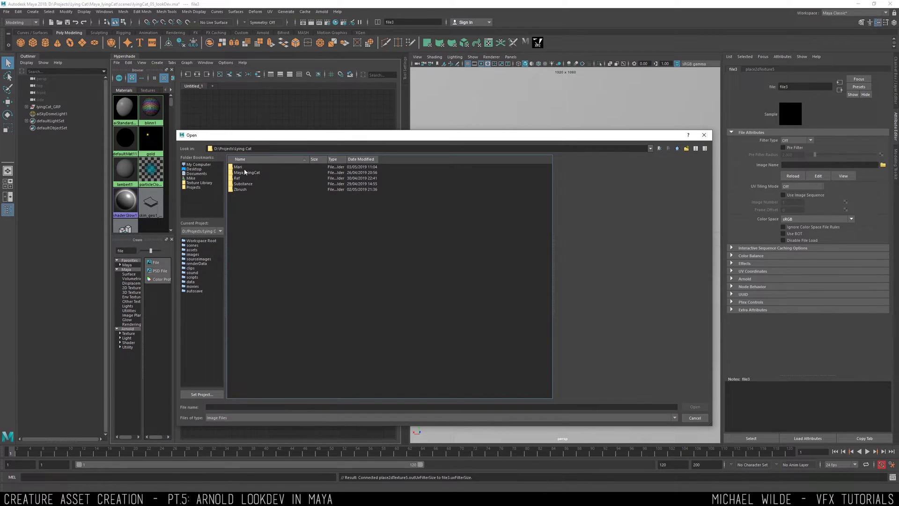
pyautogui.doubleClick(245, 172)
pyautogui.doubleClick(245, 171)
pyautogui.doubleClick(244, 171)
pyautogui.scroll(-6, 251, 299)
pyautogui.doubleClick(251, 301)
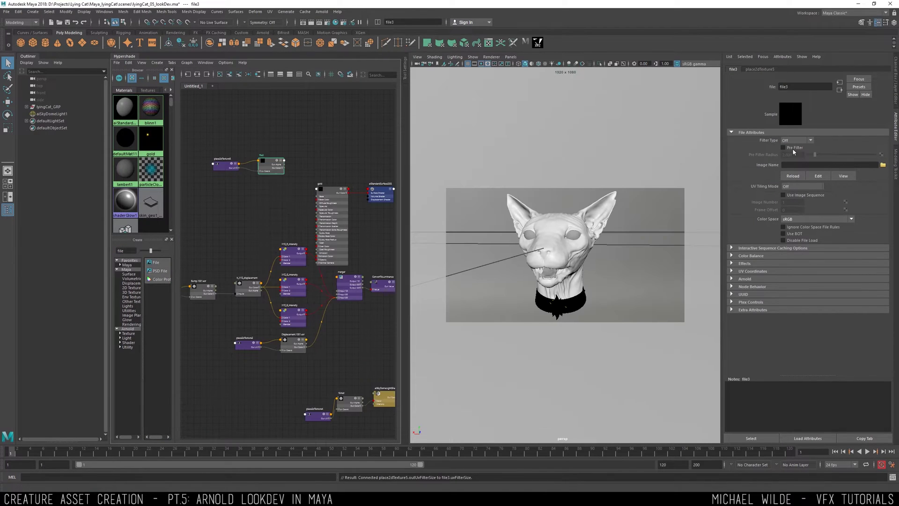
pyautogui.scroll(4, 314, 176)
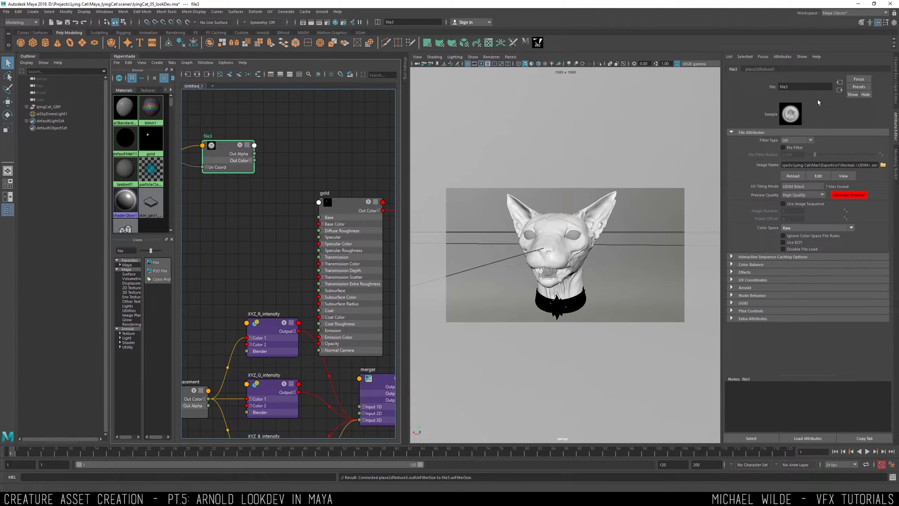
# Rename the new file texture node to Normal
pyautogui.moveTo(806, 87); pyautogui.dragTo(706, 78)
pyautogui.write('Normal')
pyautogui.press('Return')
# Move the gold shader nodes clear of the skin network and place the normal map's nodes near the skin shader
pyautogui.click(343, 209)
pyautogui.scroll(-9, 273, 183)
pyautogui.keyDown('shift'); pyautogui.click(304, 187); pyautogui.keyUp('shift')
pyautogui.moveTo(287, 188); pyautogui.dragTo(290, 129)
pyautogui.moveTo(238, 166); pyautogui.dragTo(277, 186)
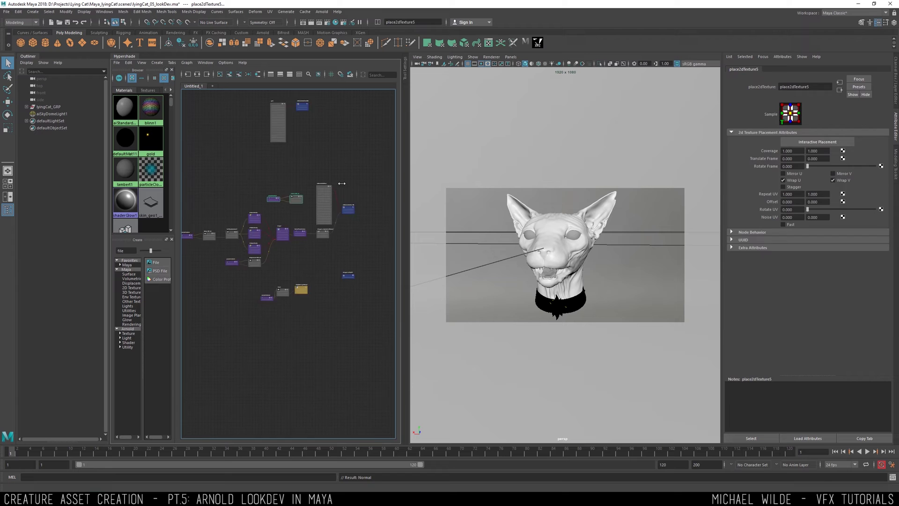
# Show the aiStandardSurface1 attributes and expand its sections from Transmission through Geometry
pyautogui.scroll(8, 330, 185)
pyautogui.click(316, 188)
pyautogui.click(750, 301)
pyautogui.scroll(-1, 750, 302)
pyautogui.scroll(1, 751, 302)
pyautogui.click(750, 302)
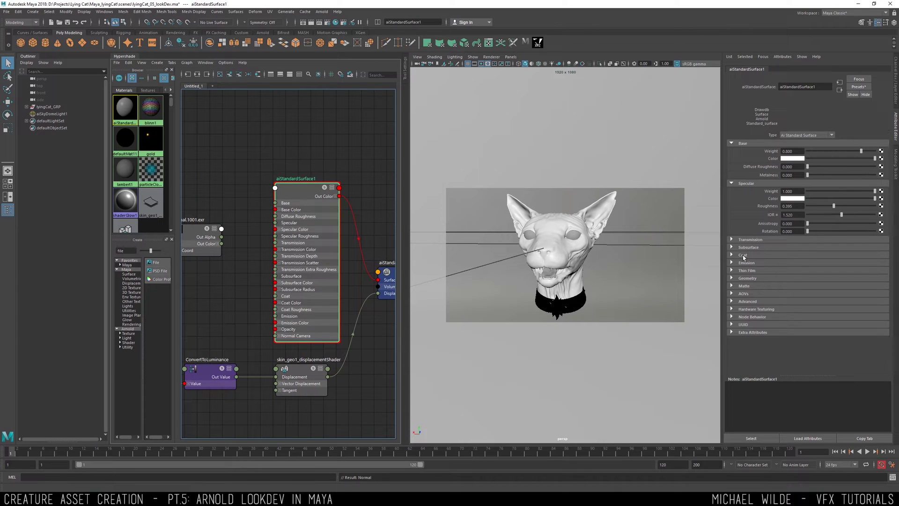
pyautogui.click(743, 255)
pyautogui.click(744, 248)
pyautogui.click(745, 240)
pyautogui.scroll(-4, 746, 330)
pyautogui.click(747, 336)
pyautogui.click(746, 329)
pyautogui.click(749, 315)
pyautogui.keyDown('alt'); pyautogui.moveTo(300, 176); pyautogui.dragTo(329, 177, button='middle'); pyautogui.keyUp('alt')
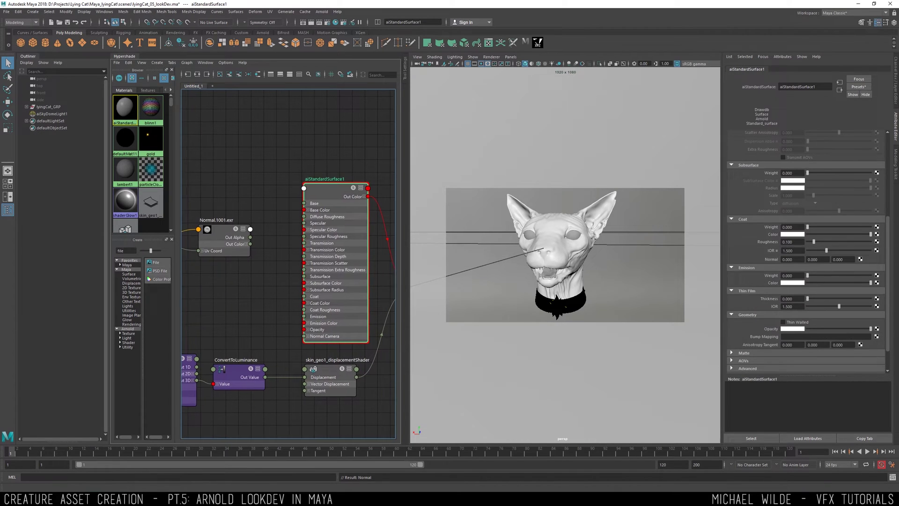
# Connect the normal texture's colour through an aiNormalMap node to the skin shader's Normal Camera, with a strength of 0.3
pyautogui.moveTo(250, 244); pyautogui.dragTo(303, 336)
pyautogui.click(222, 234)
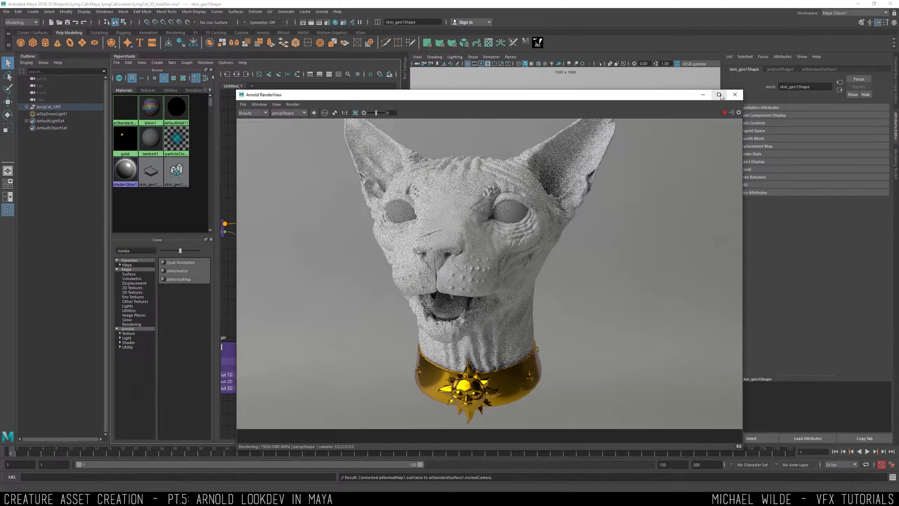
pyautogui.click(719, 95)
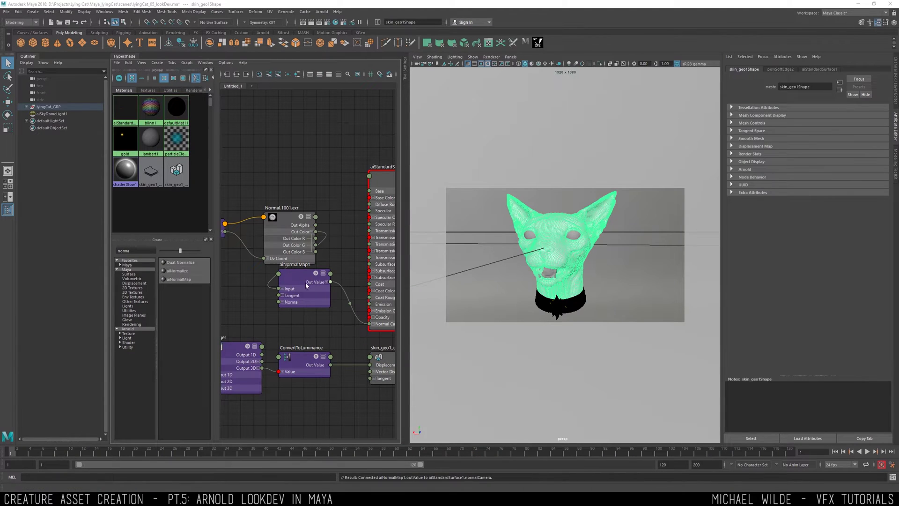
pyautogui.moveTo(307, 286); pyautogui.dragTo(311, 290)
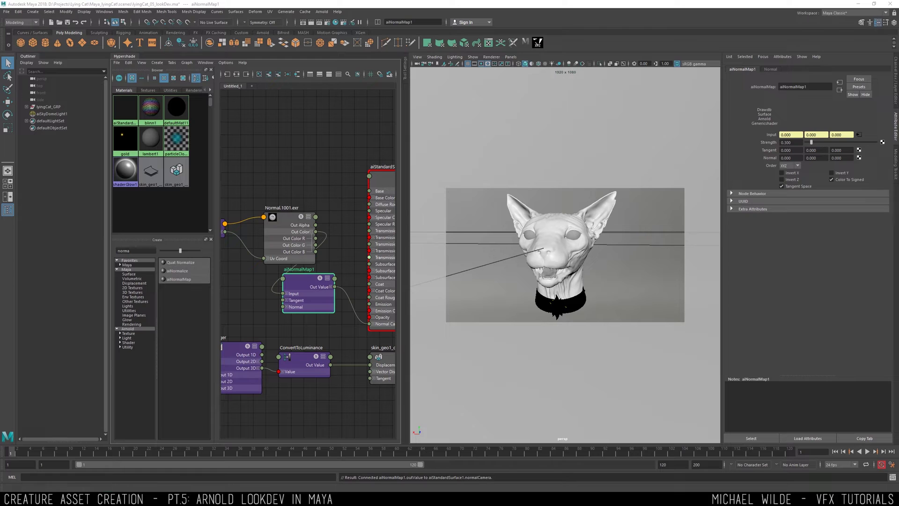
# Set the skin shader's base weight to 1 and its base colour to a muted blue
pyautogui.click(381, 257)
pyautogui.keyDown('alt'); pyautogui.moveTo(381, 257); pyautogui.dragTo(290, 237, button='middle'); pyautogui.keyUp('alt')
pyautogui.scroll(5, 805, 234)
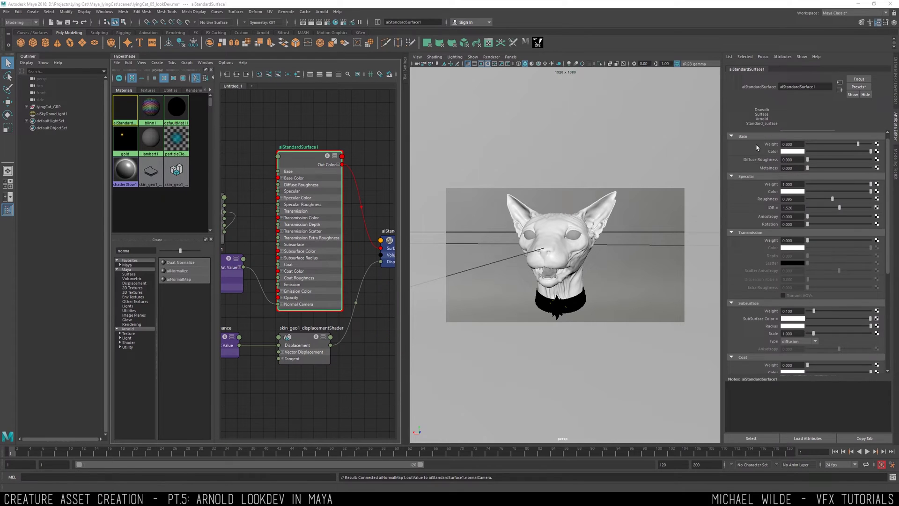
pyautogui.click(793, 158)
pyautogui.click(387, 254)
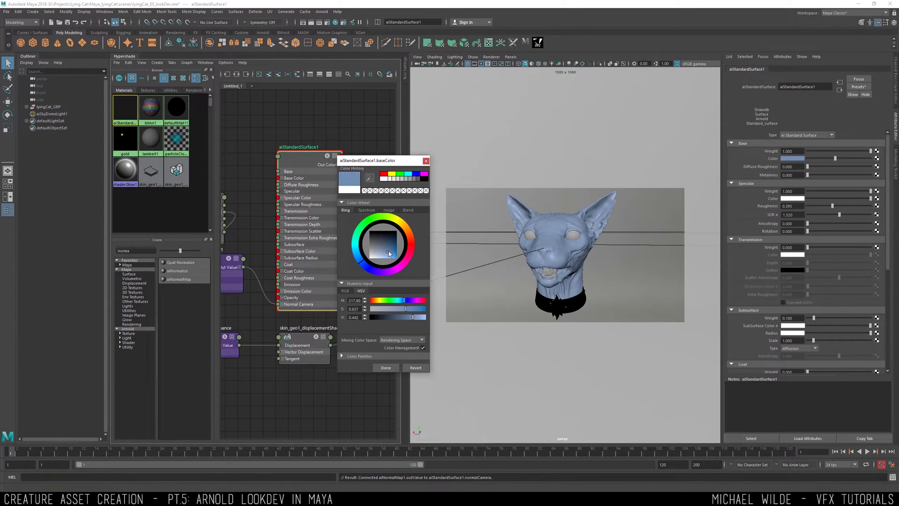
pyautogui.click(386, 367)
# Give the skin shader a pinkish-red subsurface colour, a subsurface weight of about 0.57 and a scale of 0.01
pyautogui.scroll(-6, 792, 173)
pyautogui.click(792, 171)
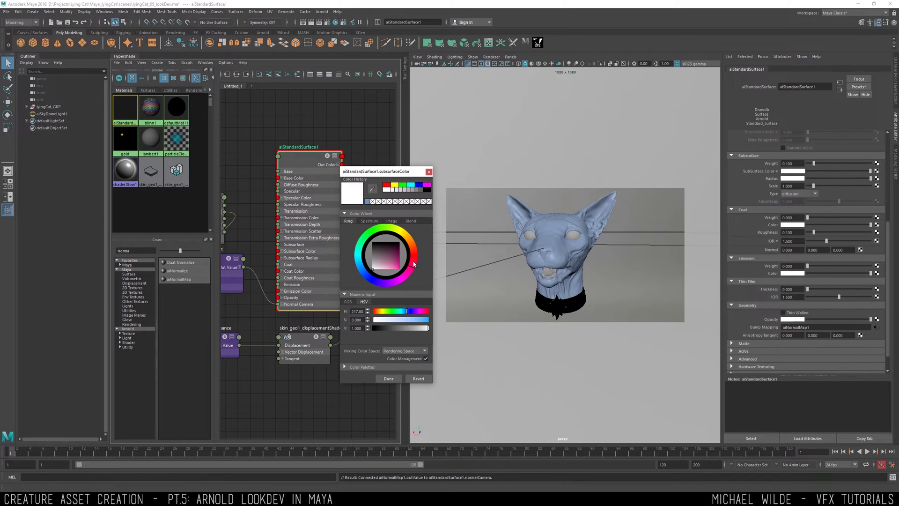
pyautogui.click(411, 264)
pyautogui.click(386, 368)
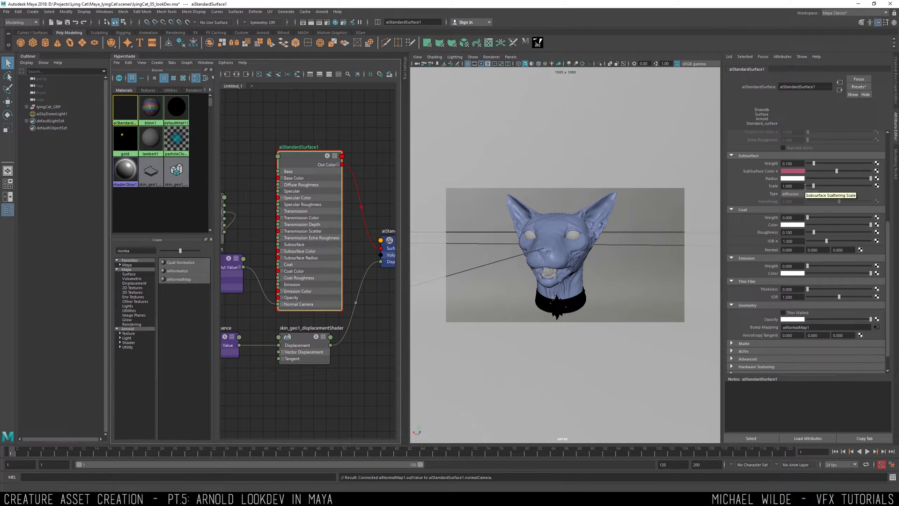
pyautogui.moveTo(813, 164); pyautogui.dragTo(850, 163)
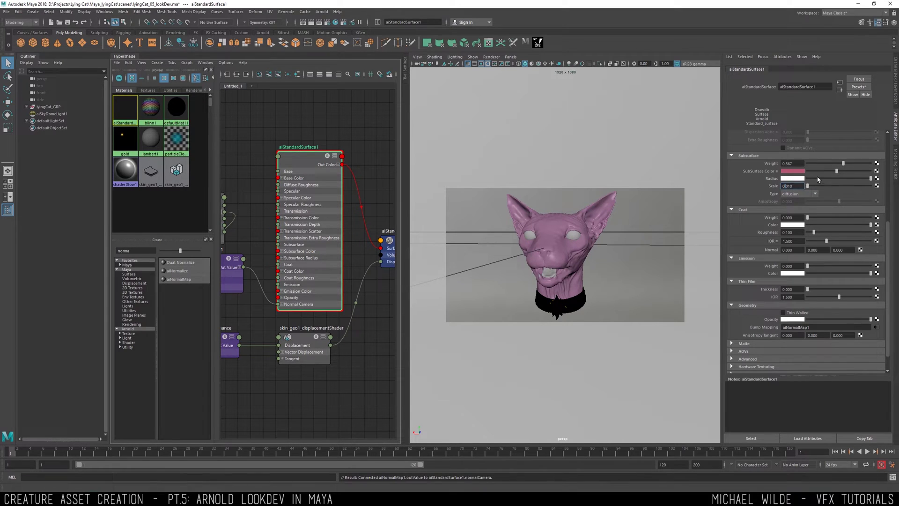
pyautogui.moveTo(836, 171)
pyautogui.mouseDown()
pyautogui.moveTo(814, 173)
pyautogui.moveTo(867, 175)
pyautogui.moveTo(821, 163)
pyautogui.moveTo(843, 170)
pyautogui.mouseUp()
# Scale the lyingCat_GRP group to 100 on all three axes and frame it in the perspective view
pyautogui.click(47, 107)
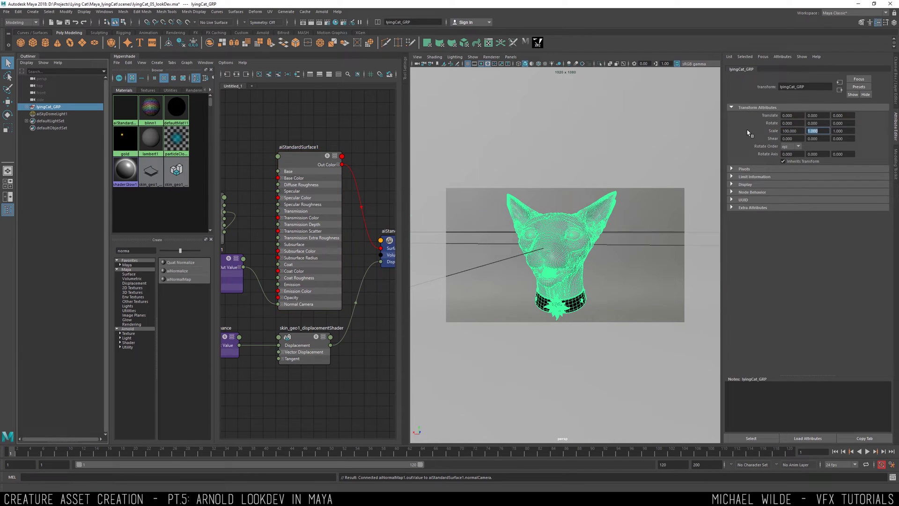
pyautogui.write('100')
pyautogui.press('Tab')
pyautogui.write('100')
pyautogui.press('Return')
pyautogui.press('f')
pyautogui.keyDown('alt'); pyautogui.moveTo(608, 248); pyautogui.dragTo(589, 254, button='right'); pyautogui.keyUp('alt')
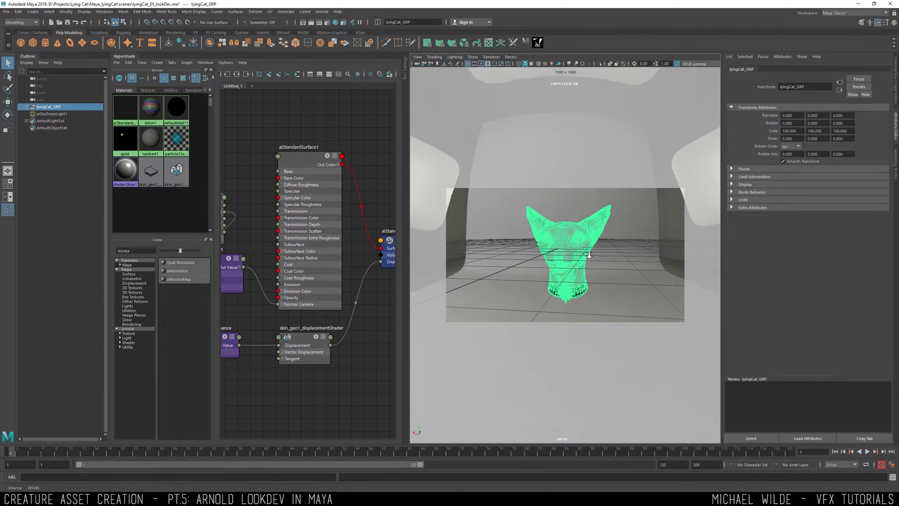
pyautogui.scroll(2, 589, 255)
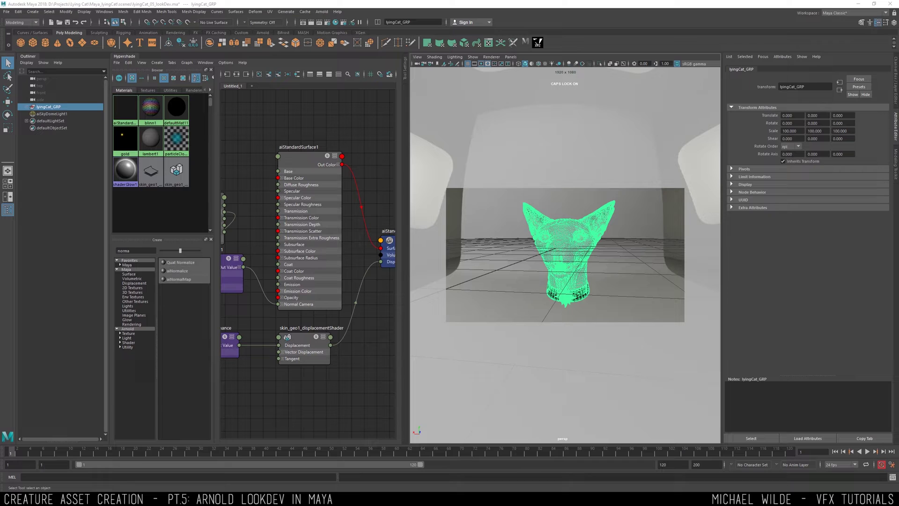
# Set the skin shader's subsurface weight to about 0.29 and scale to 10, checking the face in a render region
pyautogui.click(326, 166)
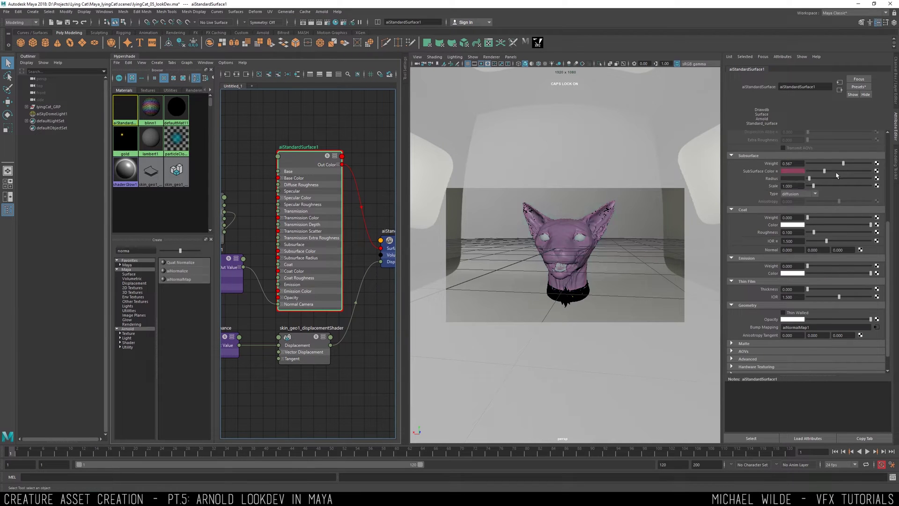
pyautogui.click(825, 163)
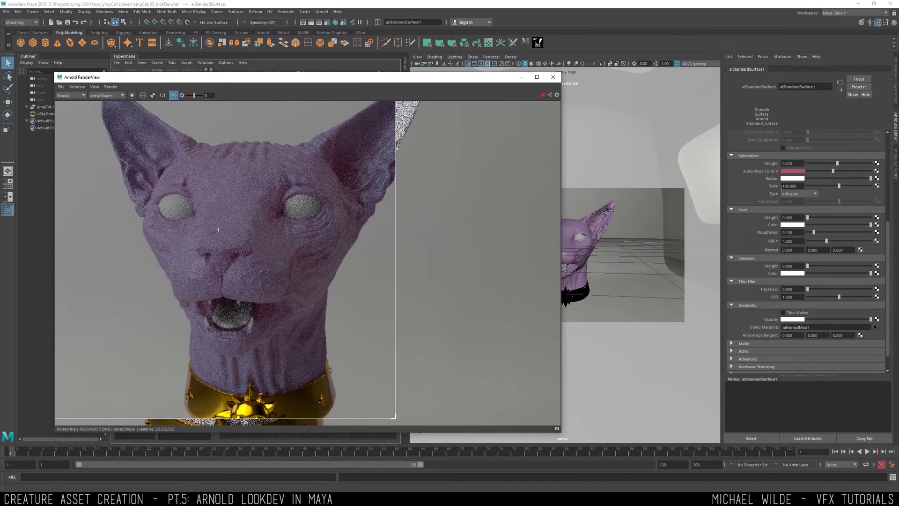
pyautogui.click(817, 186)
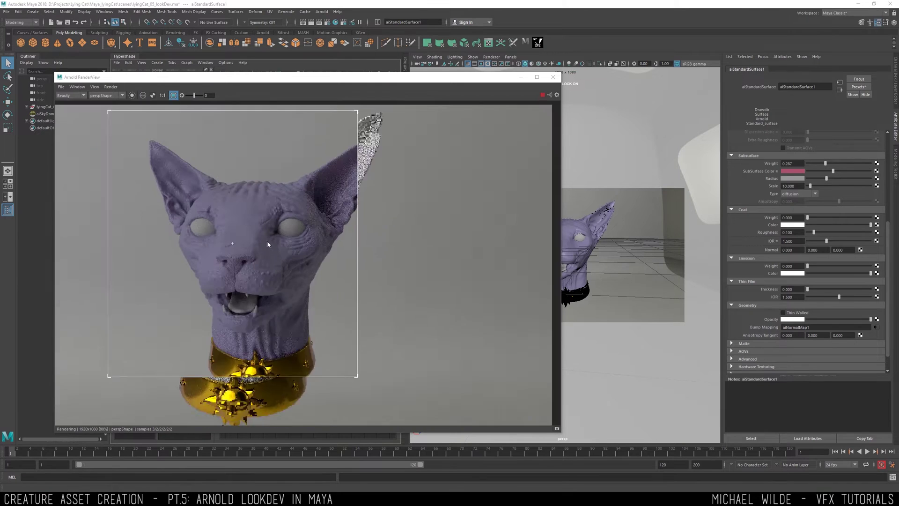
pyautogui.scroll(5, 758, 189)
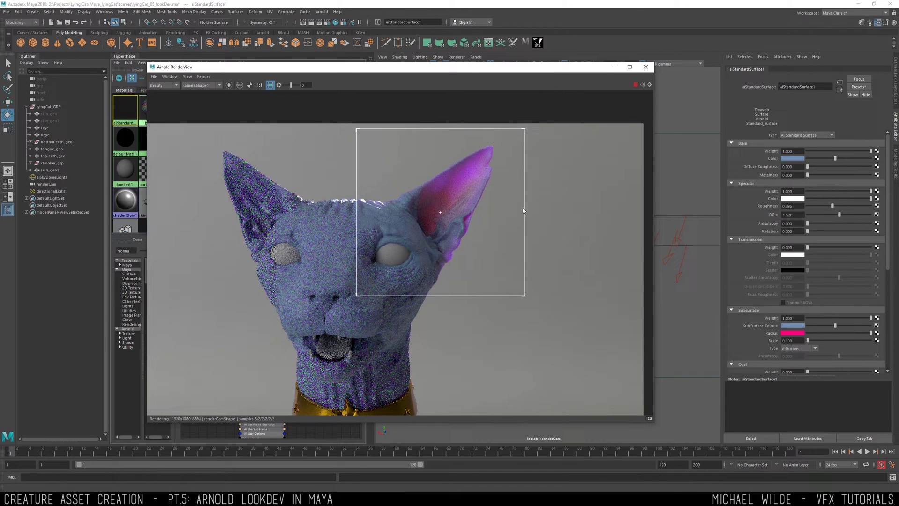
# Change the skin's subsurface radius colour to orange and inspect the backlit ear in the render
pyautogui.click(792, 333)
pyautogui.click(850, 345)
pyautogui.moveTo(866, 345); pyautogui.dragTo(868, 333)
pyautogui.moveTo(804, 367)
pyautogui.mouseDown()
pyautogui.moveTo(818, 359)
pyautogui.moveTo(809, 368)
pyautogui.moveTo(818, 368)
pyautogui.mouseUp()
pyautogui.scroll(3, 471, 199)
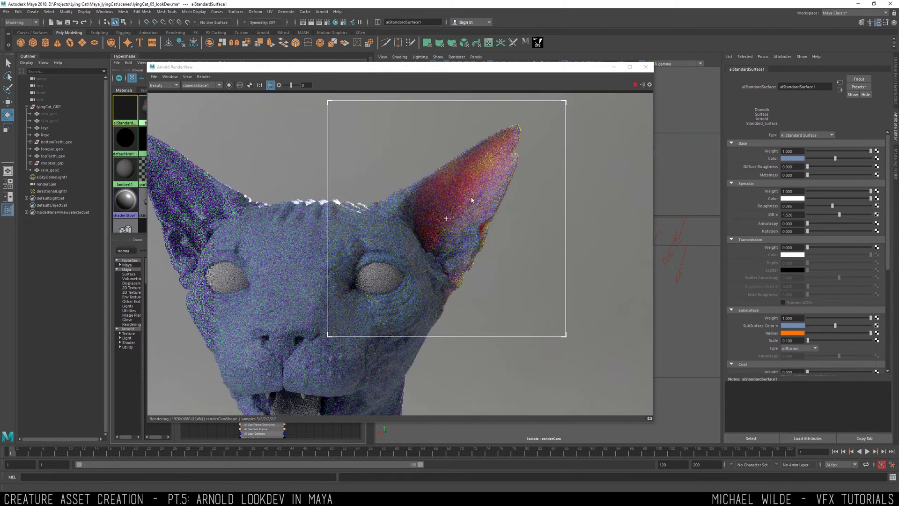
pyautogui.scroll(-3, 520, 186)
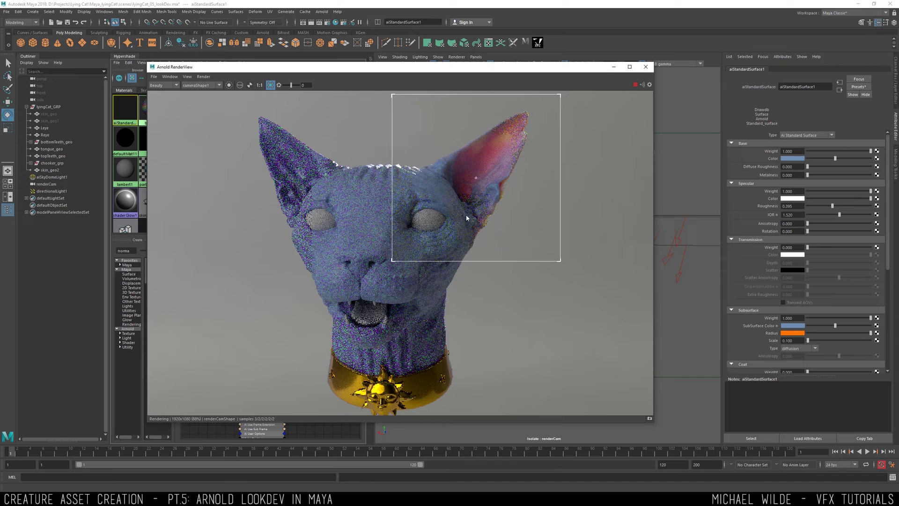
# Set the directional light's exposure to 2 and rotate the light to a new angle behind the head
pyautogui.moveTo(457, 67); pyautogui.dragTo(387, 88)
pyautogui.click(678, 242)
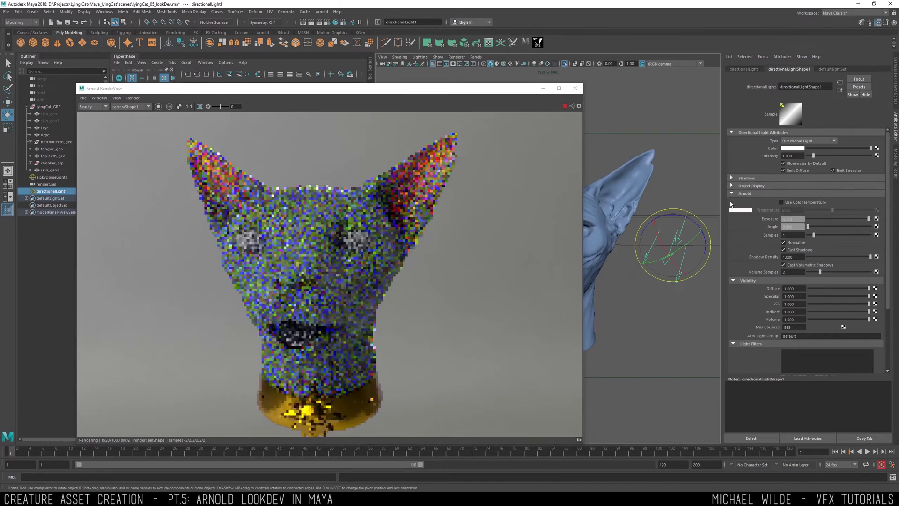
pyautogui.moveTo(801, 218); pyautogui.dragTo(773, 206)
pyautogui.write('2')
pyautogui.press('Return')
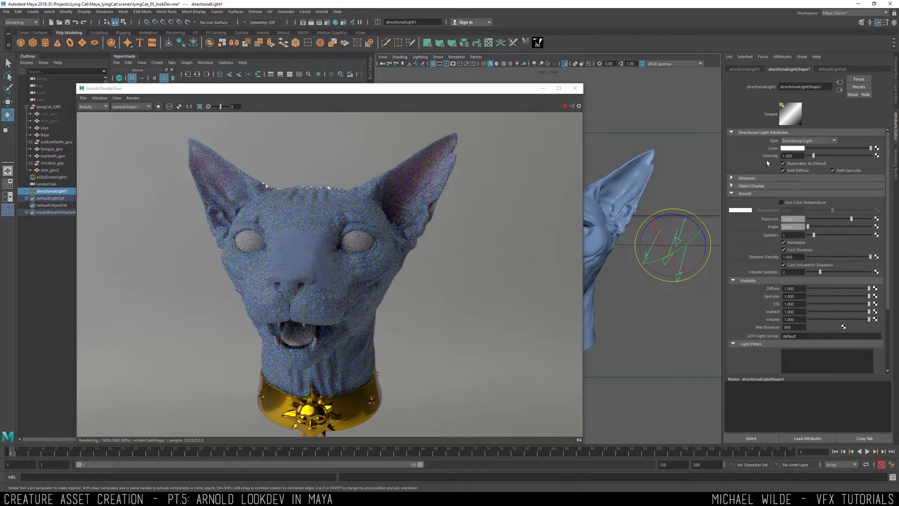
pyautogui.moveTo(674, 232); pyautogui.dragTo(672, 242)
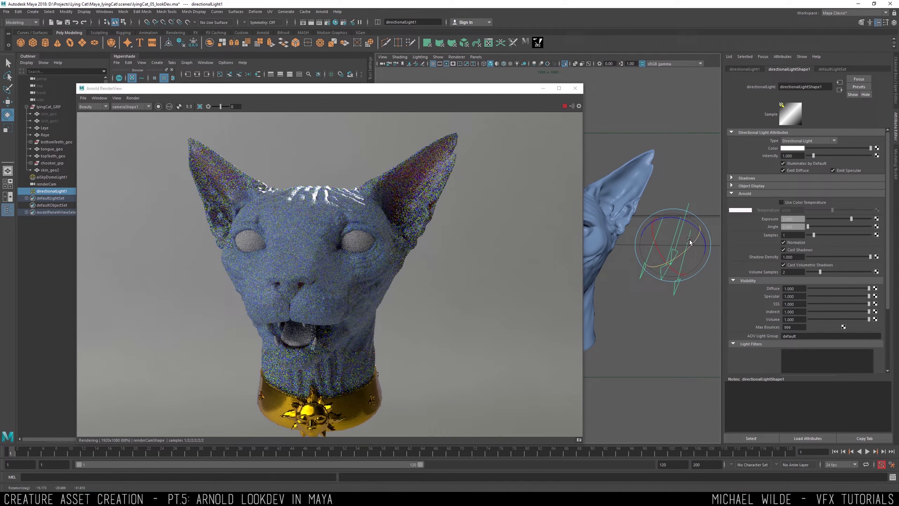
# Duplicate the directional light and rotate the copy to a different angle, checking its effect on the head in the render
pyautogui.click(684, 135)
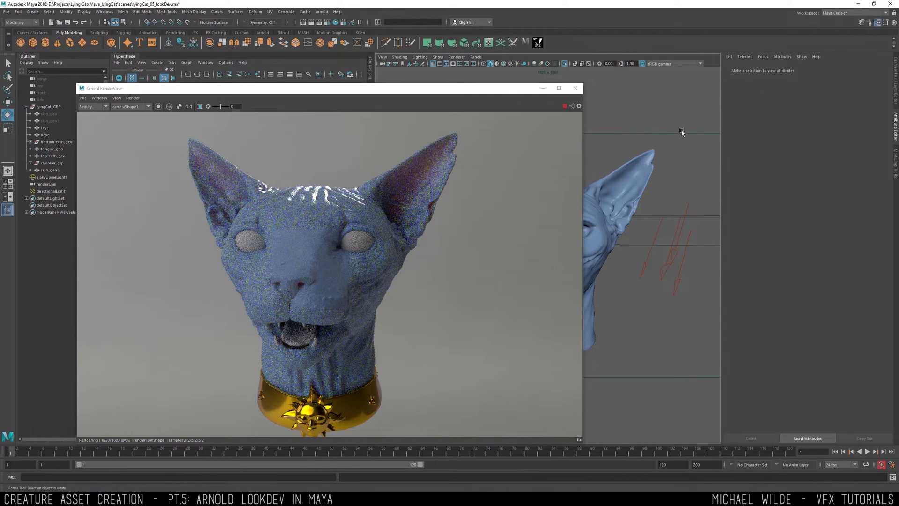
pyautogui.scroll(4, 316, 272)
pyautogui.scroll(-4, 324, 251)
pyautogui.moveTo(271, 91); pyautogui.dragTo(557, 94)
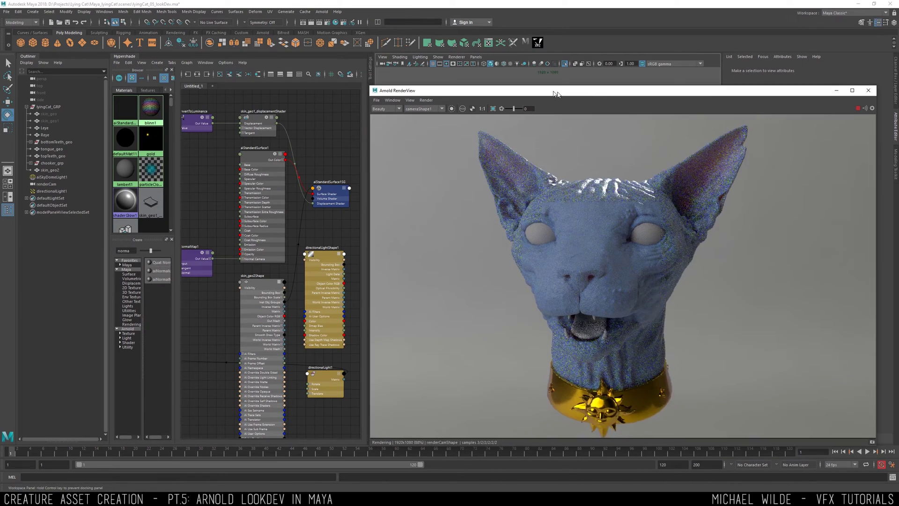
pyautogui.scroll(2, 591, 233)
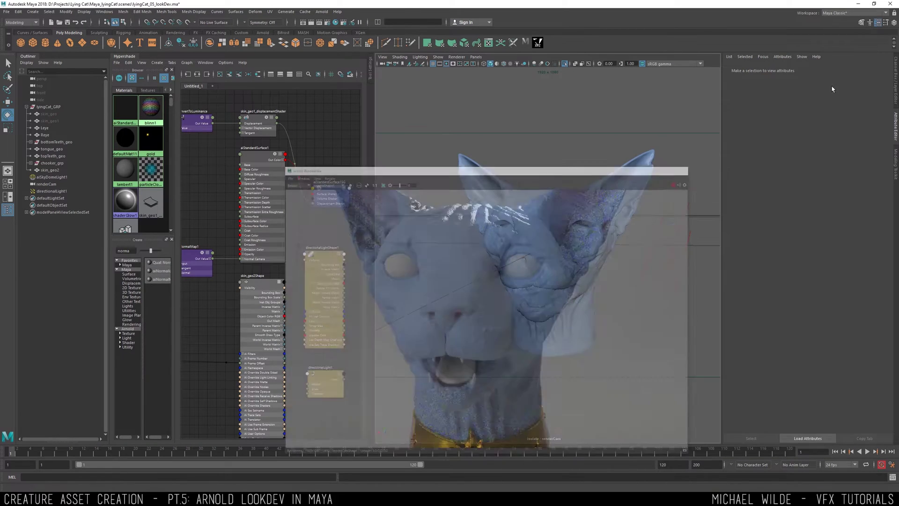
pyautogui.click(671, 294)
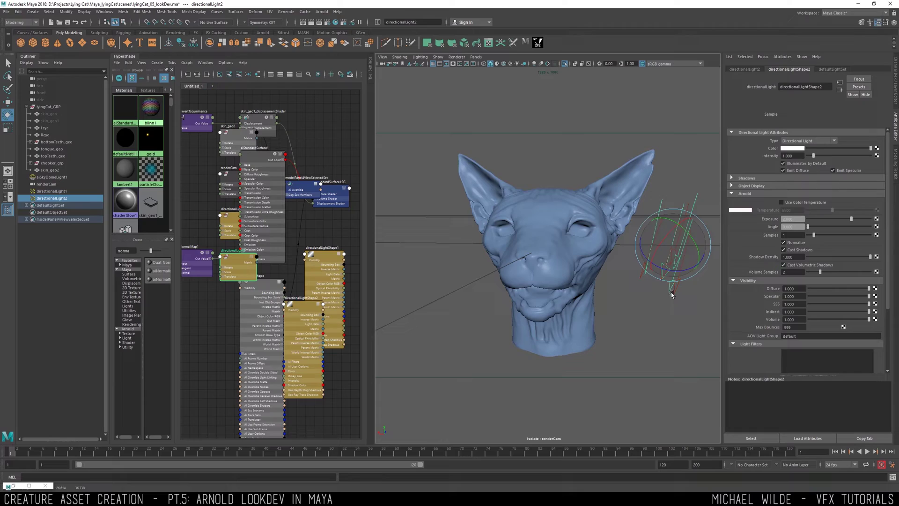
pyautogui.moveTo(675, 255); pyautogui.dragTo(654, 260)
pyautogui.click(94, 498)
pyautogui.click(134, 467)
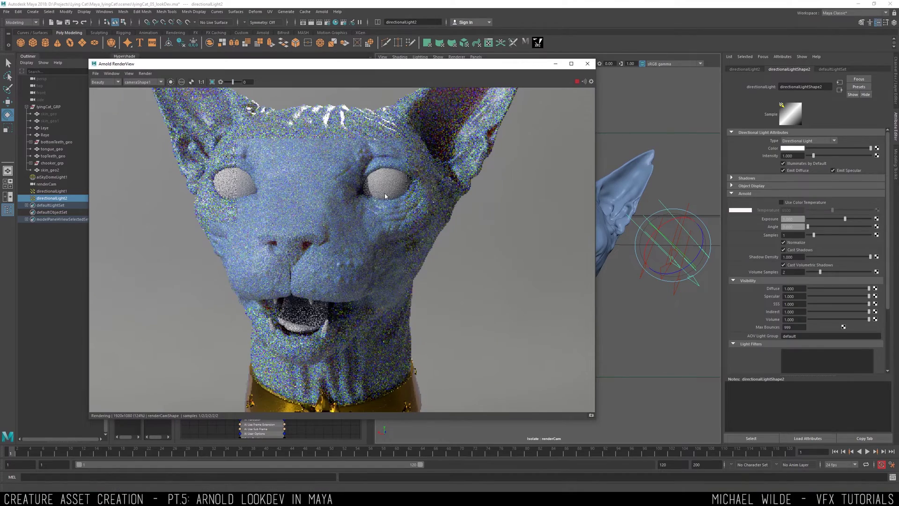
pyautogui.scroll(-2, 384, 193)
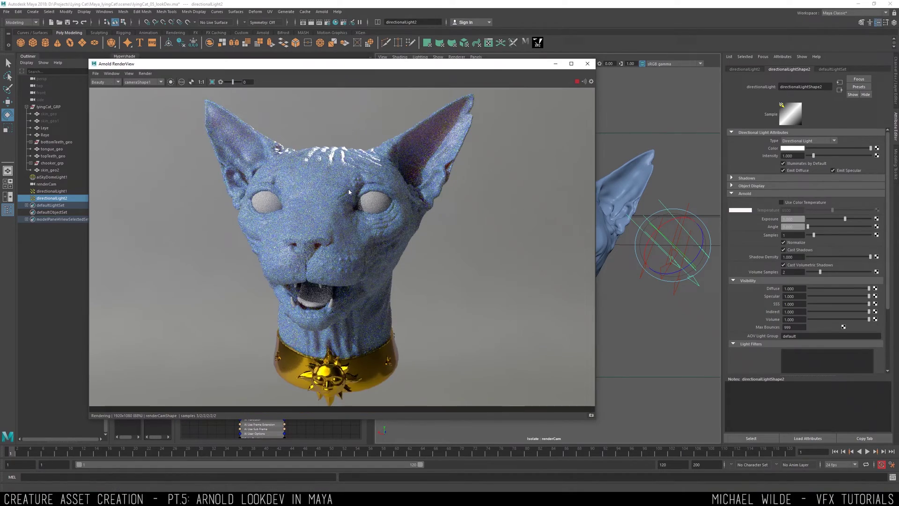
pyautogui.moveTo(660, 236)
pyautogui.mouseDown()
pyautogui.moveTo(673, 246)
pyautogui.moveTo(652, 245)
pyautogui.mouseUp()
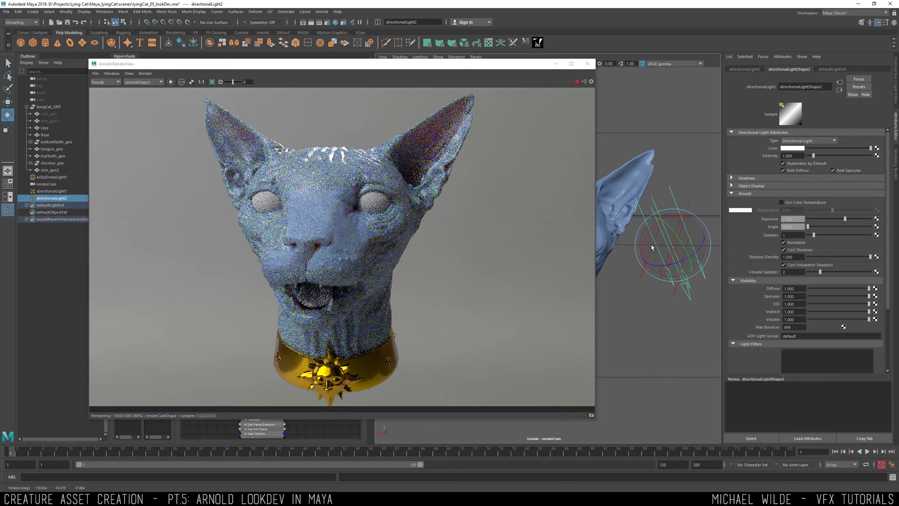
# Hide the second directional light in the scene
pyautogui.click(52, 177)
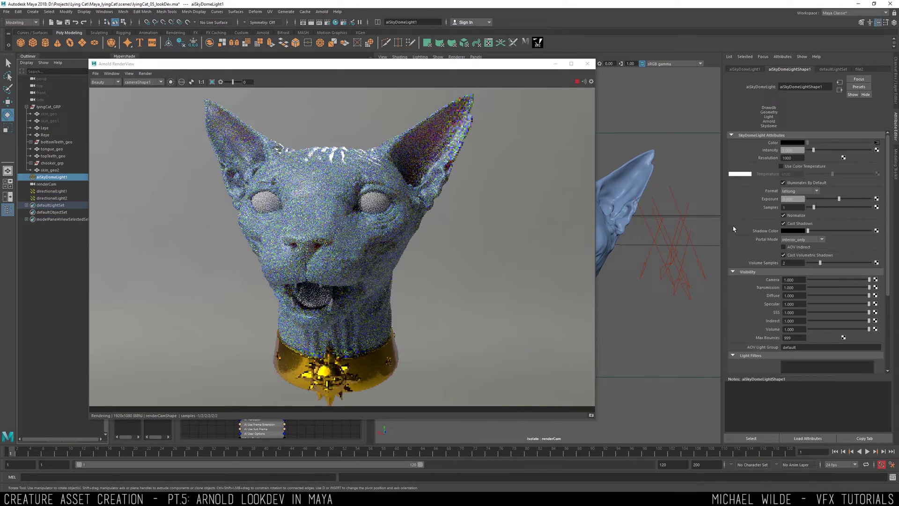
pyautogui.click(52, 198)
pyautogui.hotkey('ctrl', 'h')
pyautogui.click(52, 177)
pyautogui.moveTo(813, 150); pyautogui.dragTo(831, 153)
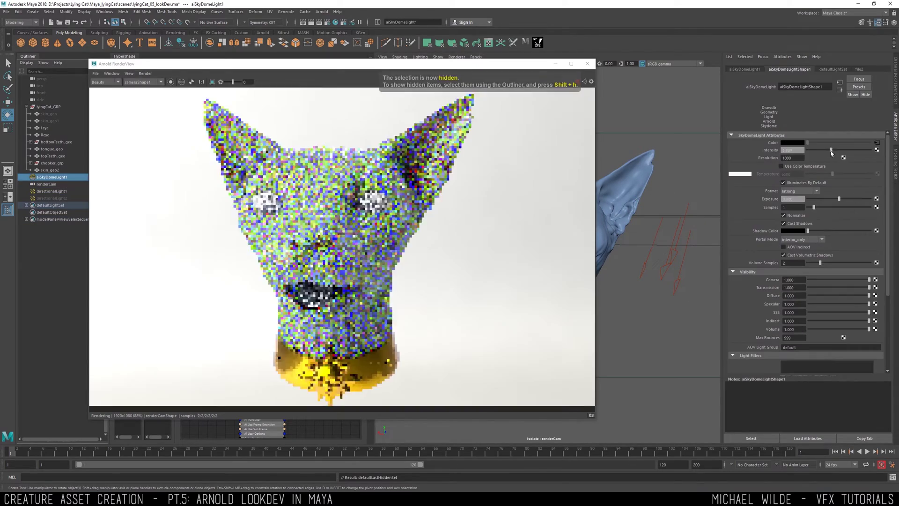
pyautogui.hotkey('ctrl', 'z')
# Rotate the sky dome light to change how its environment lights the head
pyautogui.moveTo(722, 83); pyautogui.dragTo(895, 83)
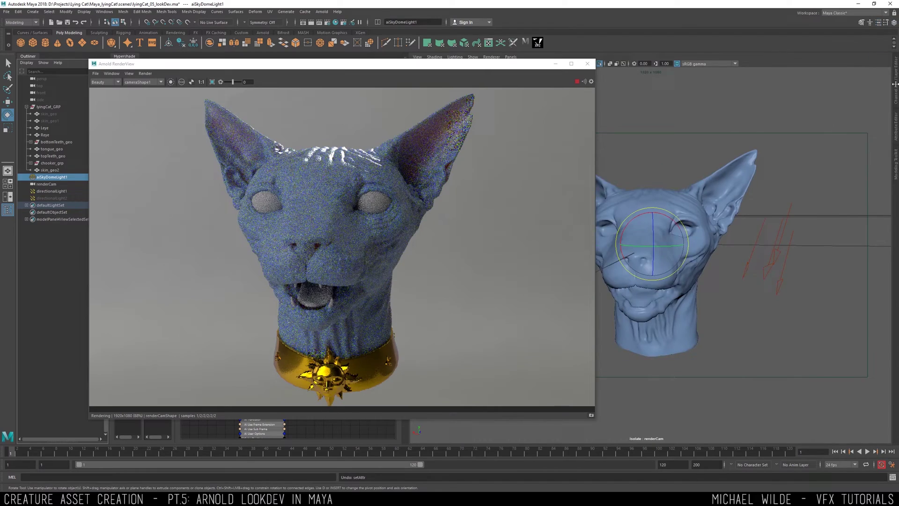
pyautogui.click(895, 85)
pyautogui.click(856, 99)
pyautogui.moveTo(748, 119); pyautogui.dragTo(737, 159, button='middle')
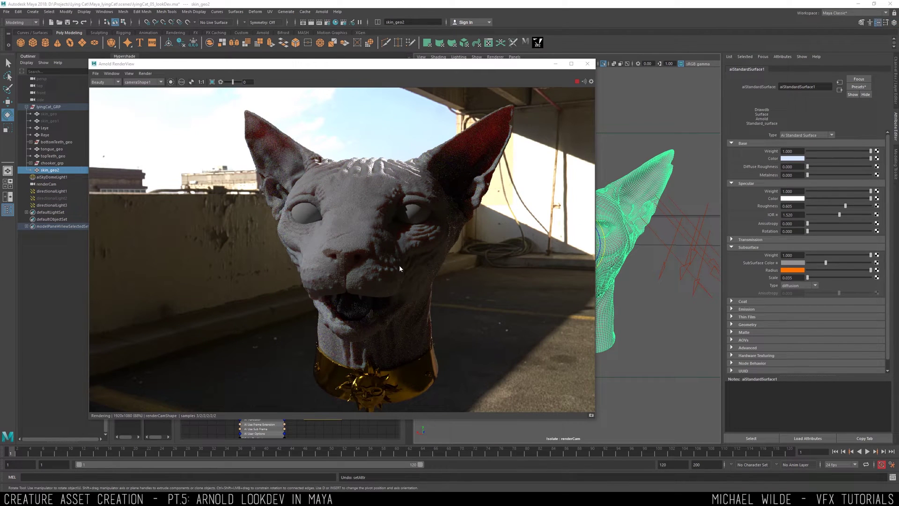
# Replace the sky dome light's environment image with 19.hdr and prepare its rotation for adjustment
pyautogui.click(49, 177)
pyautogui.click(877, 143)
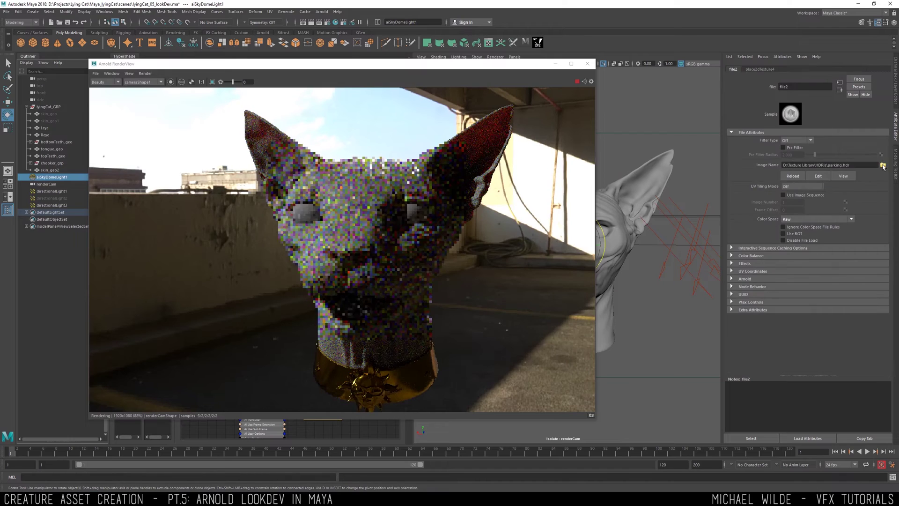
pyautogui.click(882, 164)
pyautogui.click(242, 180)
pyautogui.doubleClick(239, 178)
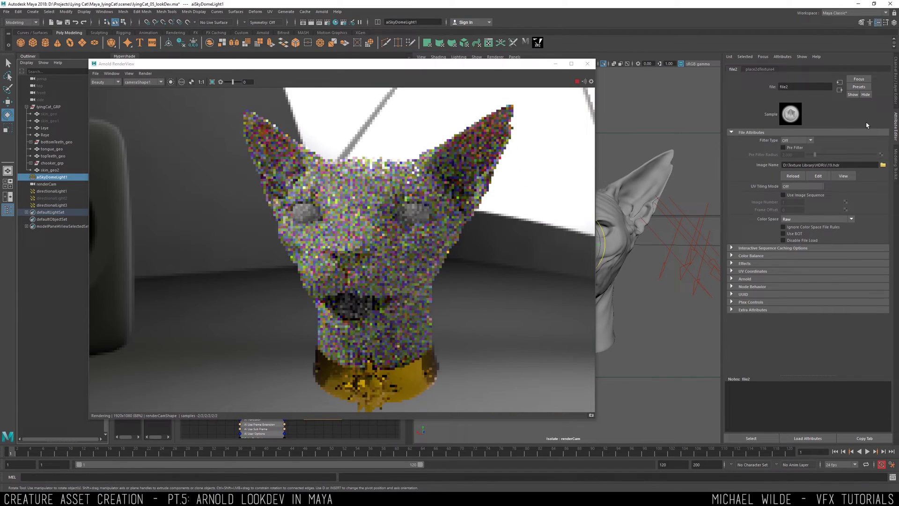
pyautogui.hotkey('ctrl', 'a')
pyautogui.click(855, 98)
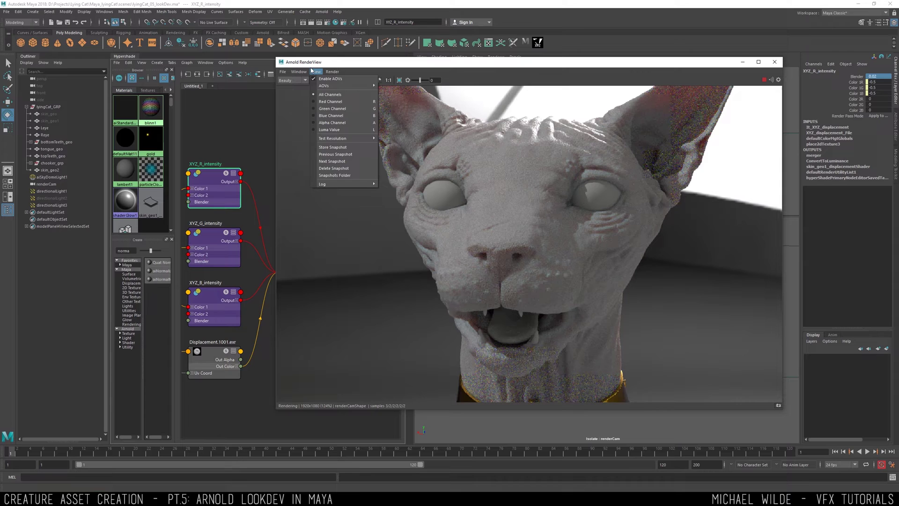
# Store a render snapshot and set the XYZ_R_intensity node's Blender value to 0.03
pyautogui.click(332, 147)
pyautogui.click(335, 175)
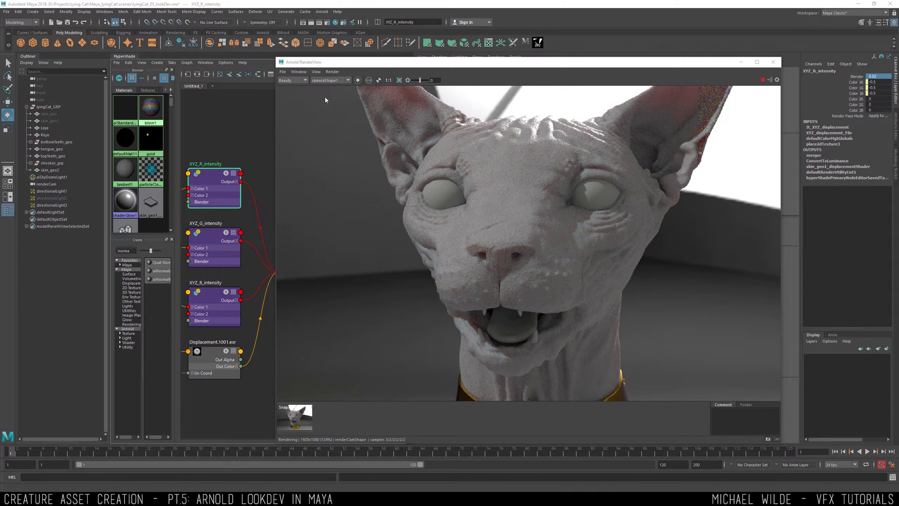
pyautogui.click(689, 73)
pyautogui.click(882, 77)
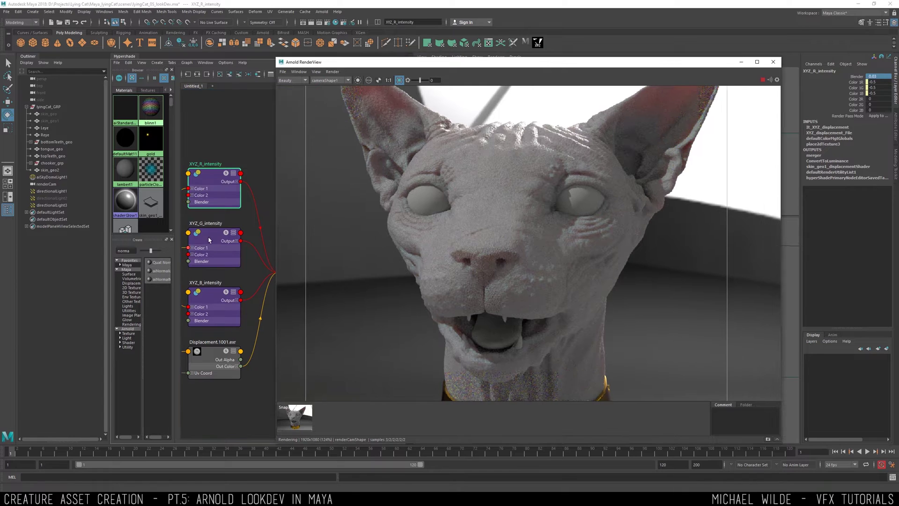
# Select the XYZ_G_intensity node and store a second render snapshot, viewing it for comparison
pyautogui.click(209, 239)
pyautogui.click(316, 72)
pyautogui.click(333, 148)
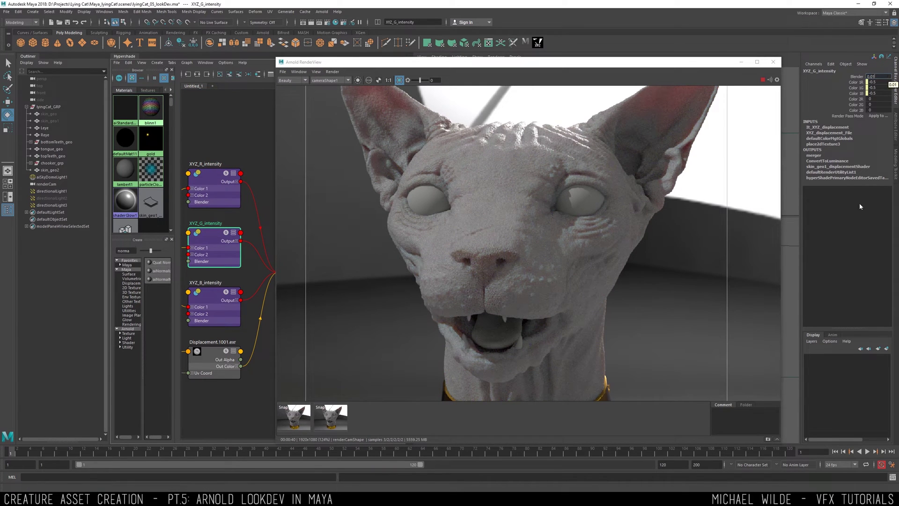
pyautogui.click(316, 72)
pyautogui.moveTo(338, 74)
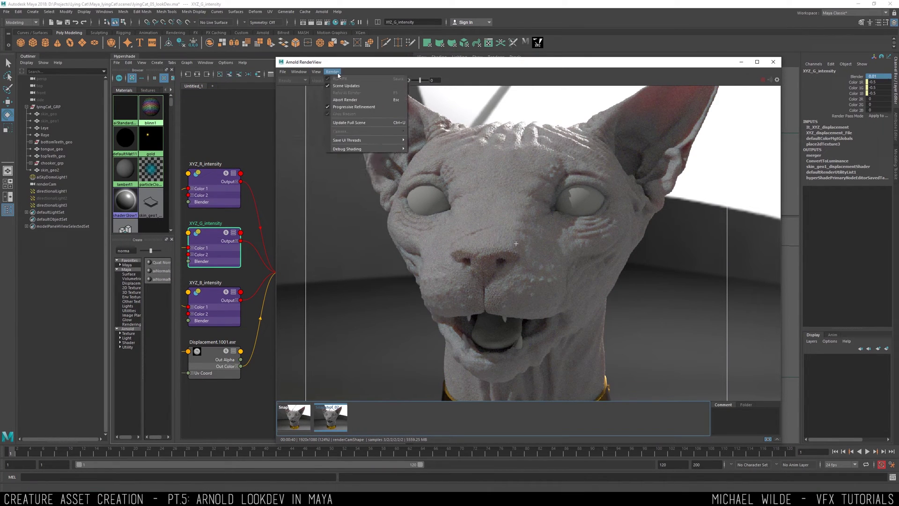
pyautogui.rightClick(339, 420)
pyautogui.click(357, 422)
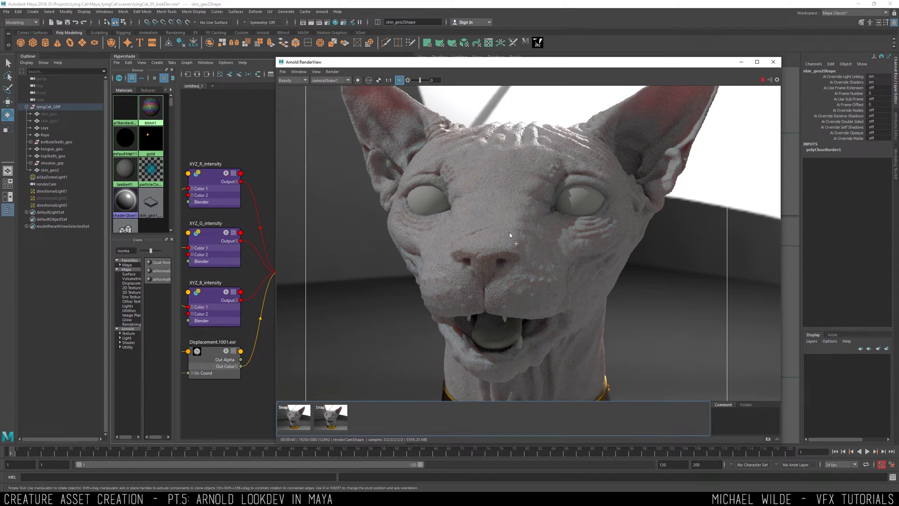
# Set the XYZ_G_intensity node's Blender value to 0.04 and compare the face render with the second snapshot
pyautogui.click(884, 77)
pyautogui.write('0.04')
pyautogui.press('Return')
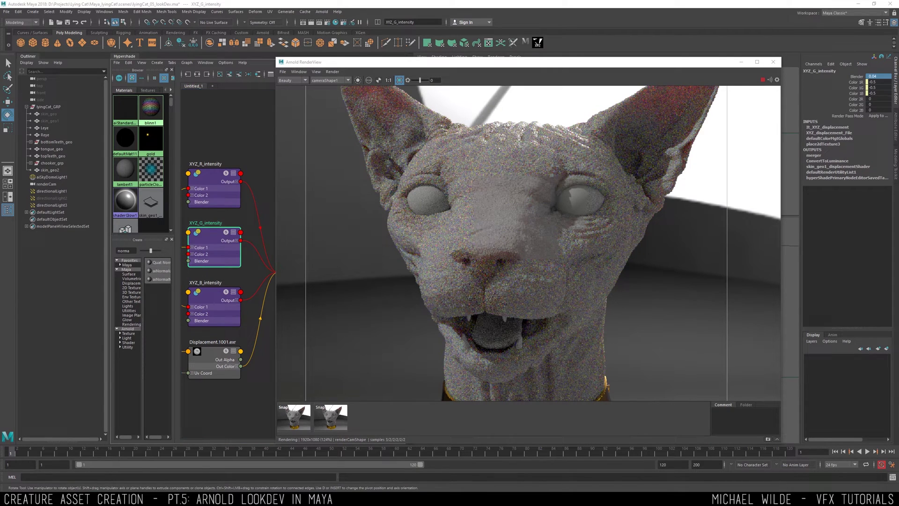
pyautogui.scroll(2, 515, 231)
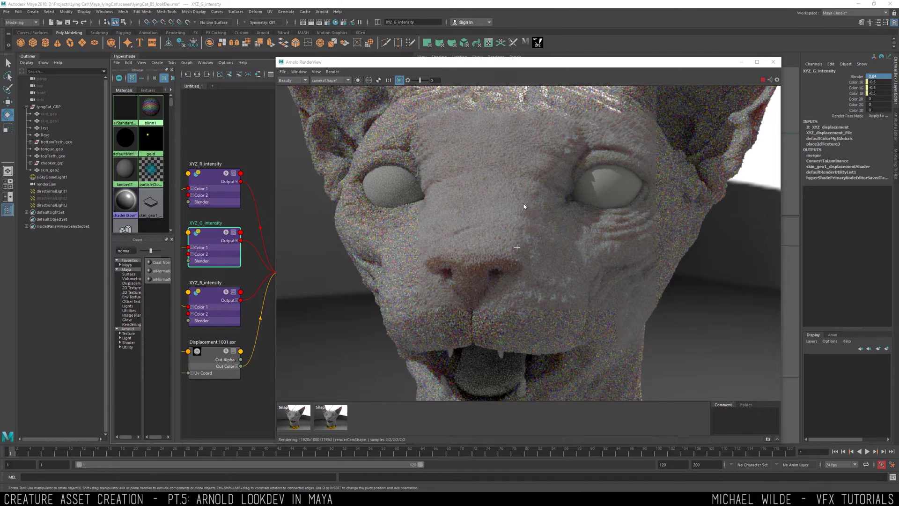
pyautogui.scroll(-2, 523, 206)
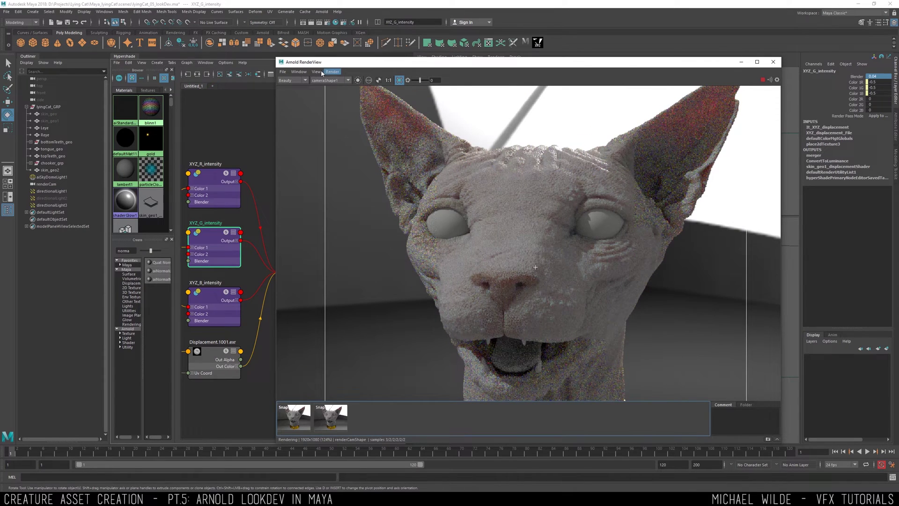
pyautogui.click(331, 413)
pyautogui.click(330, 414)
pyautogui.click(330, 414)
pyautogui.click(329, 414)
pyautogui.scroll(-3, 490, 294)
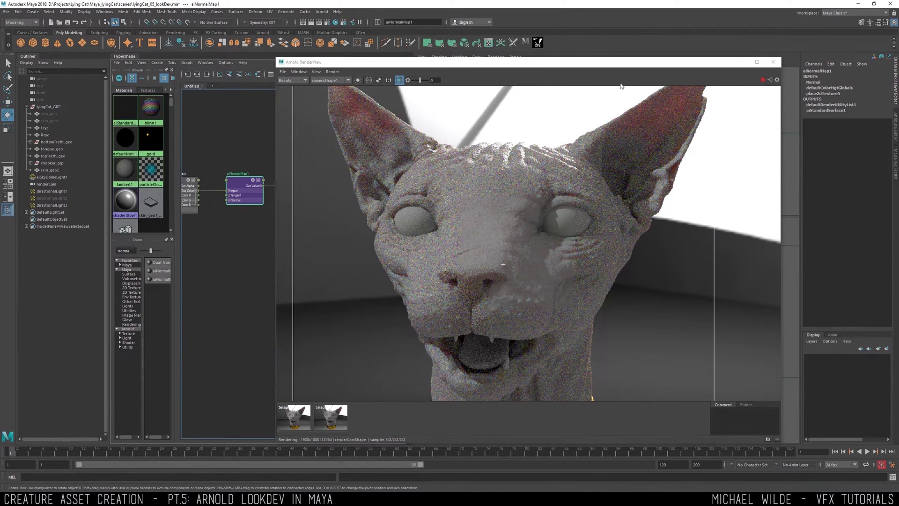
# Set the aiNormalMap1 strength to 0.5 and compare the face render with the second snapshot
pyautogui.hotkey('ctrl', 'a')
pyautogui.moveTo(620, 62); pyautogui.dragTo(603, 64)
pyautogui.moveTo(798, 142); pyautogui.dragTo(781, 140)
pyautogui.write('0.5')
pyautogui.press('Return')
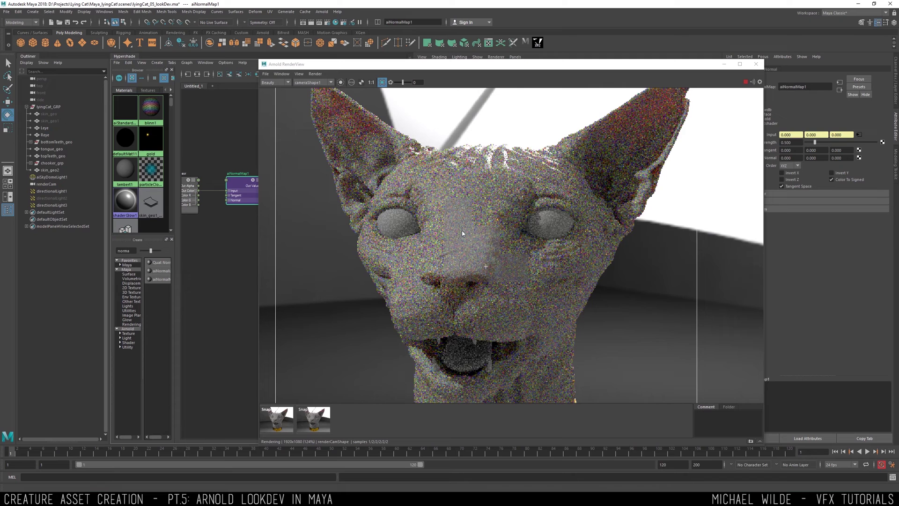
pyautogui.moveTo(468, 260); pyautogui.dragTo(457, 216, button='middle')
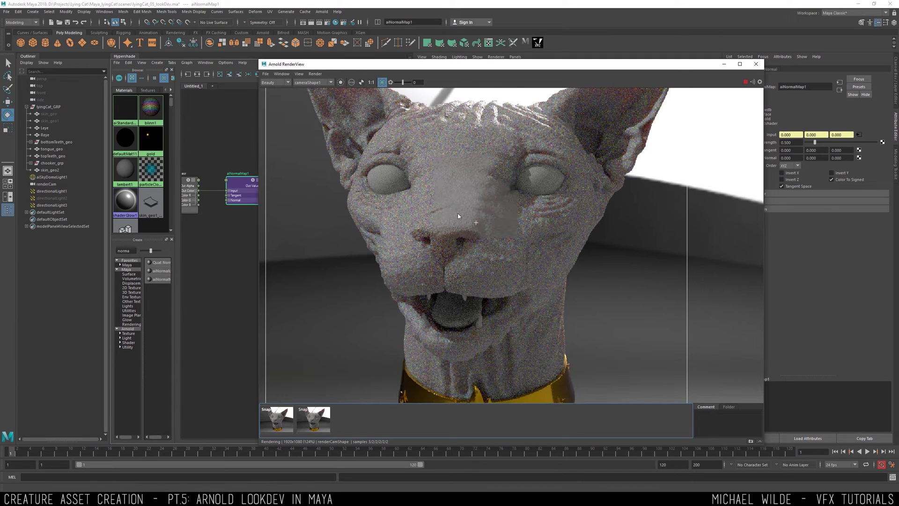
pyautogui.click(322, 416)
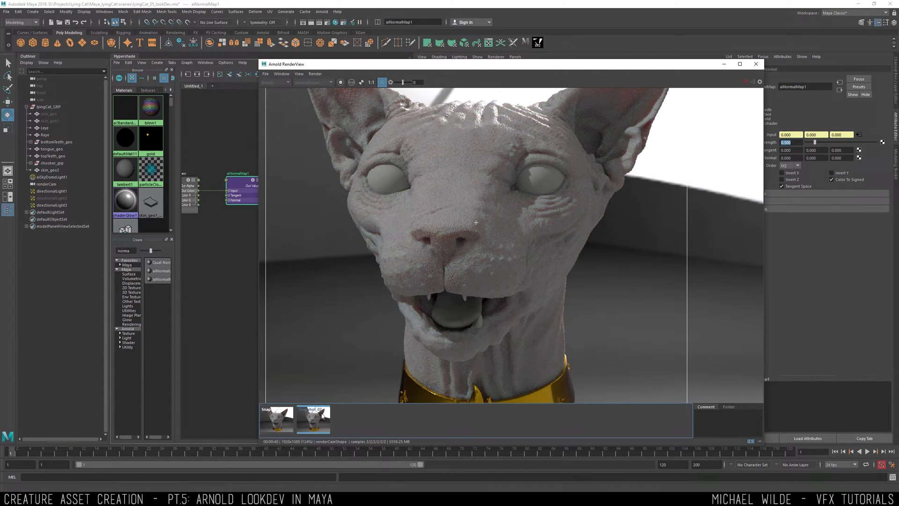
# Set the aiNormalMap1 strength to 1 and compare the render with the stored snapshot
pyautogui.write('1')
pyautogui.press('Return')
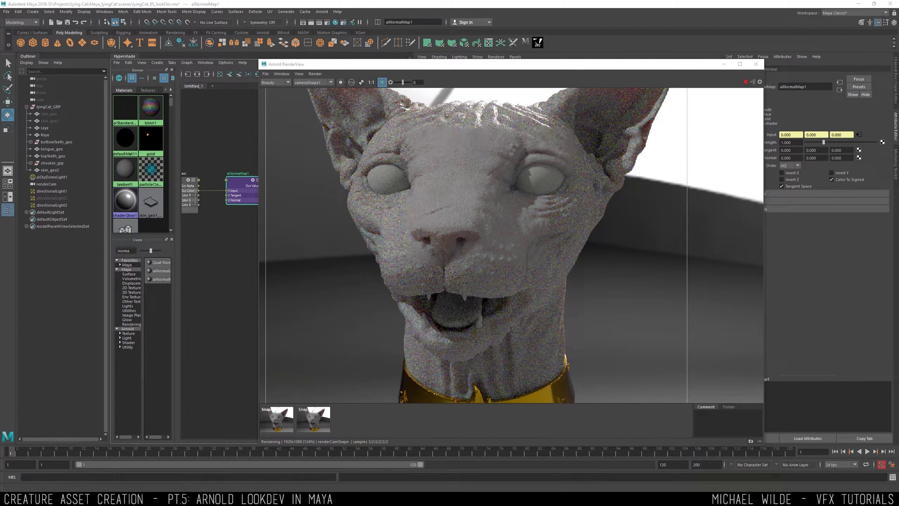
pyautogui.click(315, 418)
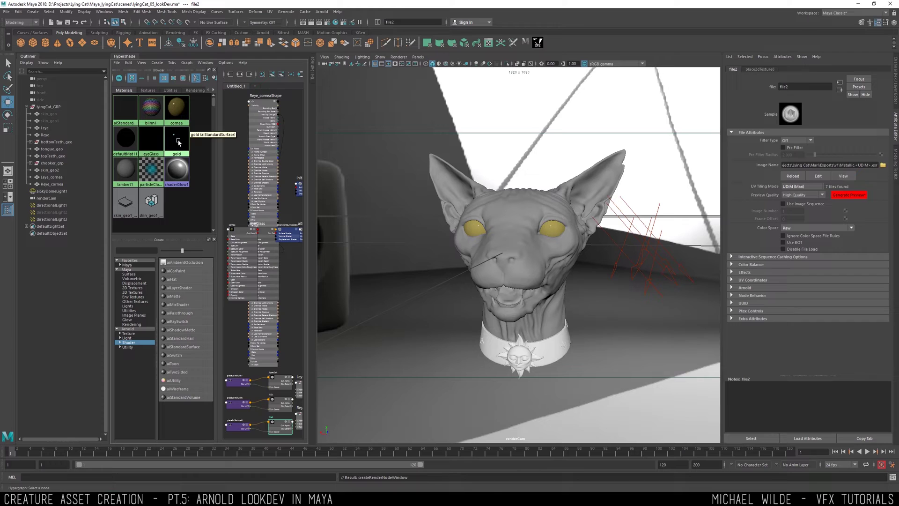
# Graph the gold material, add the XYZ_displacement_File texture beside it and try to wire its output to the shader's Normal Camera
pyautogui.click(178, 143)
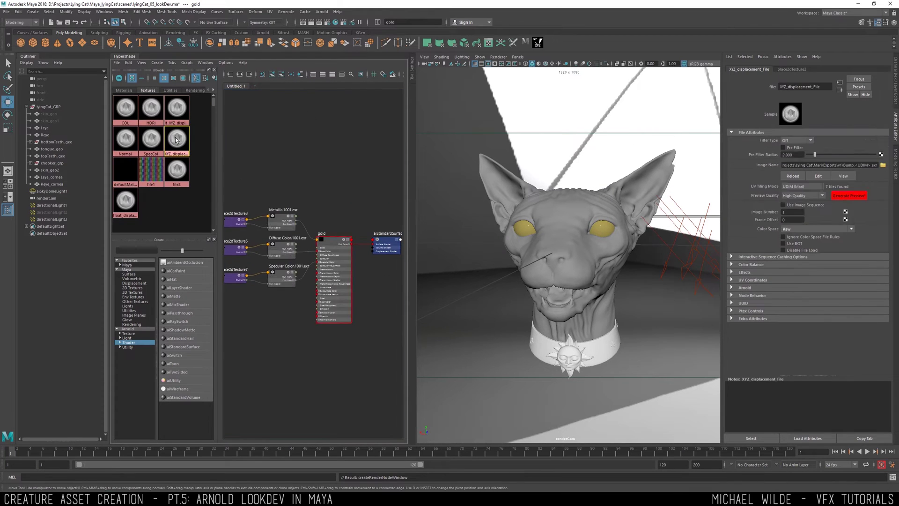
pyautogui.moveTo(175, 140); pyautogui.dragTo(289, 300, button='middle')
pyautogui.scroll(4, 290, 296)
pyautogui.moveTo(312, 350); pyautogui.dragTo(257, 324)
pyautogui.click(283, 337)
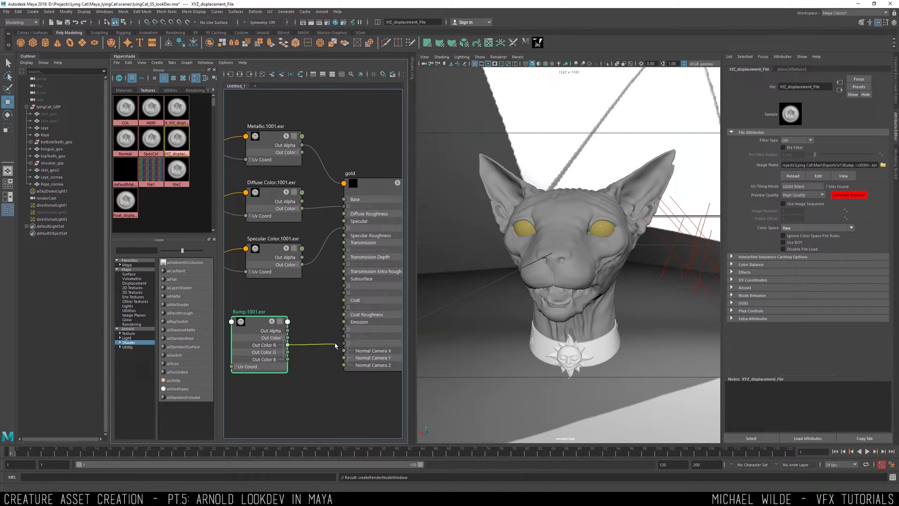
pyautogui.moveTo(335, 346); pyautogui.dragTo(337, 346)
# Assign the existing XYZ displacement texture to the gold shader's Bump Mapping and tidy the bump file node's placement
pyautogui.click(370, 328)
pyautogui.click(748, 302)
pyautogui.scroll(-2, 748, 319)
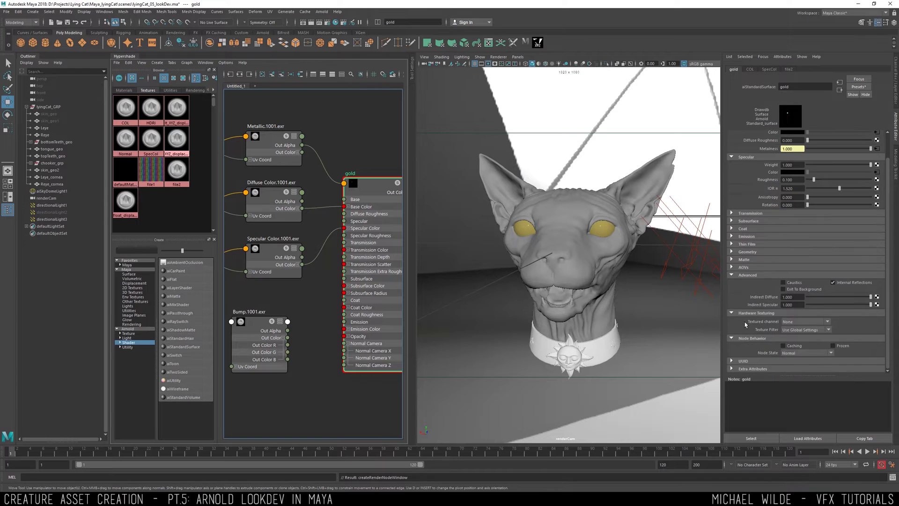
pyautogui.click(746, 267)
pyautogui.click(747, 260)
pyautogui.click(747, 251)
pyautogui.click(876, 273)
pyautogui.click(428, 169)
pyautogui.keyDown('alt'); pyautogui.moveTo(273, 298); pyautogui.dragTo(285, 301, button='middle'); pyautogui.keyUp('alt')
pyautogui.moveTo(177, 109); pyautogui.dragTo(814, 274, button='middle')
pyautogui.moveTo(272, 329); pyautogui.dragTo(316, 375)
pyautogui.scroll(-2, 312, 372)
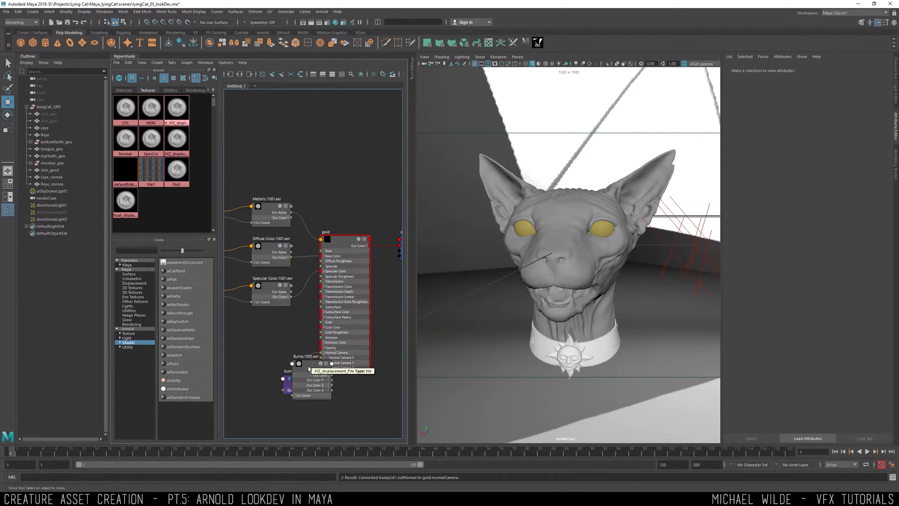
# Map the gold shader's specular roughness with a file texture loading Specular Roughness.1001.exr, using UDIM (Mari) tiling
pyautogui.click(344, 246)
pyautogui.click(877, 200)
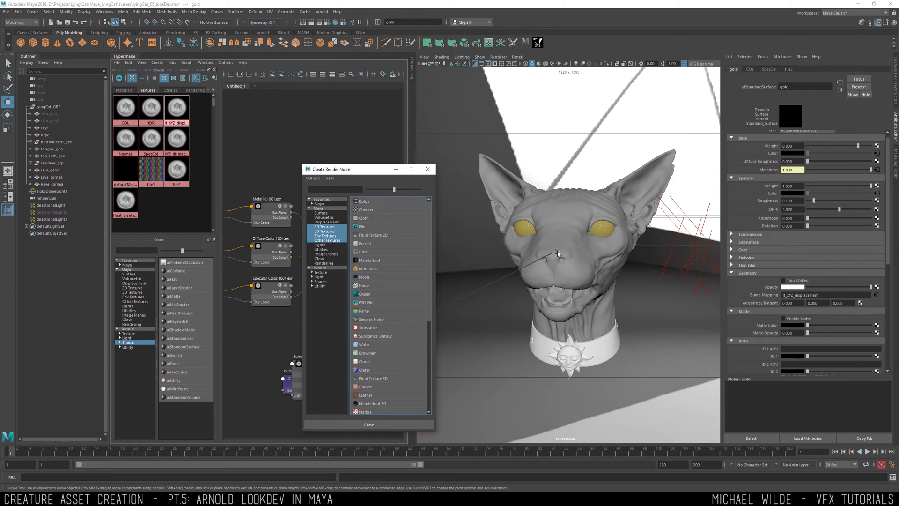
pyautogui.click(373, 226)
pyautogui.click(798, 141)
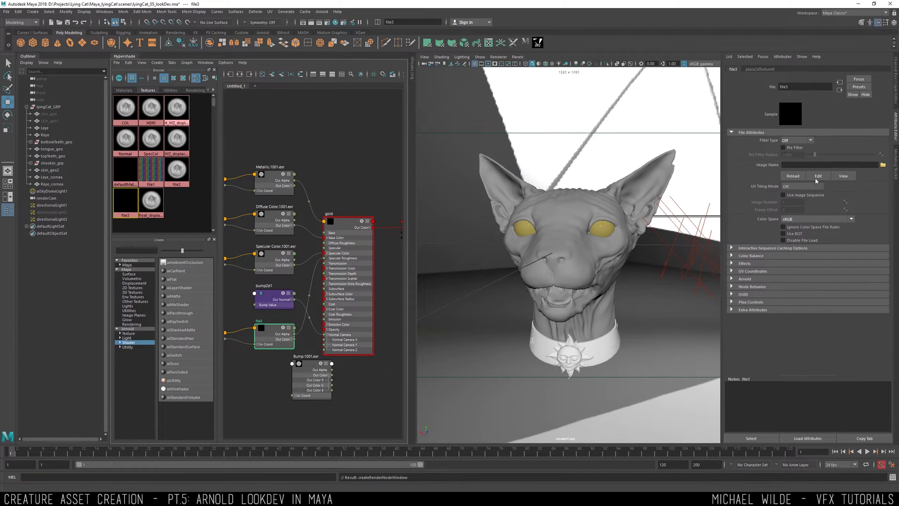
pyautogui.click(882, 165)
pyautogui.doubleClick(269, 360)
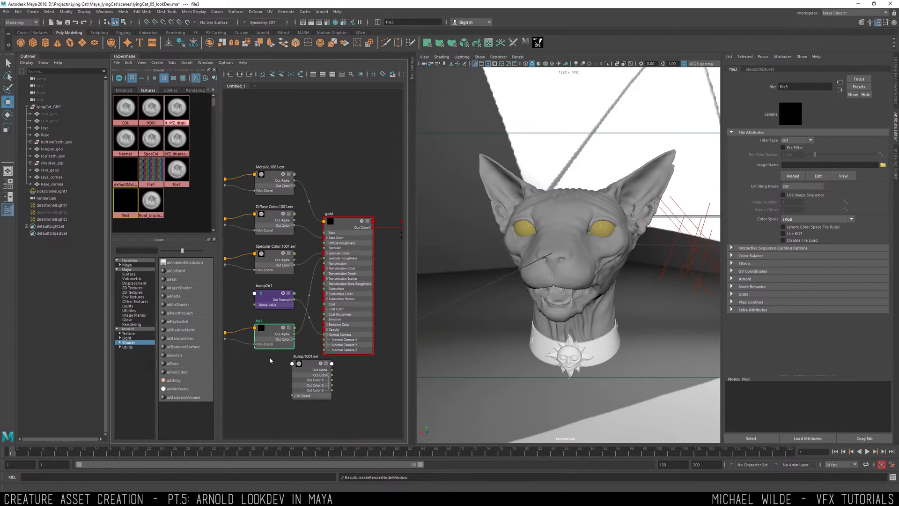
pyautogui.click(794, 187)
pyautogui.click(802, 216)
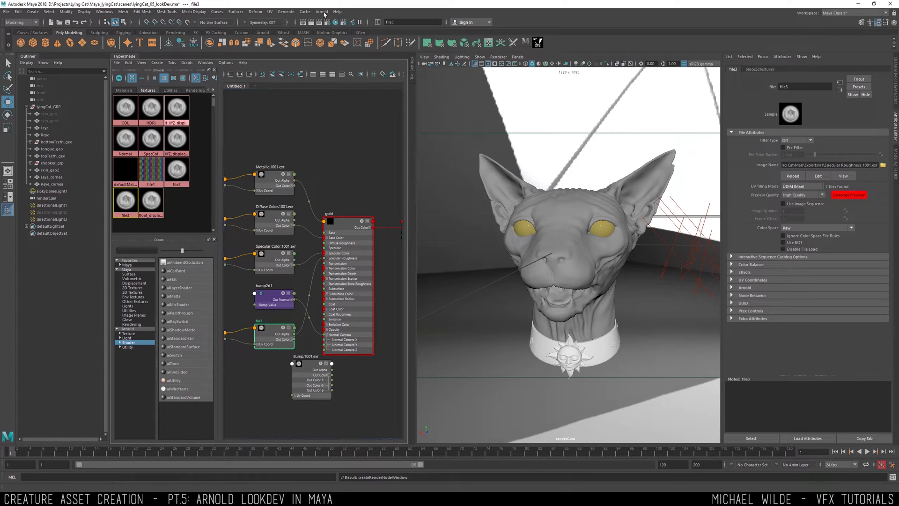
# Generate .tx versions of the Bump, Diffuse Color, Metallic, Specular Color and Specular Roughness textures, and save the scene
pyautogui.click(322, 12)
pyautogui.moveTo(341, 83)
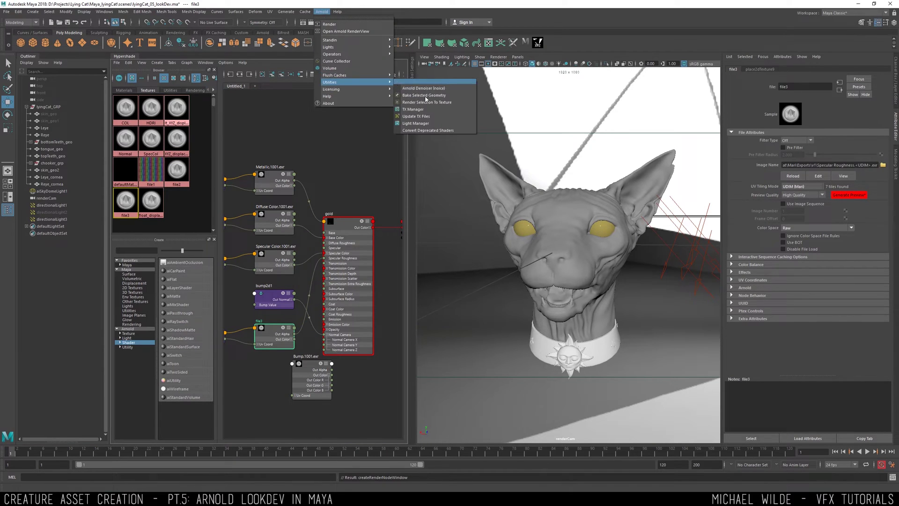
pyautogui.click(425, 98)
pyautogui.click(399, 198)
pyautogui.keyDown('shift'); pyautogui.click(408, 180); pyautogui.keyUp('shift')
pyautogui.click(502, 205)
pyautogui.hotkey('ctrl', 's')
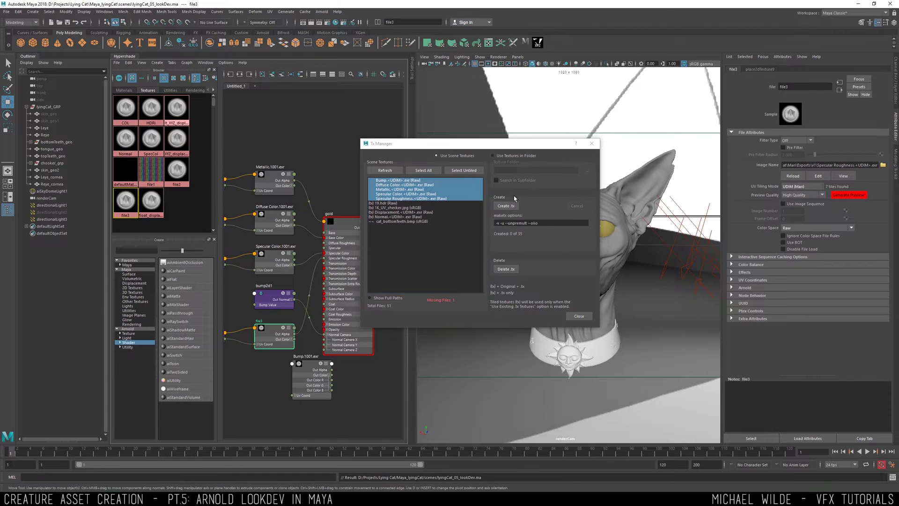
pyautogui.moveTo(491, 144); pyautogui.dragTo(470, 152)
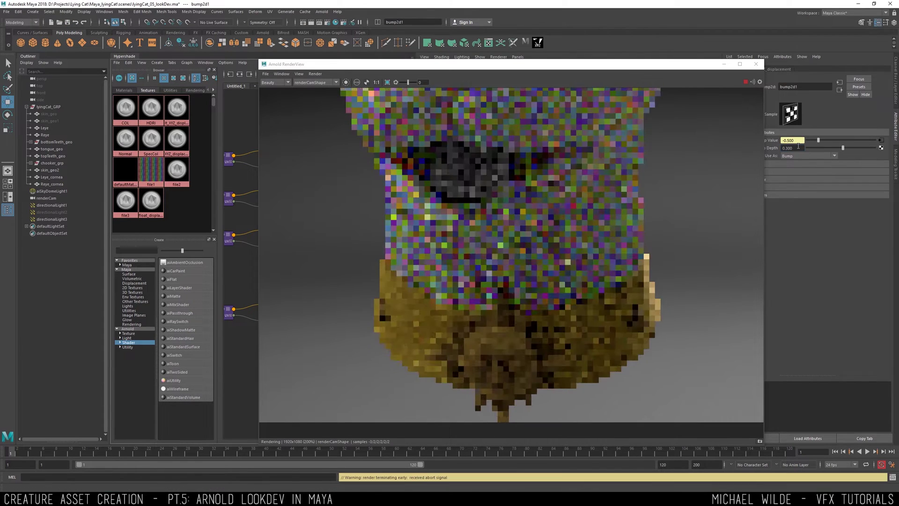
# Limit the Arnold render region to the collar and set the gold bump2d1 node's bump depth to 0.2
pyautogui.moveTo(364, 241); pyautogui.dragTo(672, 391)
pyautogui.scroll(2, 557, 346)
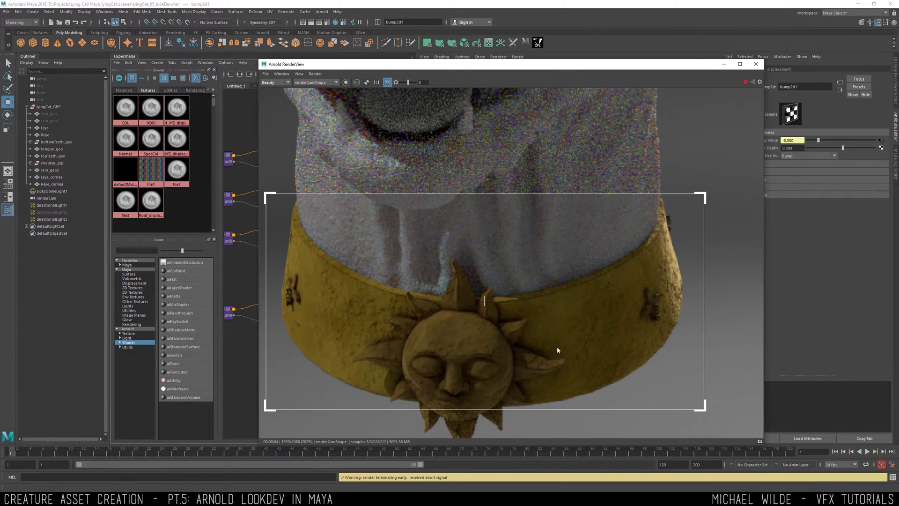
pyautogui.doubleClick(788, 148)
pyautogui.write('0.2')
pyautogui.press('Return')
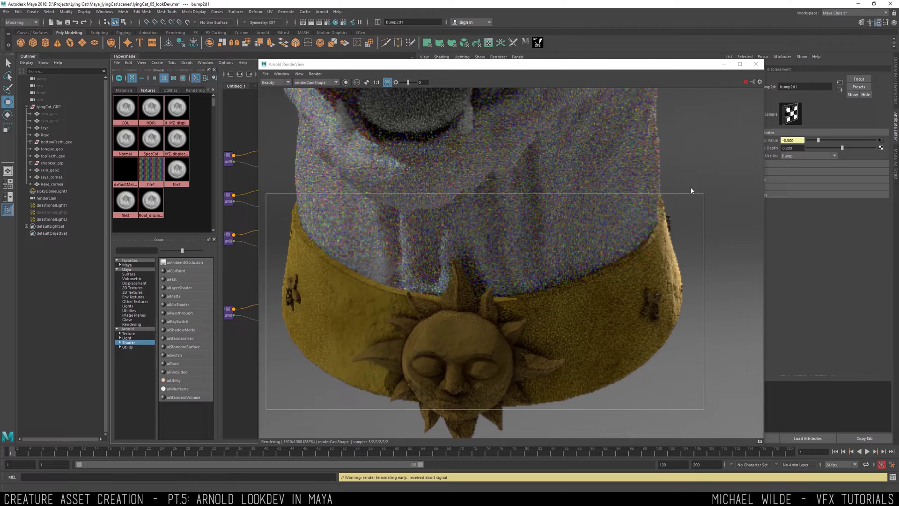
# Move and shrink the Arnold render window to uncover the node graph, keeping the collar framed
pyautogui.scroll(-2, 370, 294)
pyautogui.moveTo(467, 65); pyautogui.dragTo(561, 74)
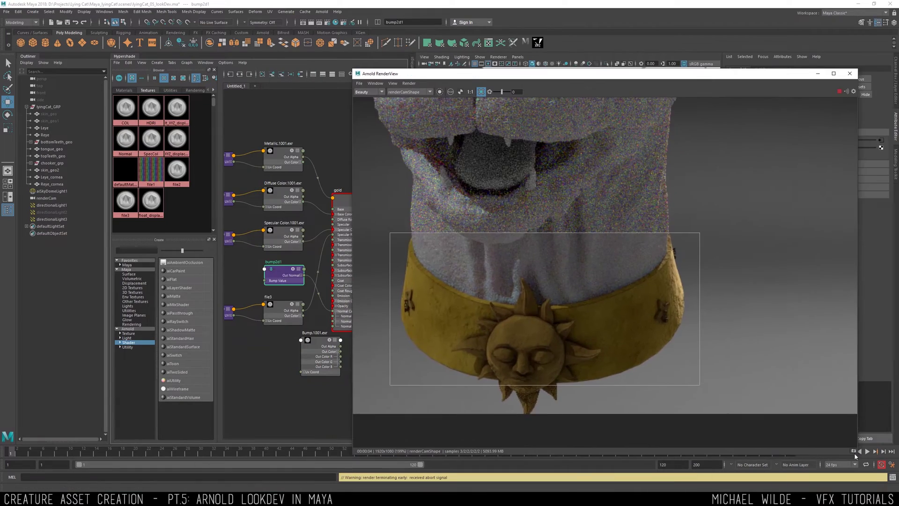
pyautogui.moveTo(856, 456); pyautogui.dragTo(610, 293)
pyautogui.moveTo(453, 219); pyautogui.dragTo(515, 171, button='middle')
# Try breaking the gold shader's metalness texture connection, and undo the disconnection
pyautogui.click(342, 201)
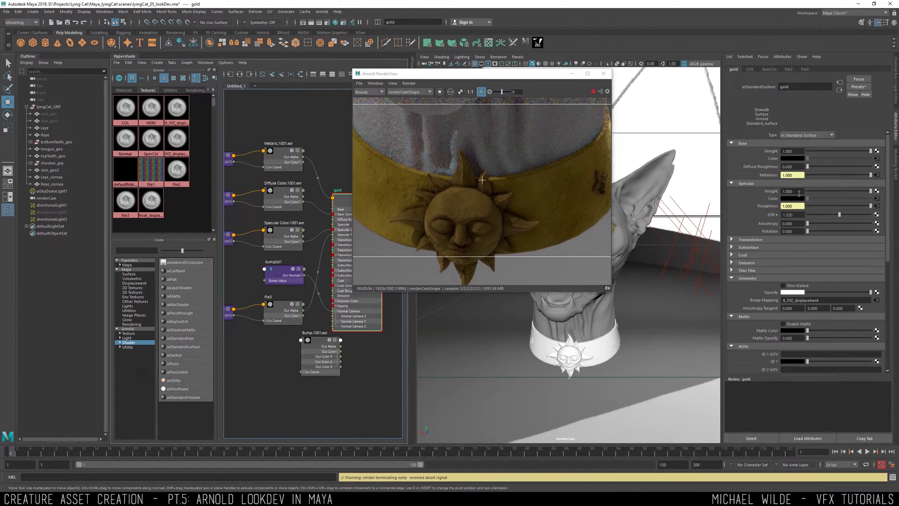
pyautogui.click(799, 194)
pyautogui.moveTo(870, 175)
pyautogui.mouseDown()
pyautogui.moveTo(841, 179)
pyautogui.moveTo(872, 178)
pyautogui.mouseUp()
pyautogui.rightClick(769, 176)
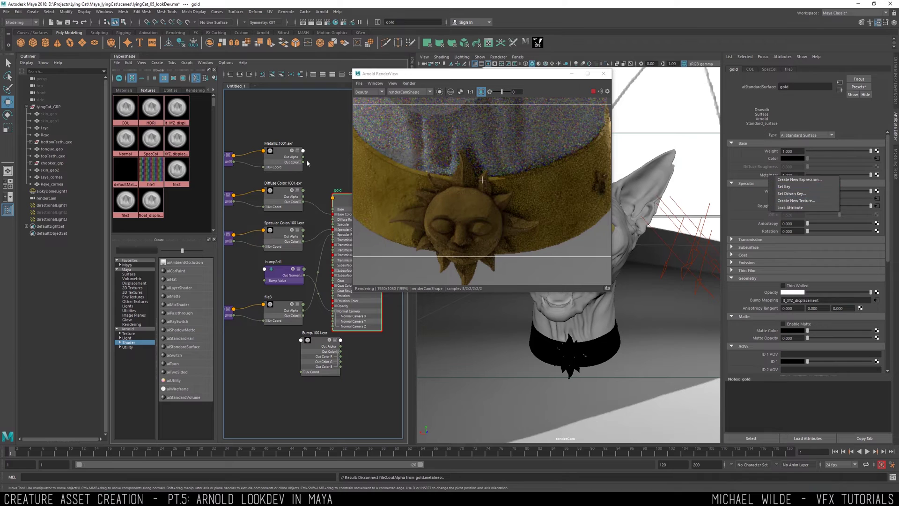
pyautogui.moveTo(310, 146); pyautogui.dragTo(327, 153)
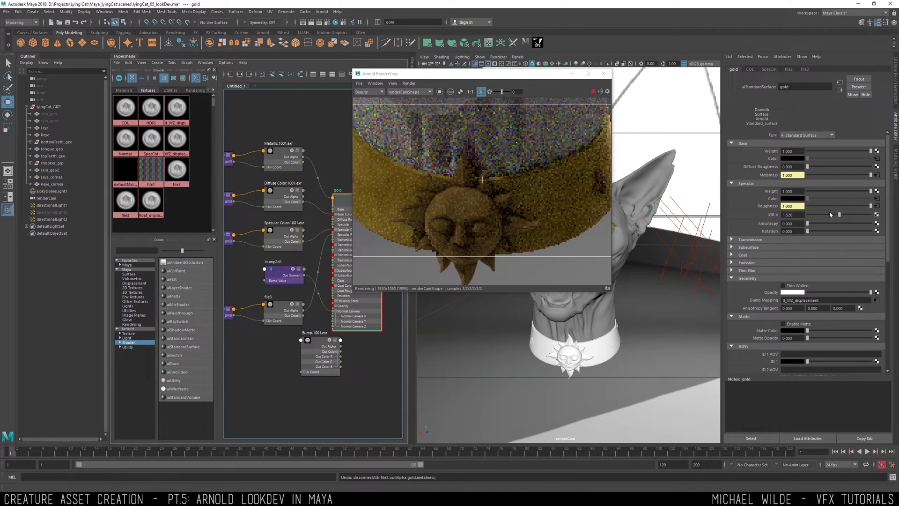
# Disconnect the texture from the gold shader's specular roughness and set the roughness to 0
pyautogui.rightClick(769, 205)
pyautogui.click(825, 209)
pyautogui.moveTo(825, 206); pyautogui.dragTo(807, 206)
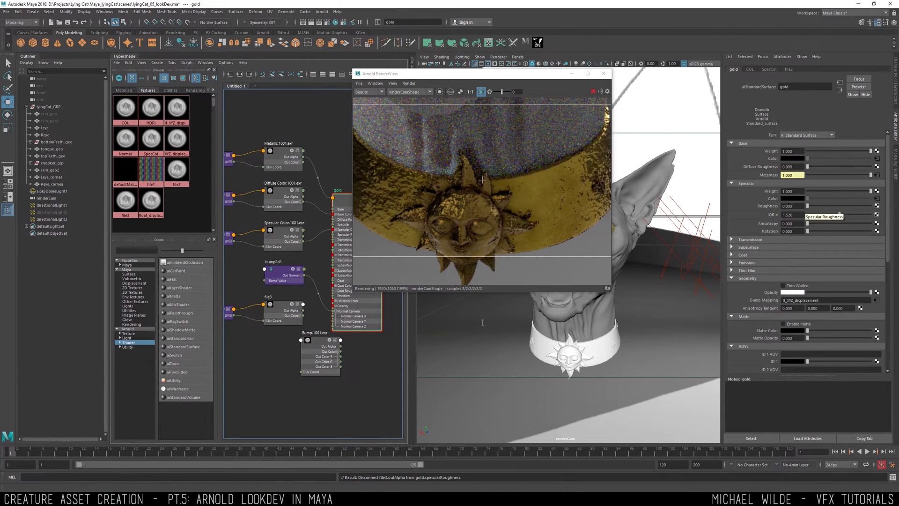
# Set the gold bump2d1 node's bump depth to 0.05 and check the collar in the render
pyautogui.click(282, 274)
pyautogui.moveTo(800, 148); pyautogui.dragTo(761, 147)
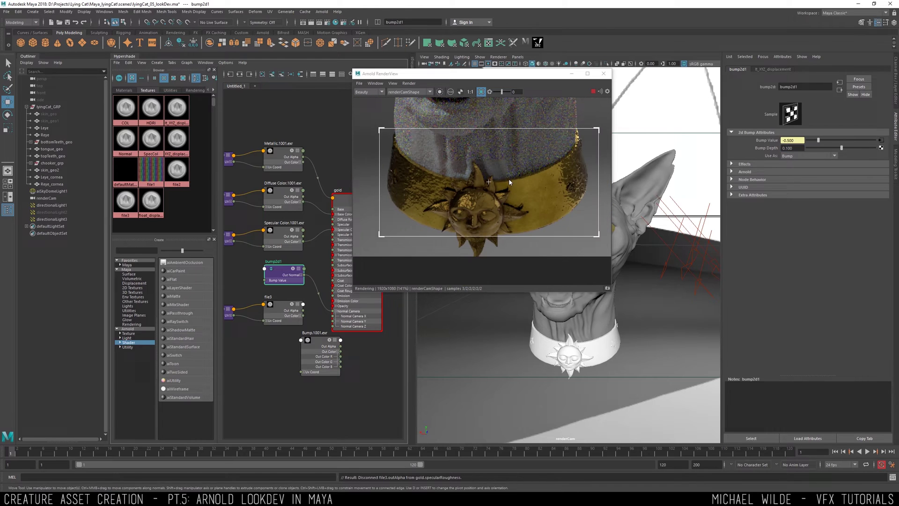
pyautogui.write('05')
pyautogui.press('Return')
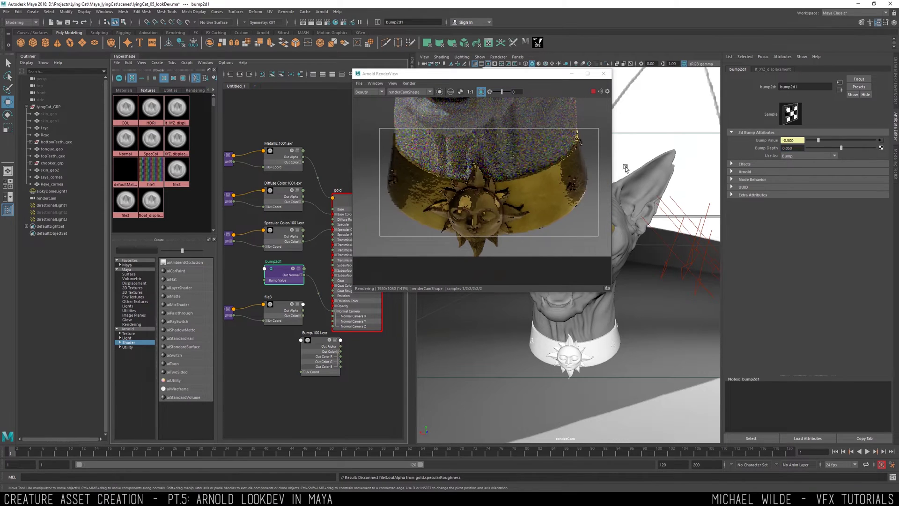
pyautogui.scroll(1, 530, 178)
pyautogui.scroll(-1, 510, 229)
pyautogui.click(545, 194)
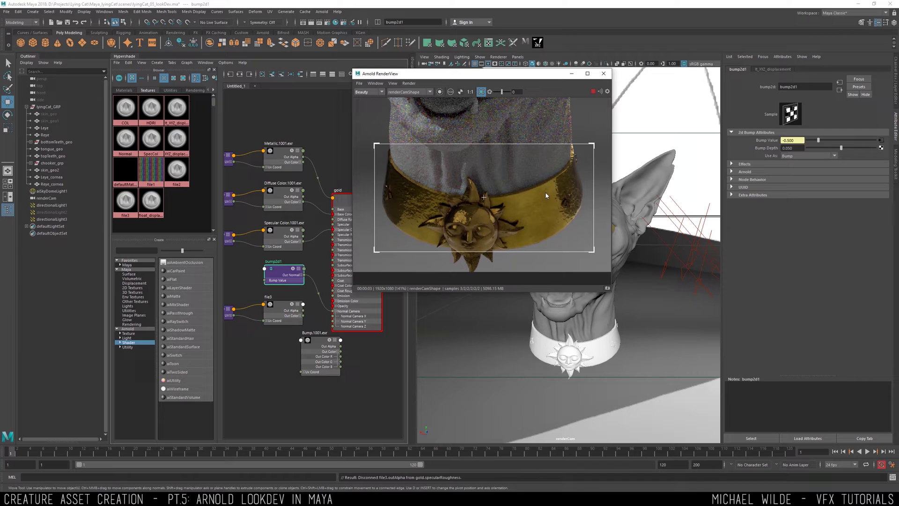
# Examine the gold material's texture and placement nodes in the graph alongside the collar render
pyautogui.click(267, 389)
pyautogui.keyDown('alt'); pyautogui.moveTo(287, 215); pyautogui.dragTo(267, 213, button='middle'); pyautogui.keyUp('alt')
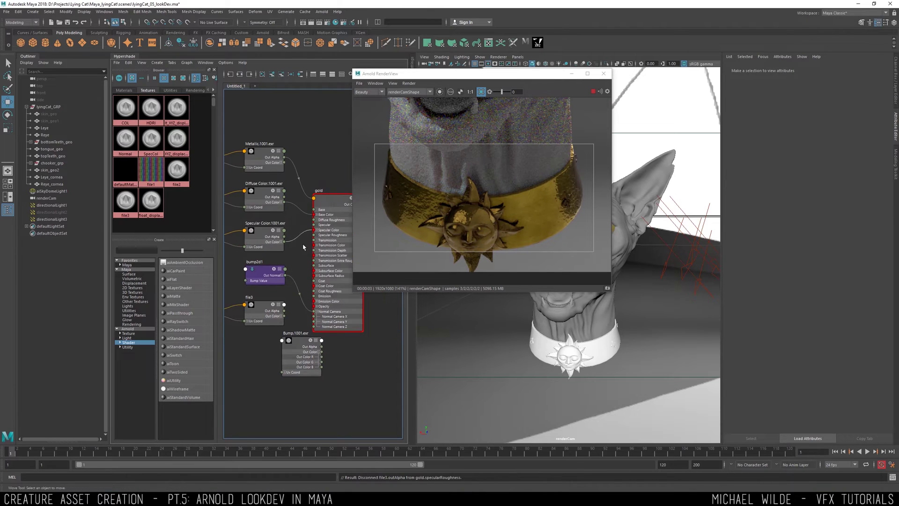
pyautogui.keyDown('alt'); pyautogui.moveTo(303, 245); pyautogui.dragTo(367, 207, button='middle'); pyautogui.keyUp('alt')
pyautogui.click(254, 270)
pyautogui.click(320, 265)
pyautogui.click(276, 299)
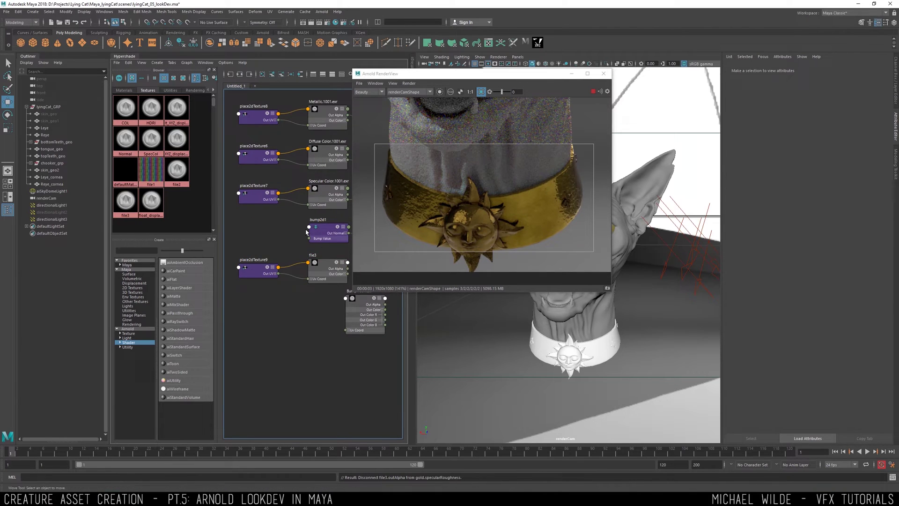
pyautogui.scroll(-2, 555, 141)
pyautogui.keyDown('alt'); pyautogui.moveTo(555, 141); pyautogui.dragTo(525, 205, button='middle'); pyautogui.keyUp('alt')
pyautogui.scroll(1, 510, 232)
pyautogui.keyDown('alt'); pyautogui.moveTo(342, 220); pyautogui.dragTo(254, 230, button='middle'); pyautogui.keyUp('alt')
# Set the gold shader's specular roughness to about 0.326, check the collar render and save the scene
pyautogui.click(312, 165)
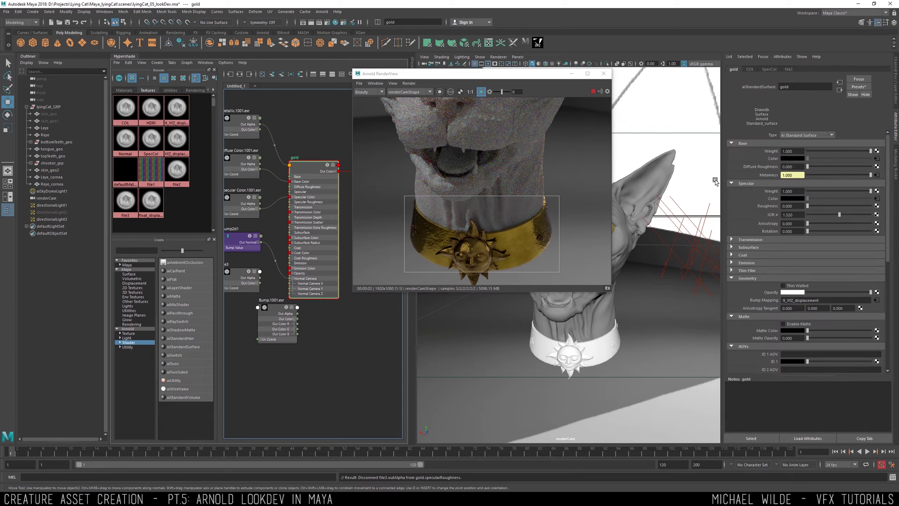
pyautogui.moveTo(811, 209); pyautogui.dragTo(828, 206)
pyautogui.scroll(1, 496, 240)
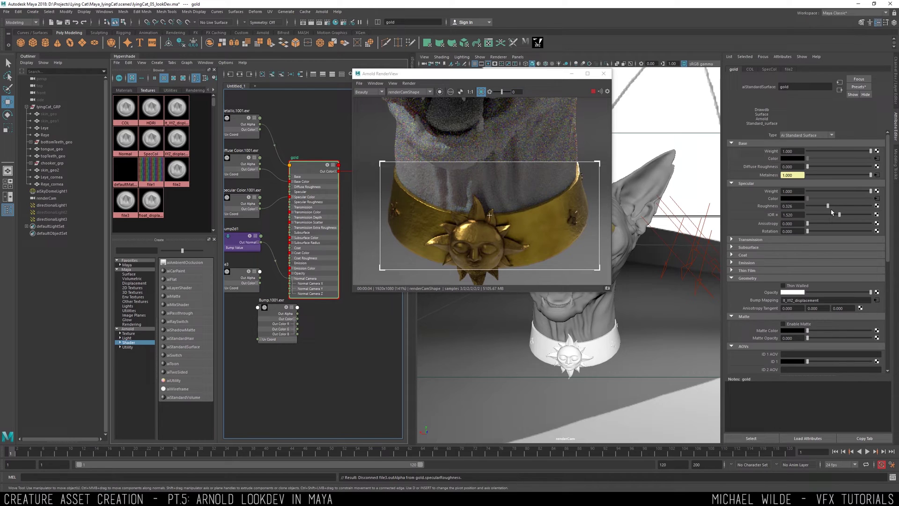
pyautogui.scroll(-2, 469, 234)
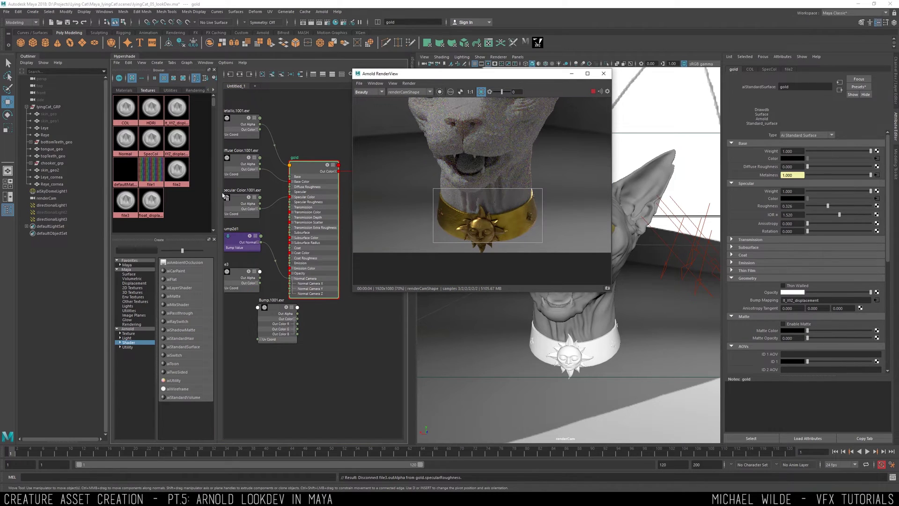
pyautogui.hotkey('ctrl', 's')
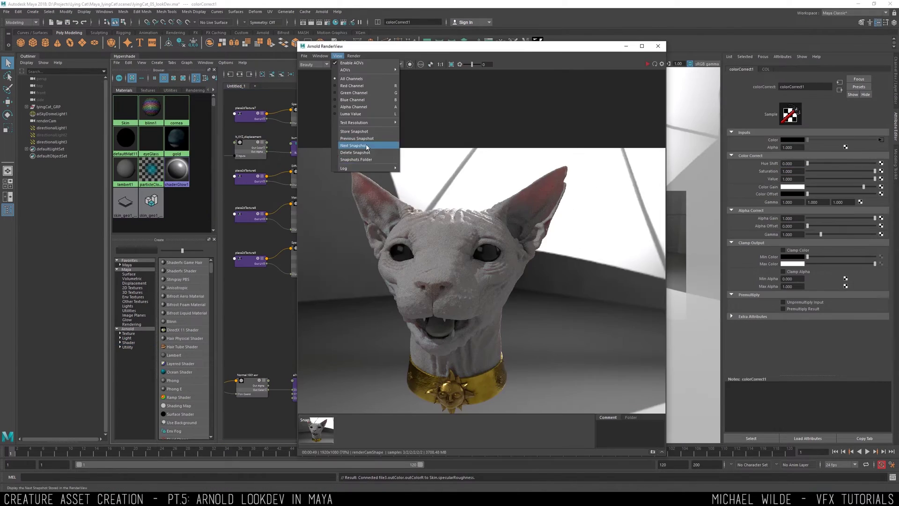
# Disconnect the texture from the Skin shader's specular roughness and set the roughness to about 0.579
pyautogui.click(356, 159)
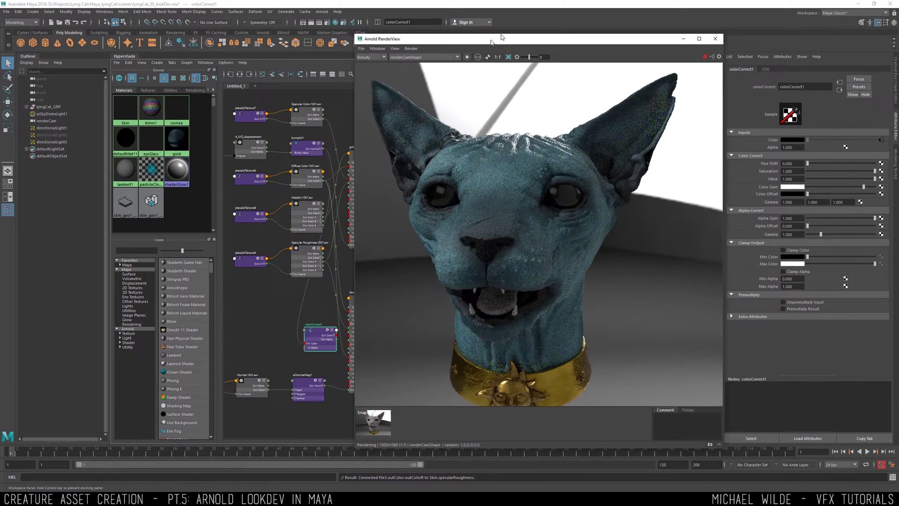
pyautogui.scroll(2, 529, 220)
pyautogui.scroll(-2, 549, 214)
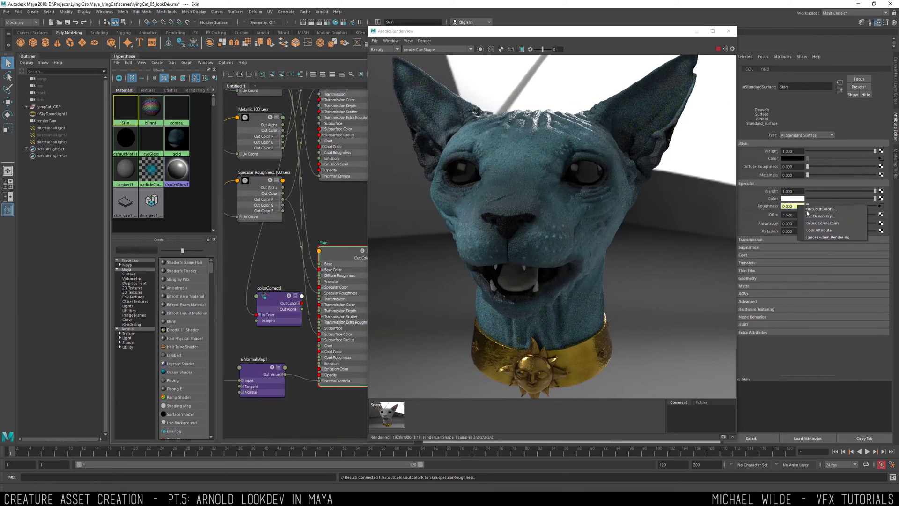
pyautogui.rightClick(792, 206)
pyautogui.click(810, 225)
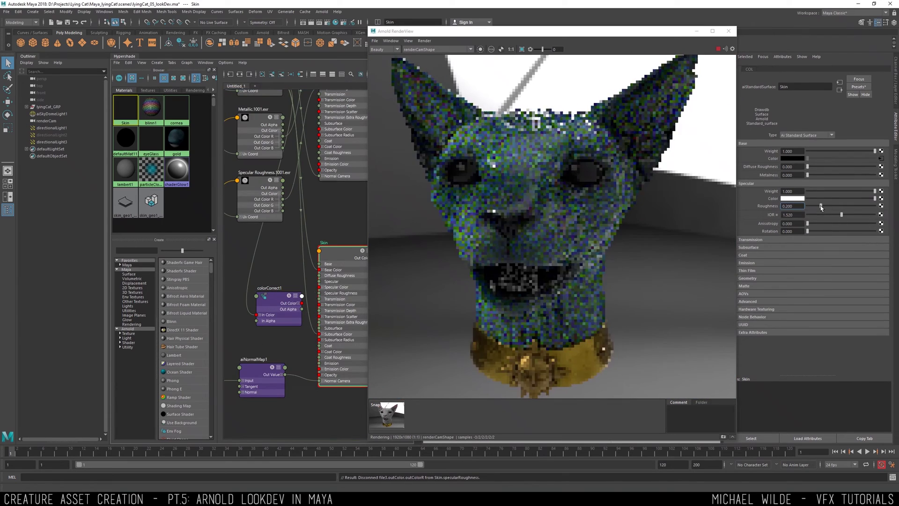
pyautogui.moveTo(838, 206); pyautogui.dragTo(845, 204)
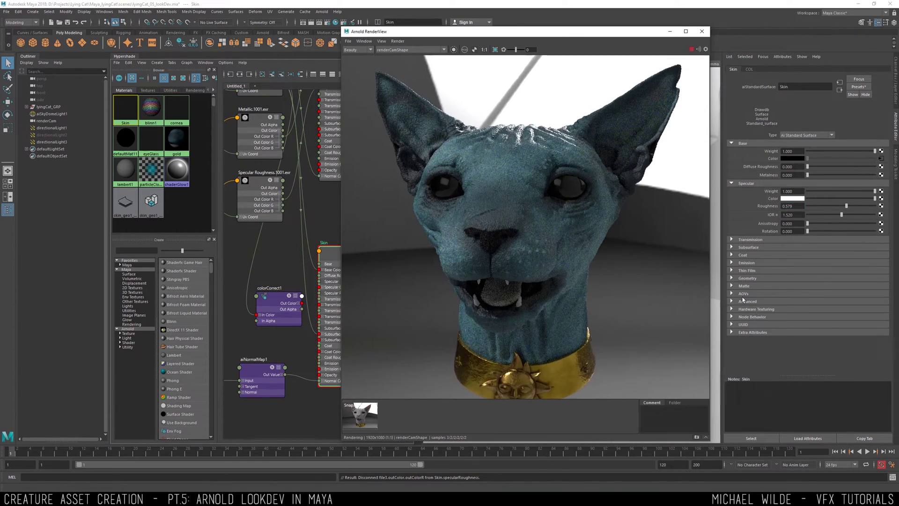
# Set the Skin shader's subsurface weight to 1 and undo the stray edge created in the node graph
pyautogui.click(777, 247)
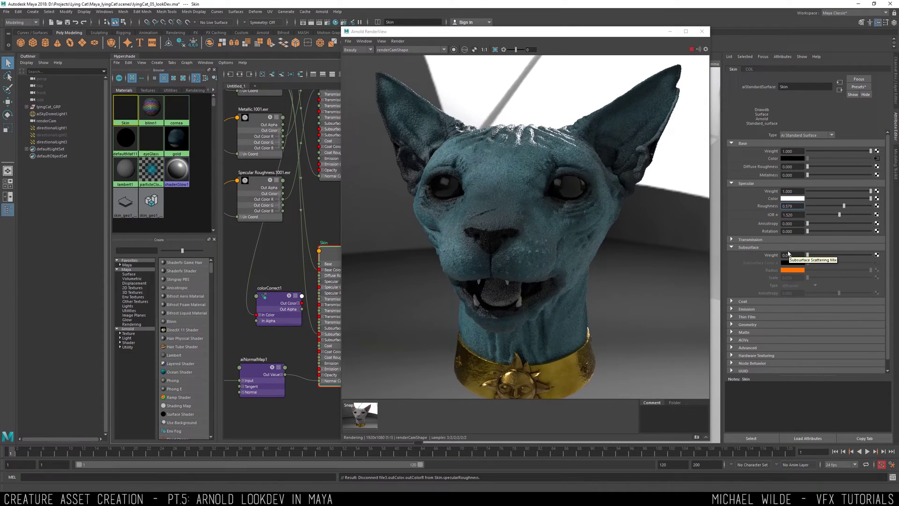
pyautogui.doubleClick(788, 255)
pyautogui.write('1')
pyautogui.press('Return')
pyautogui.moveTo(301, 303); pyautogui.dragTo(319, 339)
pyautogui.hotkey('ctrl', 'z')
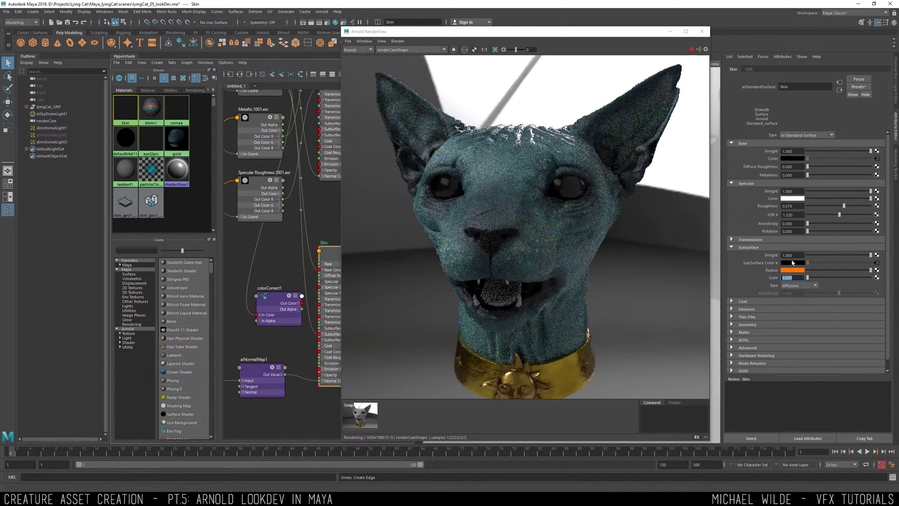
# Try raising the Skin shader's subsurface scale to about 2.8, undo it, and inspect the face render up close
pyautogui.scroll(3, 663, 110)
pyautogui.moveTo(807, 278); pyautogui.dragTo(825, 277)
pyautogui.scroll(-3, 576, 206)
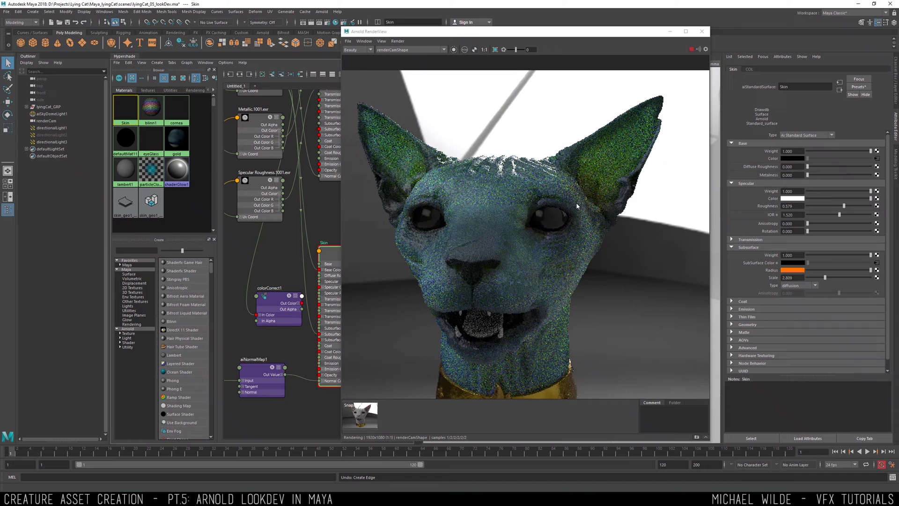
pyautogui.hotkey('ctrl', 'z')
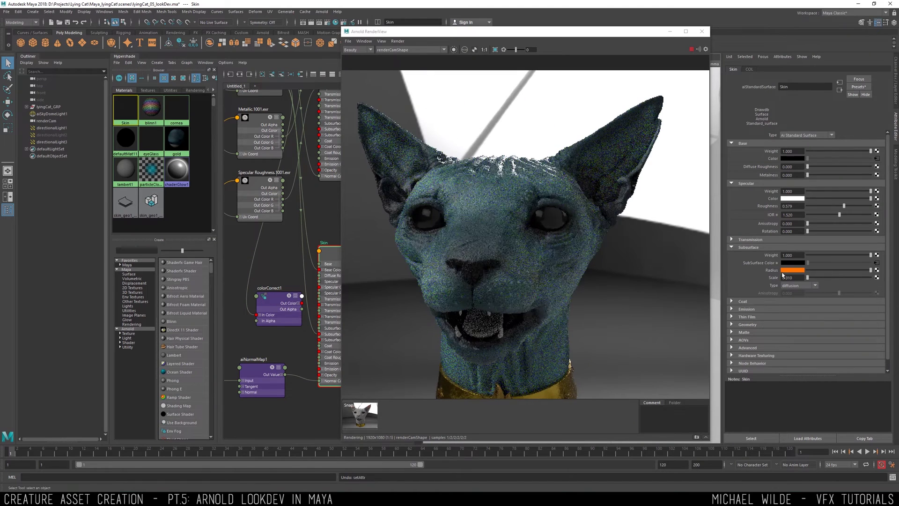
pyautogui.scroll(2, 461, 178)
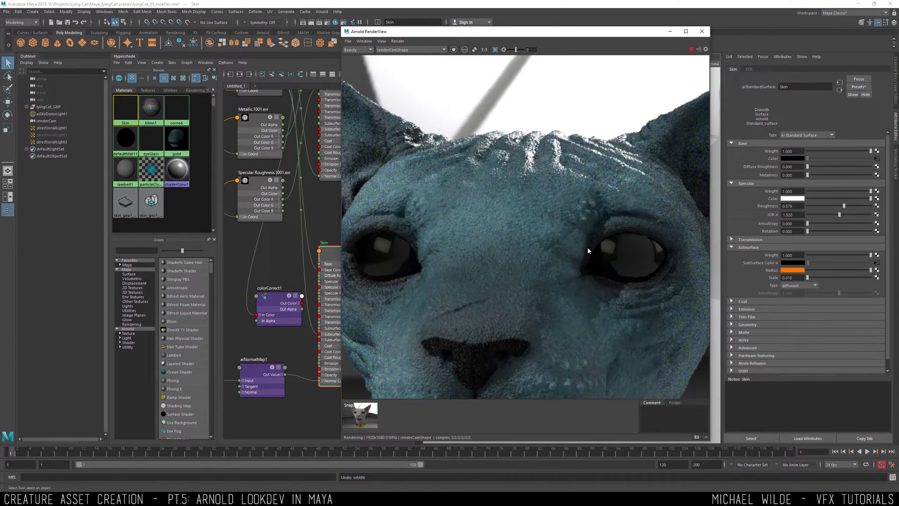
pyautogui.scroll(-2, 587, 251)
# Connect the COL texture's color output to the Skin shader's subsurface color and set the subsurface scale to 0.1
pyautogui.moveTo(279, 300); pyautogui.dragTo(270, 298)
pyautogui.keyDown('alt'); pyautogui.moveTo(271, 239); pyautogui.dragTo(229, 234, button='middle'); pyautogui.keyUp('alt')
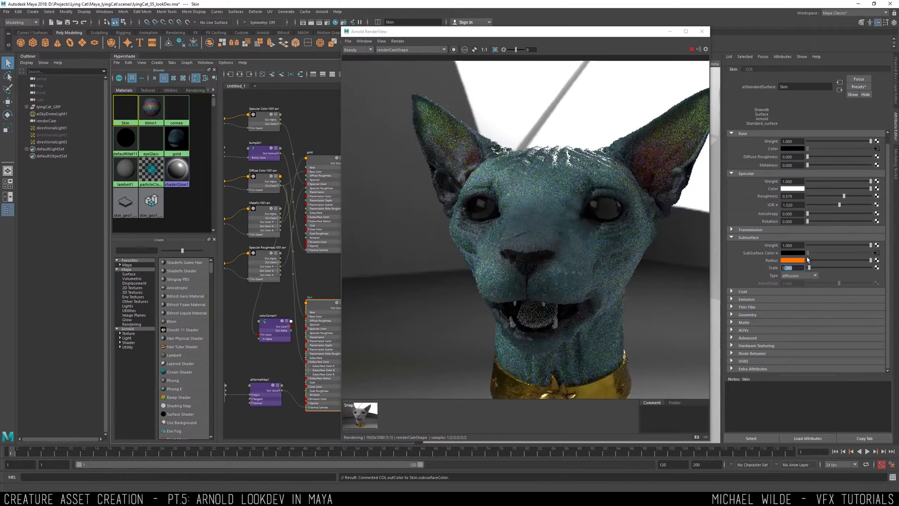
pyautogui.write('0.1')
pyautogui.press('Return')
pyautogui.keyDown('alt'); pyautogui.moveTo(631, 157); pyautogui.dragTo(570, 151, button='middle'); pyautogui.keyUp('alt')
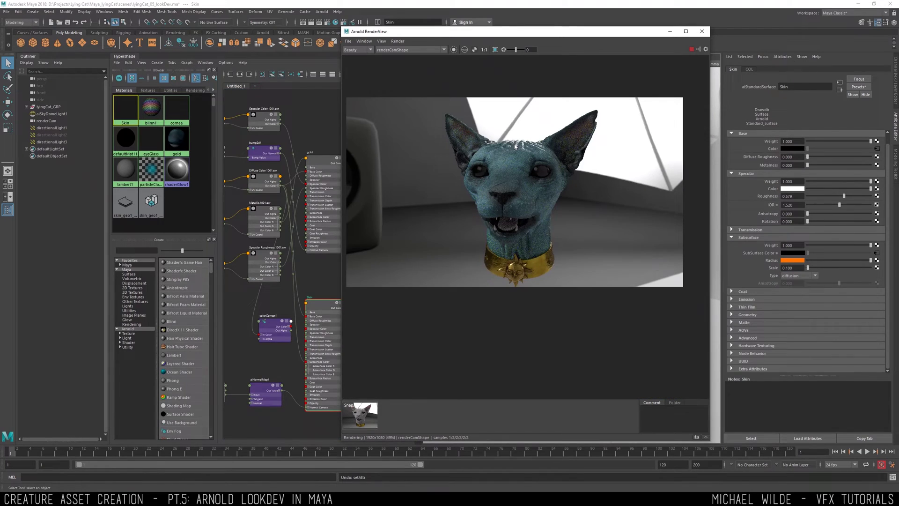
# Select directionalLight3, try rotating it and undo that, and set the light's intensity to 3
pyautogui.moveTo(515, 31); pyautogui.dragTo(346, 30)
pyautogui.click(51, 141)
pyautogui.scroll(-1, 388, 187)
pyautogui.press('e')
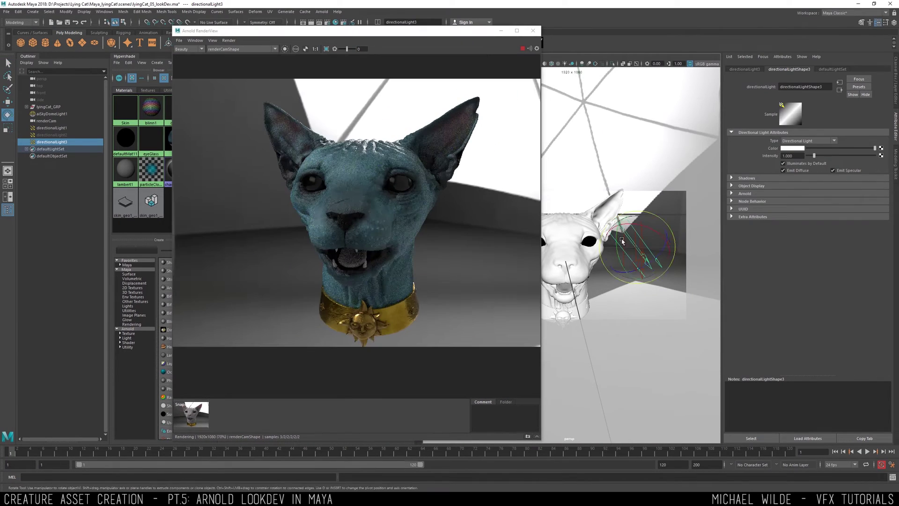
pyautogui.moveTo(638, 244); pyautogui.dragTo(629, 253)
pyautogui.hotkey('ctrl', 'z')
pyautogui.doubleClick(791, 155)
pyautogui.write('3')
pyautogui.press('Return')
pyautogui.scroll(2, 357, 211)
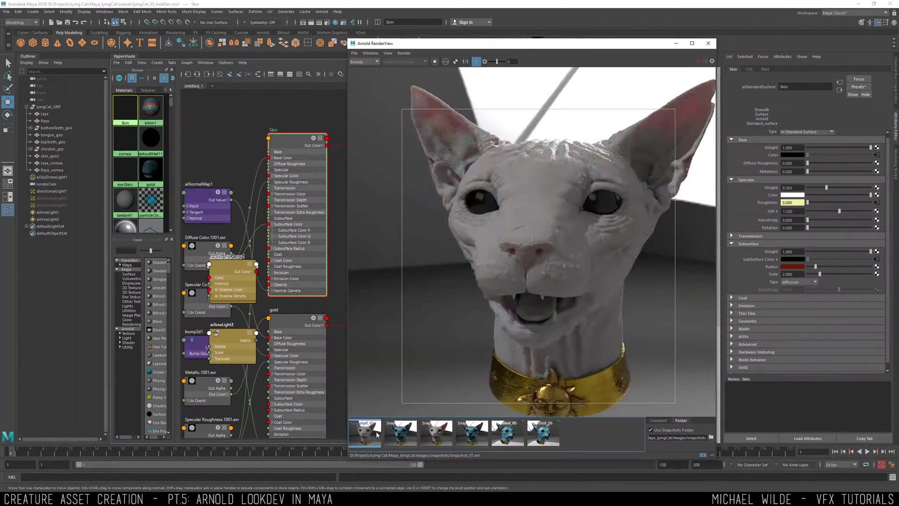
# Compare the saved render snapshots one after another and return to the live render of the cat's head
pyautogui.click(400, 433)
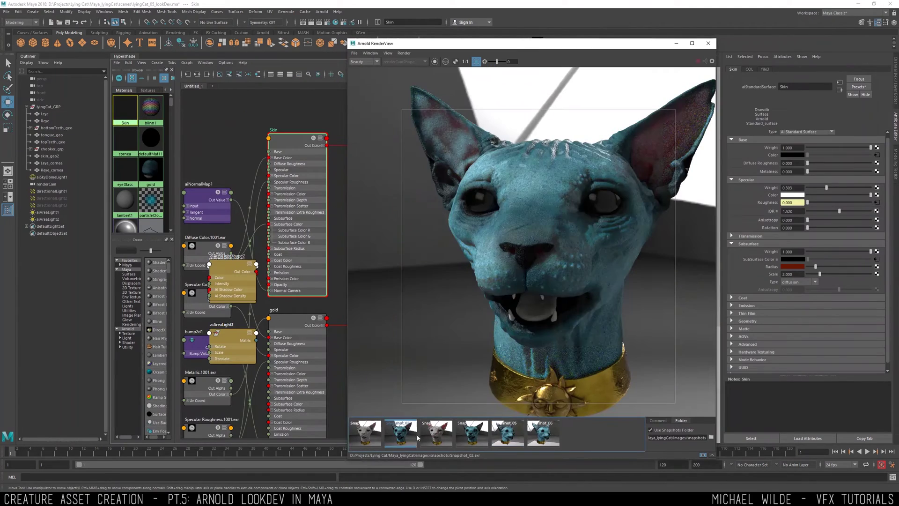
pyautogui.click(436, 433)
pyautogui.click(472, 433)
pyautogui.click(503, 435)
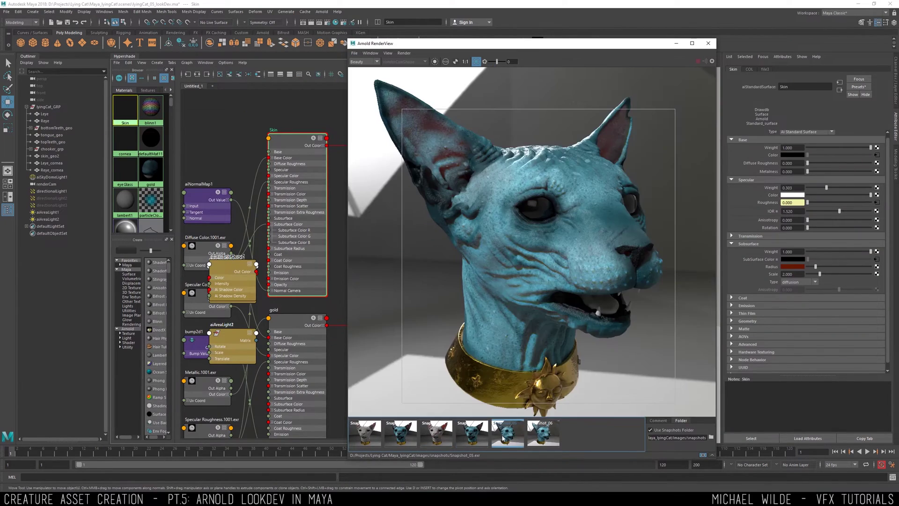
pyautogui.click(529, 438)
pyautogui.scroll(-2, 555, 279)
pyautogui.click(669, 239)
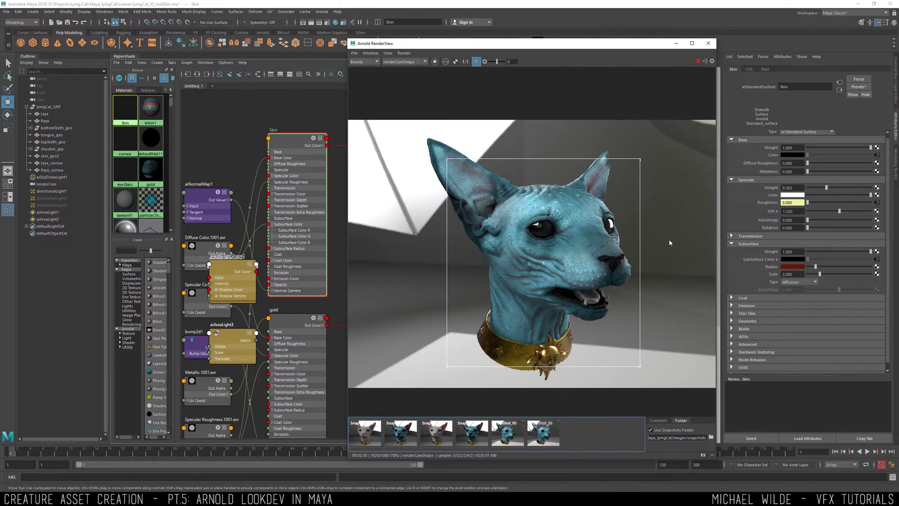
pyautogui.scroll(2, 580, 257)
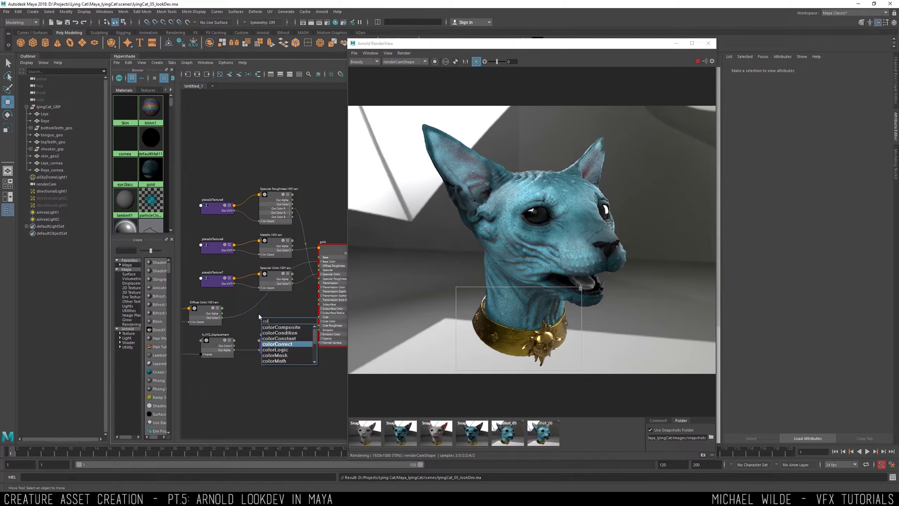
# Create a colorCorrect node and route the Diffuse Color texture through it into the gold shader's base color
pyautogui.press('Return')
pyautogui.scroll(4, 281, 323)
pyautogui.scroll(-2, 261, 303)
pyautogui.keyDown('alt'); pyautogui.moveTo(258, 304); pyautogui.dragTo(278, 326, button='middle'); pyautogui.keyUp('alt')
pyautogui.moveTo(207, 334); pyautogui.dragTo(260, 342)
pyautogui.keyDown('alt'); pyautogui.moveTo(284, 333); pyautogui.dragTo(230, 363, button='middle'); pyautogui.keyUp('alt')
pyautogui.moveTo(252, 359); pyautogui.dragTo(296, 291)
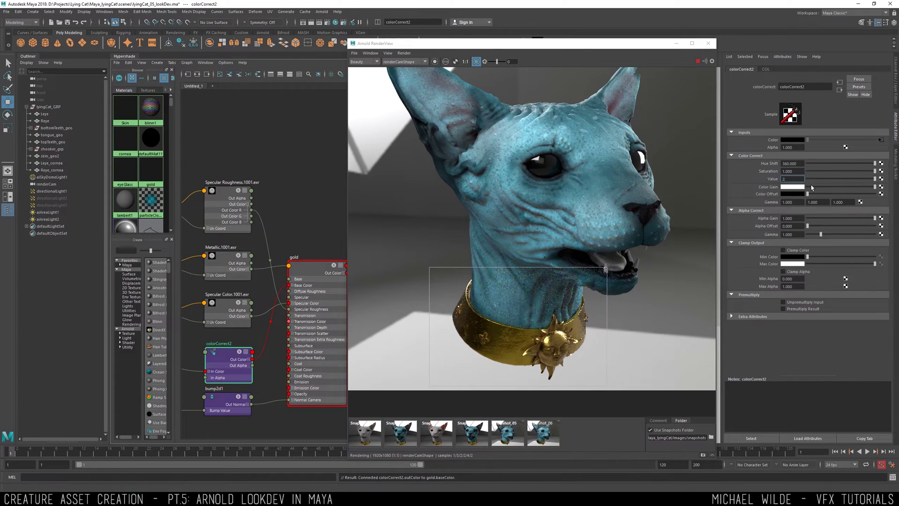
# Set the colorCorrect node's value to 2, hue shift to about 352.4 and saturation to about 0.874
pyautogui.write('2')
pyautogui.press('Return')
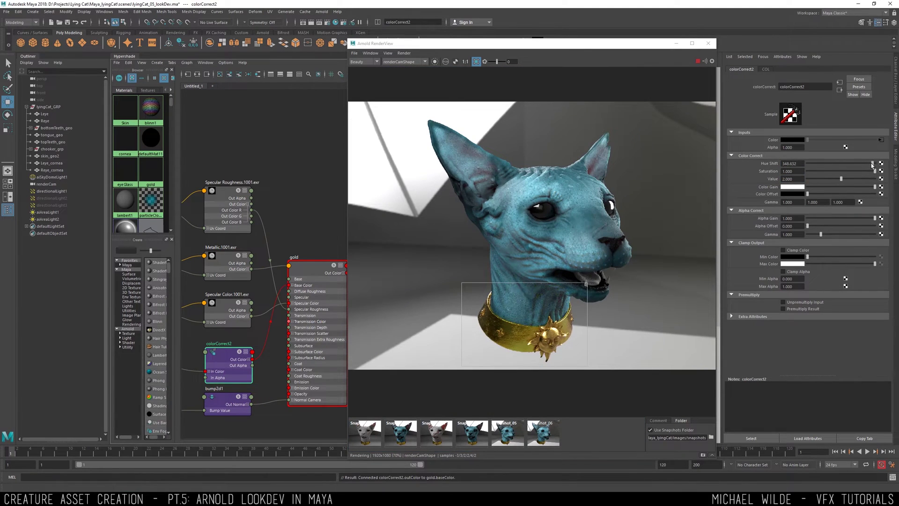
pyautogui.moveTo(871, 165); pyautogui.dragTo(872, 165)
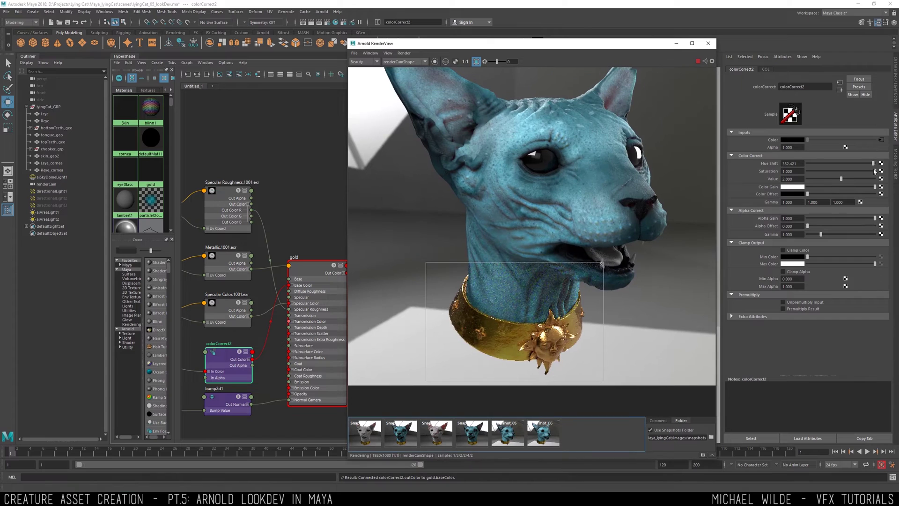
pyautogui.moveTo(874, 170); pyautogui.dragTo(866, 171)
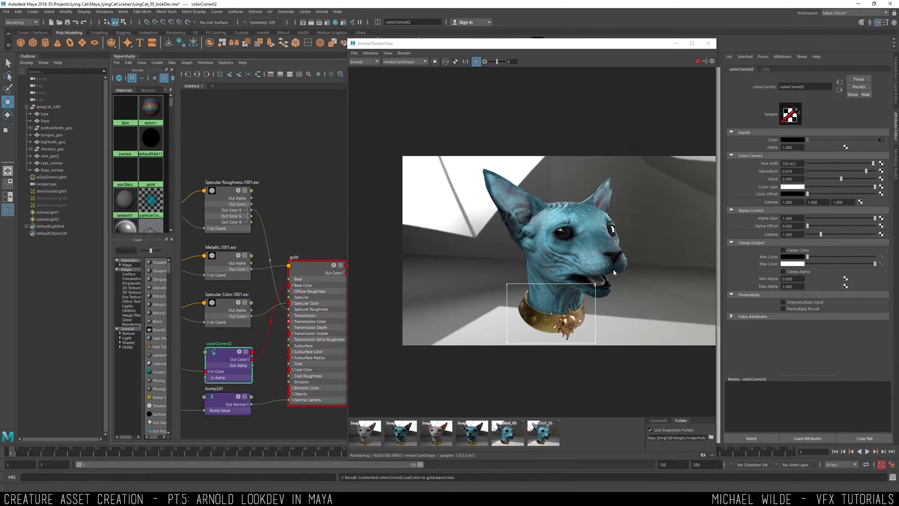
# Replace the gold shader's settings with the Gold preset and disconnect the texture from its specular color
pyautogui.click(306, 265)
pyautogui.click(859, 86)
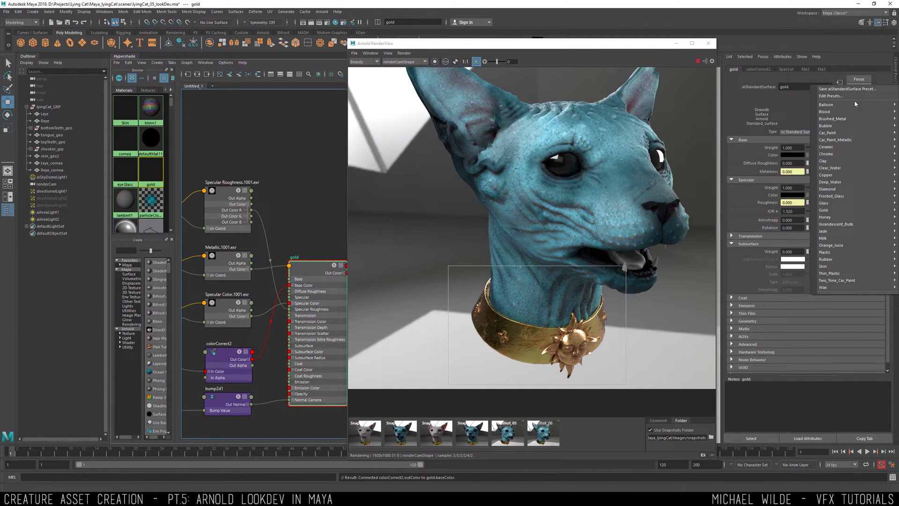
pyautogui.click(794, 212)
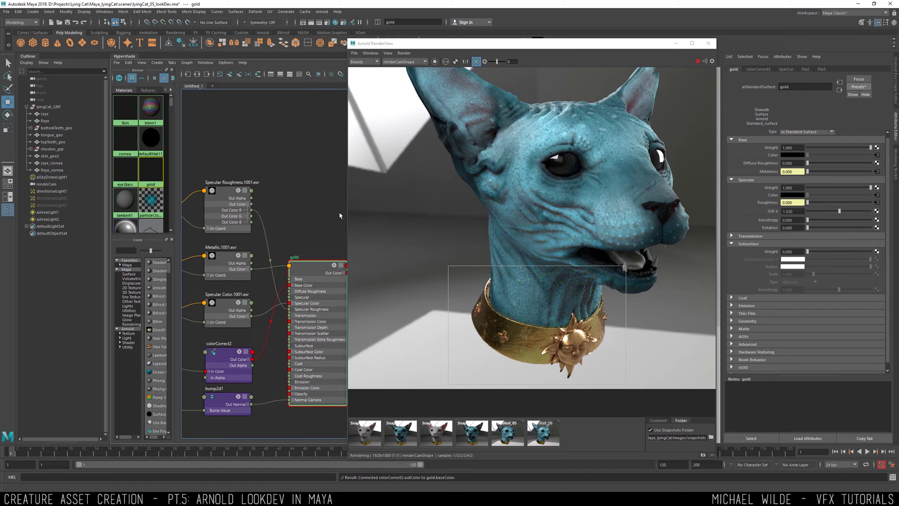
pyautogui.keyDown('alt'); pyautogui.moveTo(340, 214); pyautogui.dragTo(333, 220, button='middle'); pyautogui.keyUp('alt')
pyautogui.rightClick(775, 196)
pyautogui.click(800, 212)
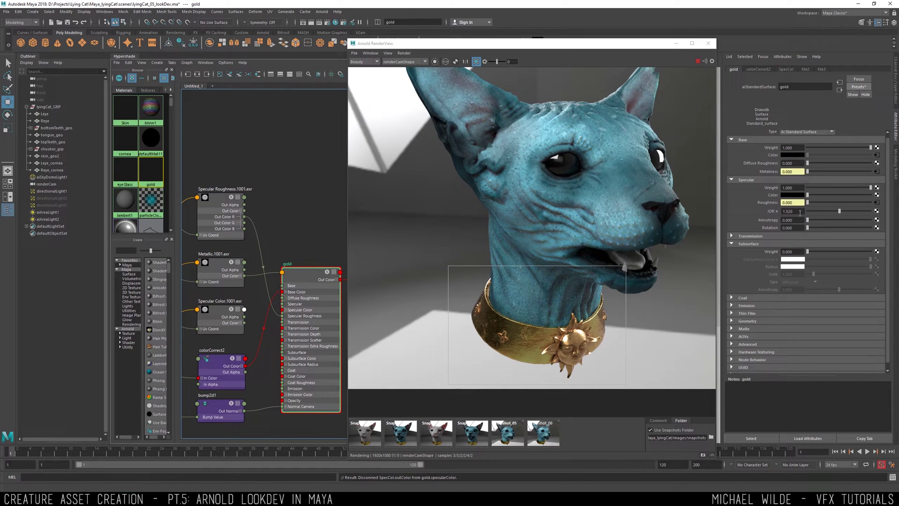
# Try changing the gold shader's specular color, undo it, and disconnect the colorCorrect node from its base color
pyautogui.click(793, 195)
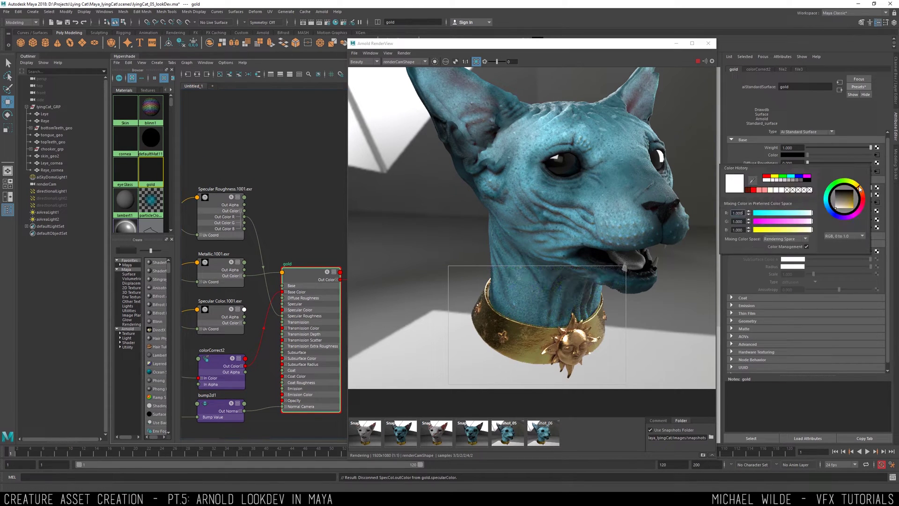
pyautogui.click(861, 219)
pyautogui.hotkey('ctrl', 'z')
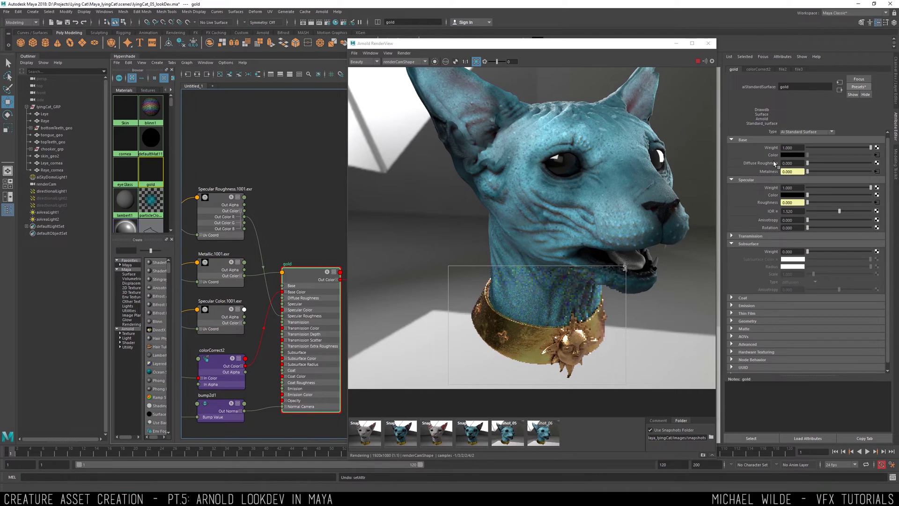
pyautogui.click(782, 171)
# Apply the Gold preset again to the gold shader so it sets the disconnected base and specular colors
pyautogui.click(859, 87)
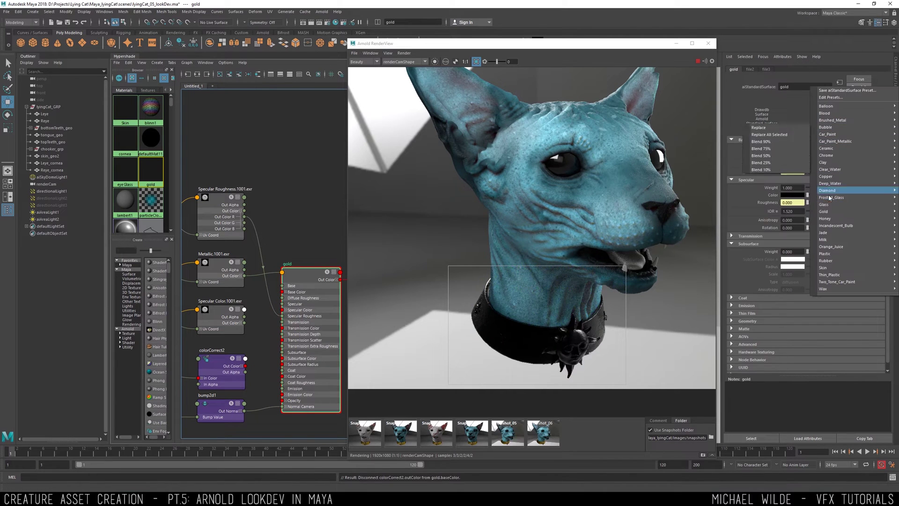
pyautogui.moveTo(824, 212)
pyautogui.click(771, 212)
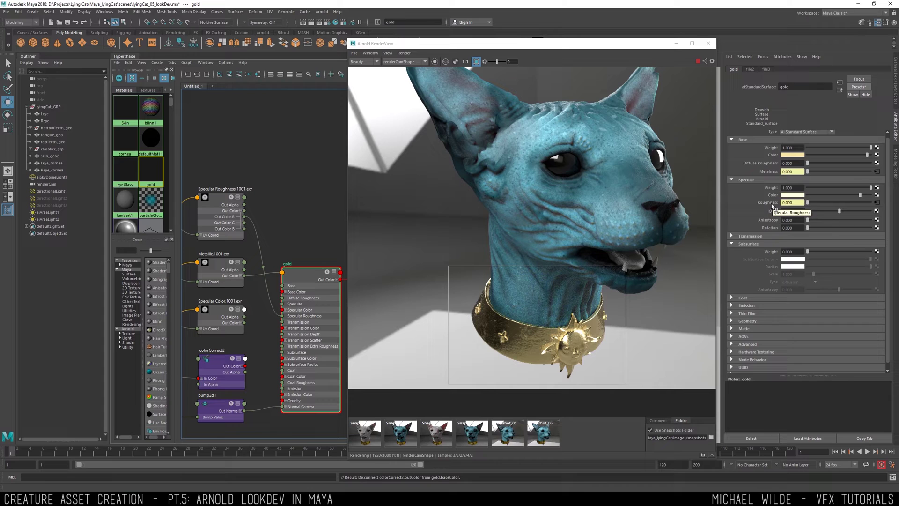
pyautogui.moveTo(869, 148); pyautogui.dragTo(877, 148)
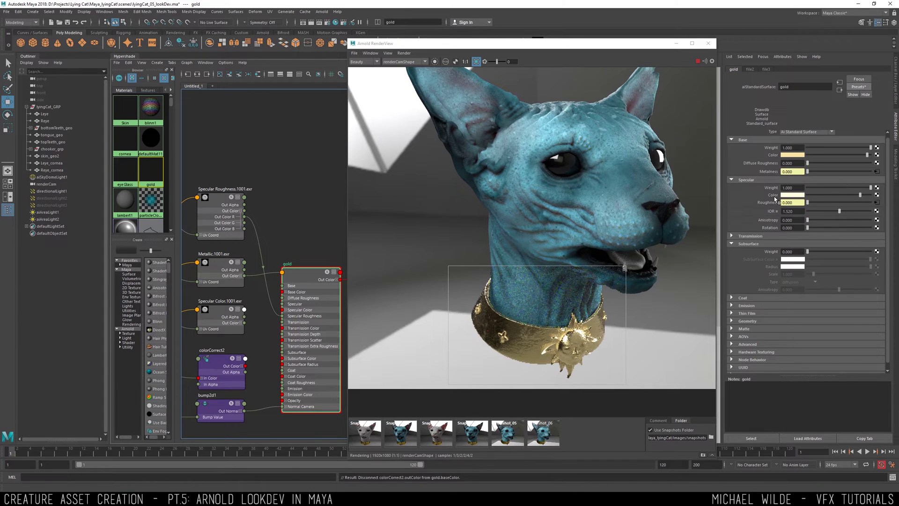
pyautogui.click(858, 86)
pyautogui.moveTo(824, 214)
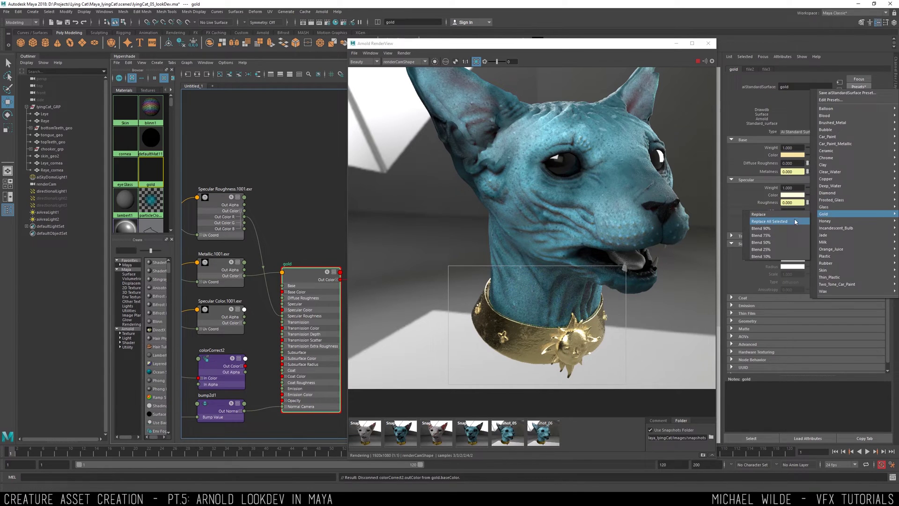
pyautogui.click(795, 222)
# Delete the colorCorrect node and reconnect the diffuse and specular color textures to the gold shader's base and specular colors
pyautogui.keyDown('alt'); pyautogui.moveTo(256, 308); pyautogui.dragTo(272, 306, button='middle'); pyautogui.keyUp('alt')
pyautogui.keyDown('alt'); pyautogui.moveTo(266, 344); pyautogui.dragTo(300, 342, button='middle'); pyautogui.keyUp('alt')
pyautogui.scroll(-2, 250, 345)
pyautogui.press('Delete')
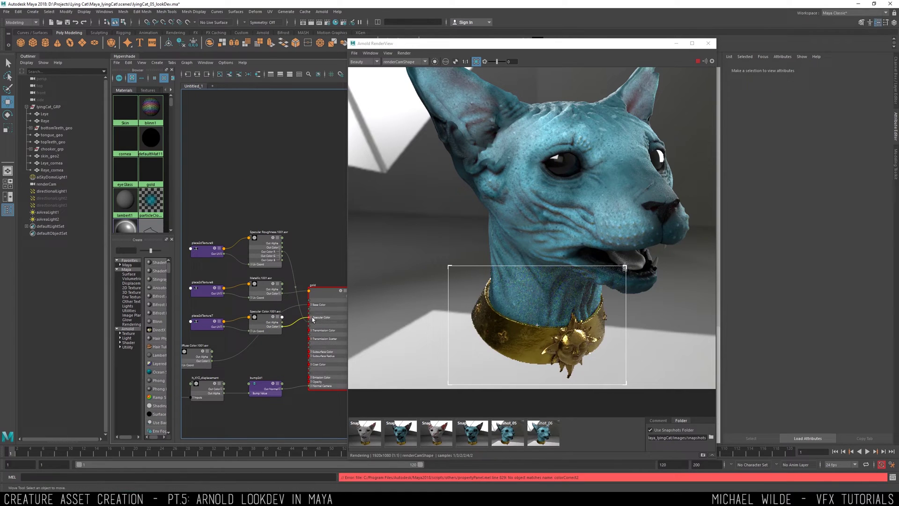
pyautogui.moveTo(313, 320); pyautogui.dragTo(313, 318)
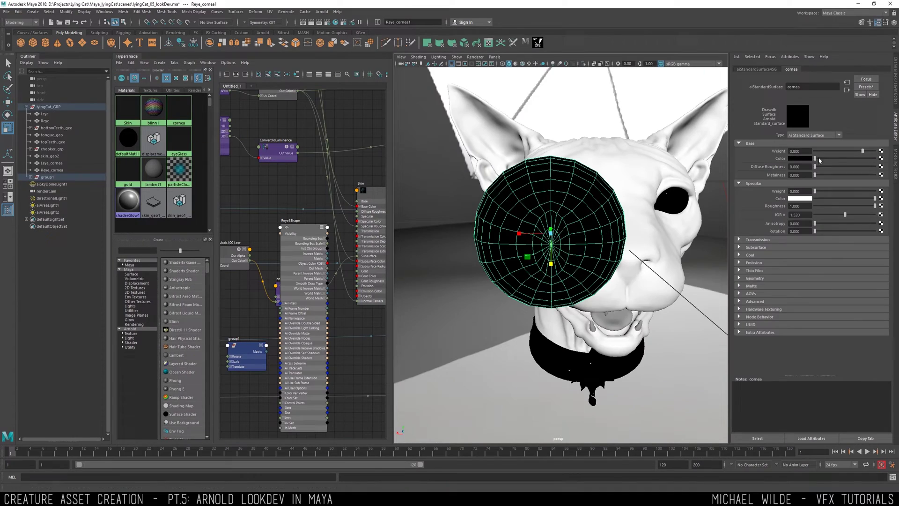
# Squeeze the central vertices of the Reye_cornea1 mesh horizontally with soft selection to shape a narrow vertical pupil
pyautogui.press('f')
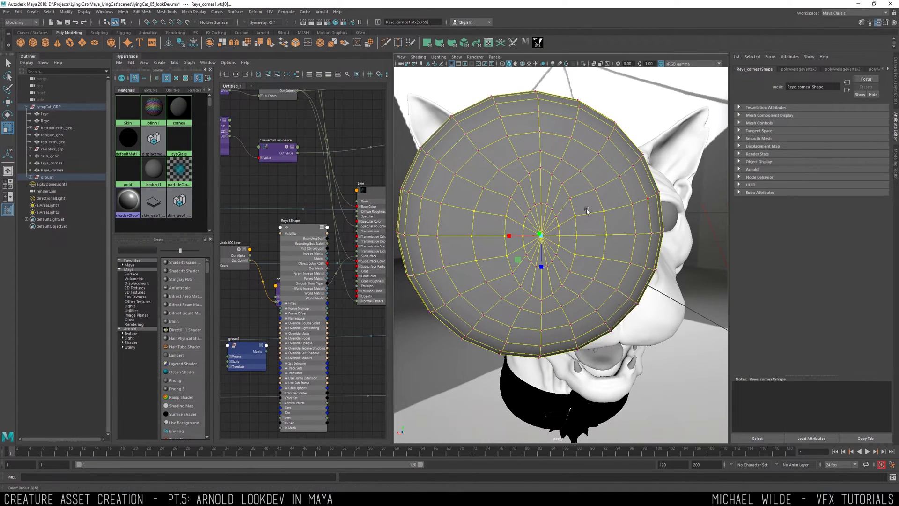
pyautogui.keyDown('alt'); pyautogui.moveTo(587, 210); pyautogui.dragTo(602, 225, button='right'); pyautogui.keyUp('alt')
pyautogui.keyDown('alt'); pyautogui.moveTo(602, 224); pyautogui.dragTo(571, 226); pyautogui.keyUp('alt')
pyautogui.moveTo(510, 234); pyautogui.dragTo(517, 226)
pyautogui.hotkey('ctrl', 'z')
pyautogui.press('z')
pyautogui.press('z')
pyautogui.press('z')
pyautogui.press('z')
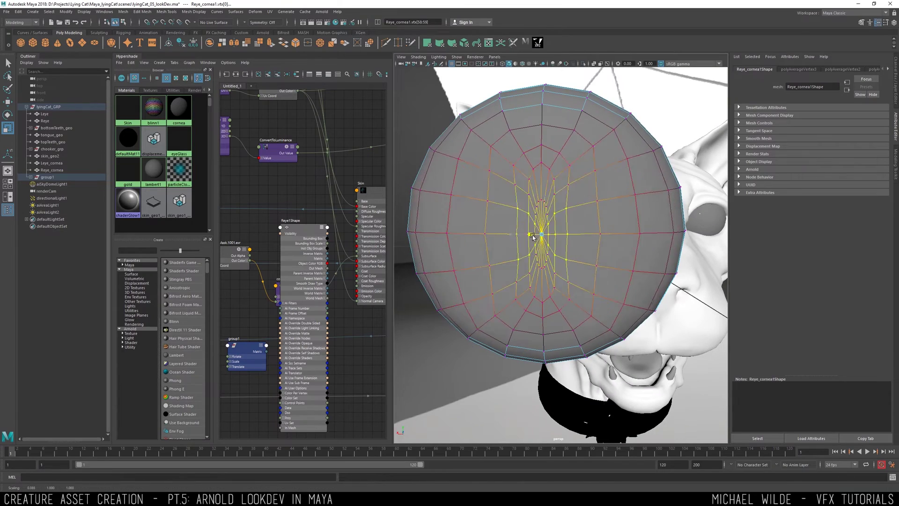
pyautogui.press('z')
pyautogui.press('z')
pyautogui.press('z')
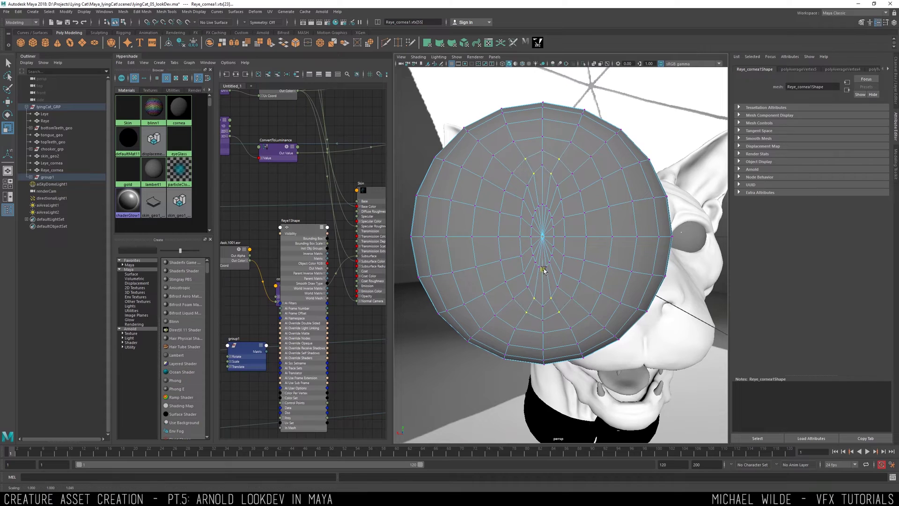
# Extrude the slit-shaped pupil faces of Reye_cornea1 inward and open a hole inside the rim
pyautogui.press('z')
pyautogui.press('z')
pyautogui.press('z')
pyautogui.press('z')
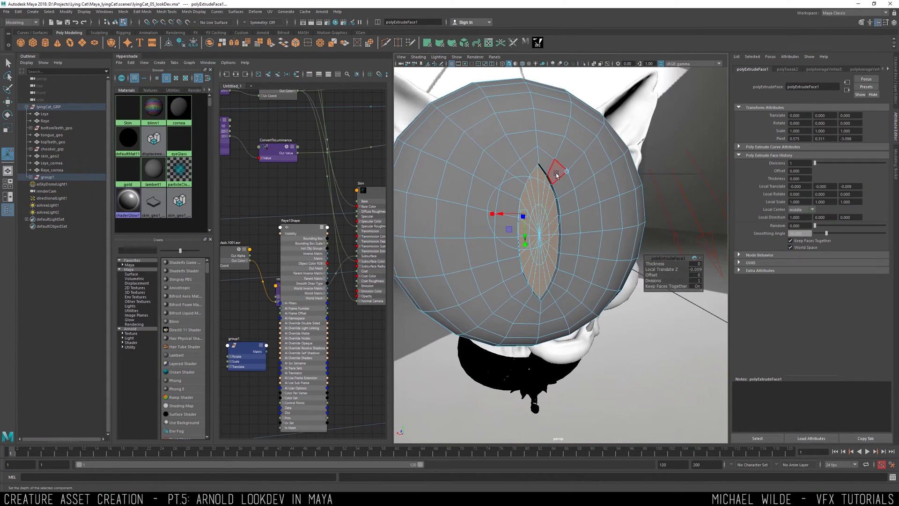
pyautogui.press('z')
pyautogui.press('z')
pyautogui.press('z')
pyautogui.press('z')
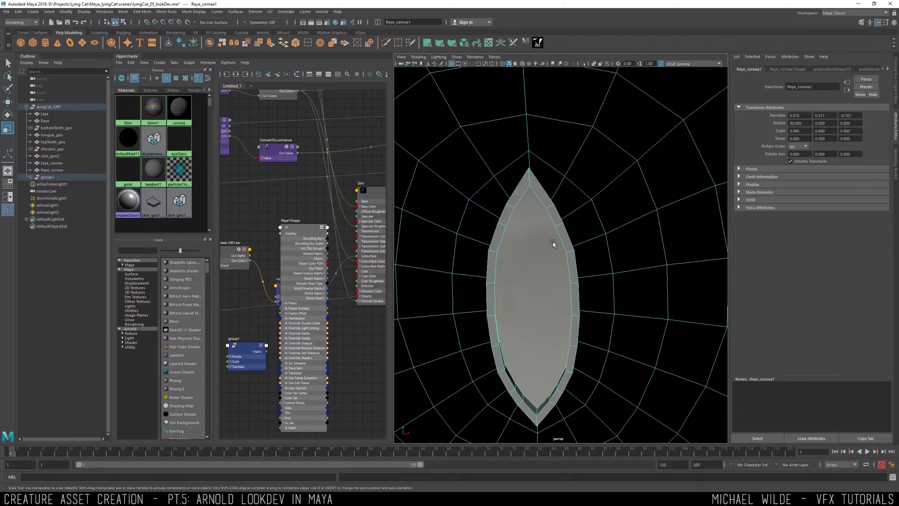
# Cut supporting edges around the pupil rim of Reye_cornea1 and smooth them with Edit Edge Flow
pyautogui.press('z')
pyautogui.press('z')
pyautogui.press('z')
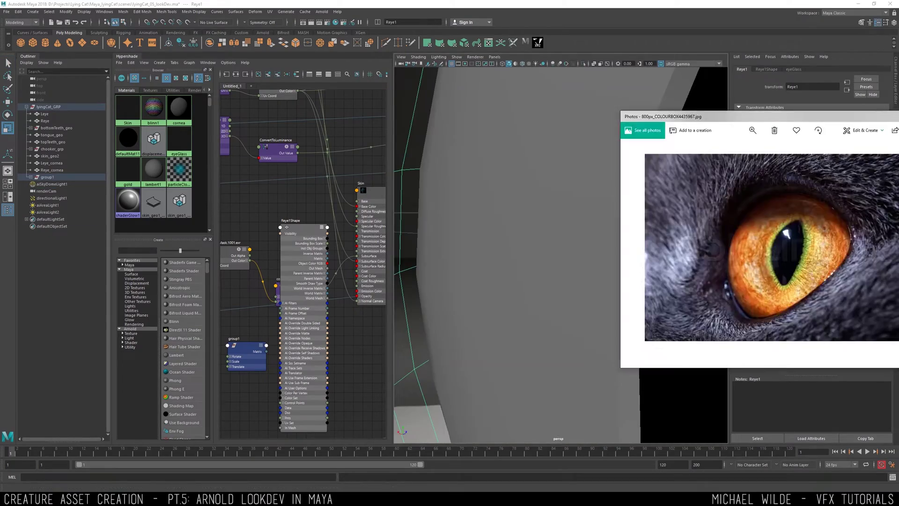
pyautogui.keyDown('shift'); pyautogui.moveTo(541, 252); pyautogui.dragTo(510, 257, button='right'); pyautogui.keyUp('shift')
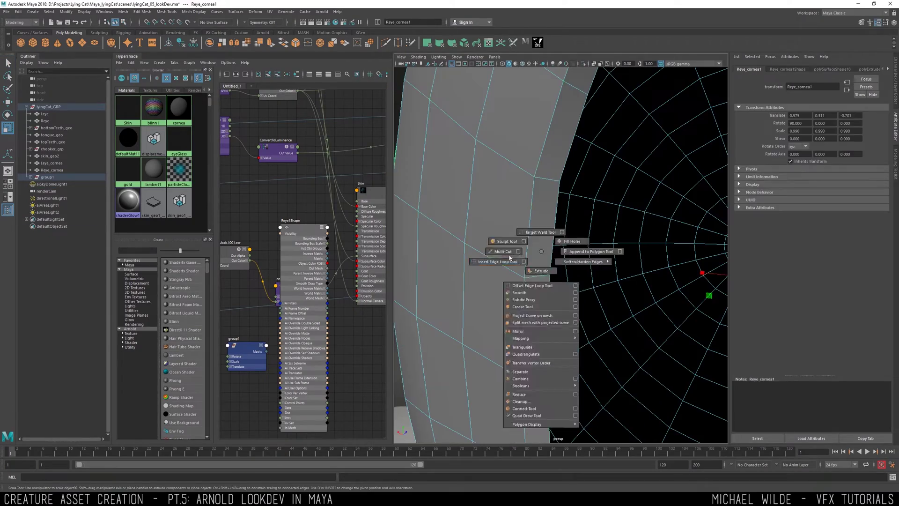
pyautogui.press('z')
pyautogui.press('z')
pyautogui.press('z')
pyautogui.press('z')
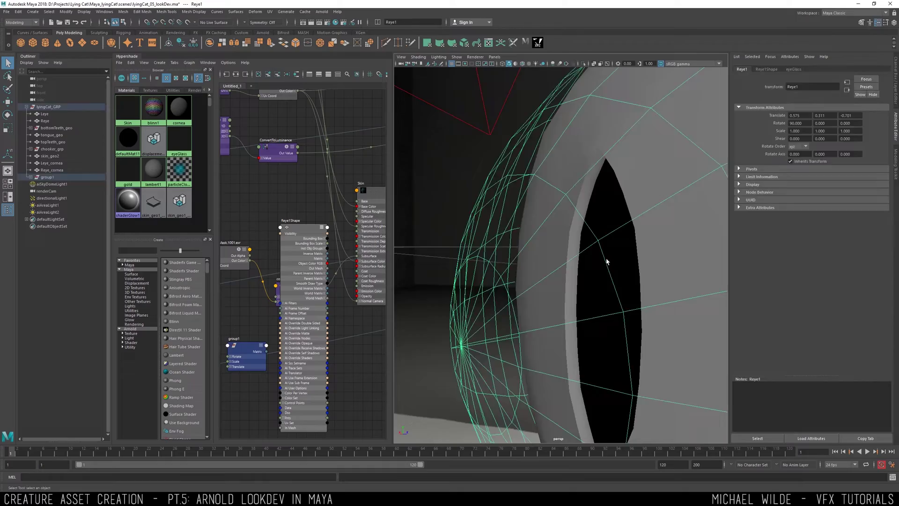
pyautogui.press('z')
pyautogui.press('z')
pyautogui.press('z')
pyautogui.press('z')
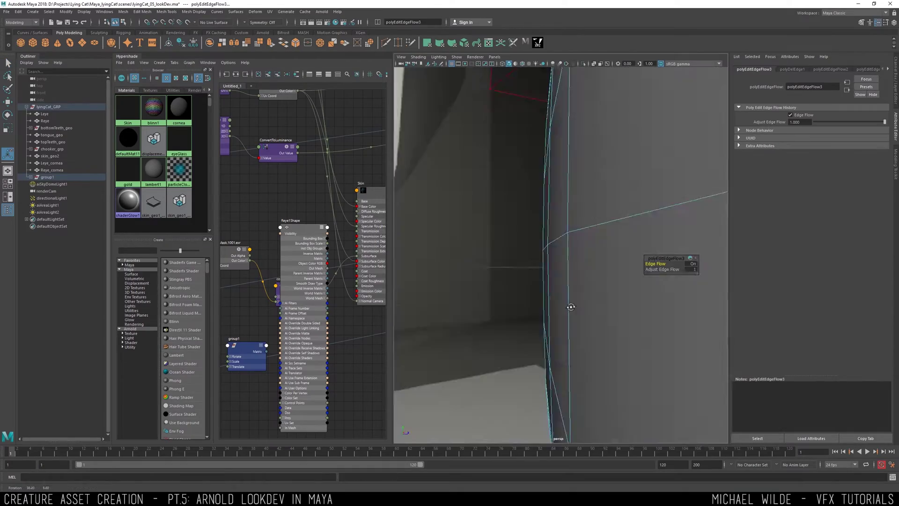
# Adjust the vertices around the pupil opening with soft selection to refine the slit, checking the eye from several angles
pyautogui.press('z')
pyautogui.press('z')
pyautogui.press('z')
pyautogui.press('z')
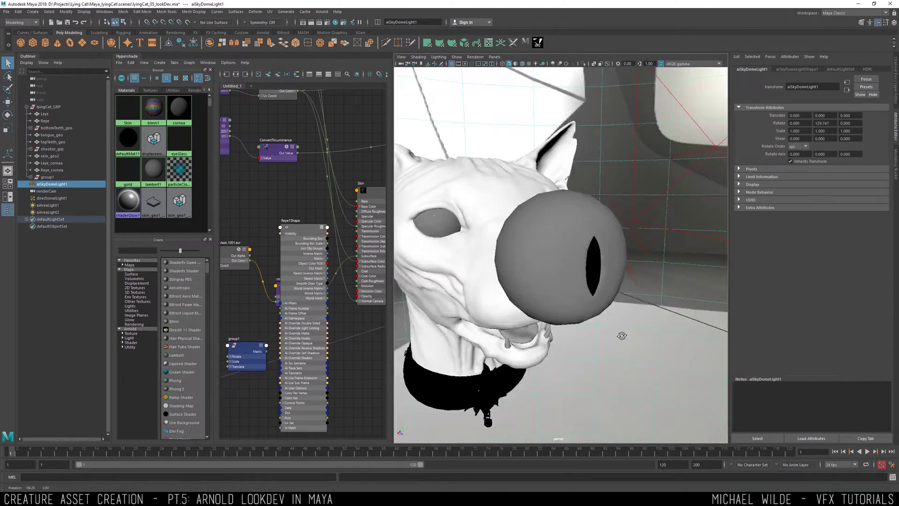
pyautogui.press('z')
pyautogui.press('z')
pyautogui.press('z')
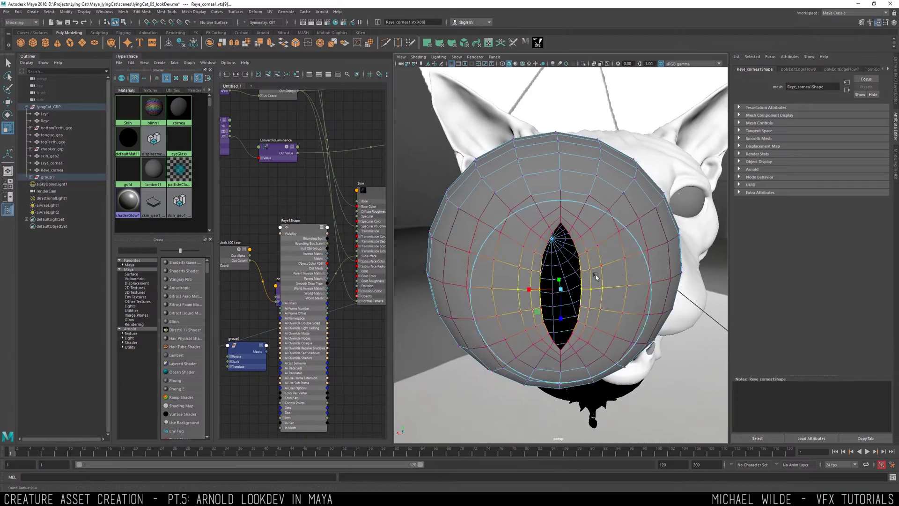
pyautogui.press('z')
pyautogui.press('z')
pyautogui.press('z')
pyautogui.press('z')
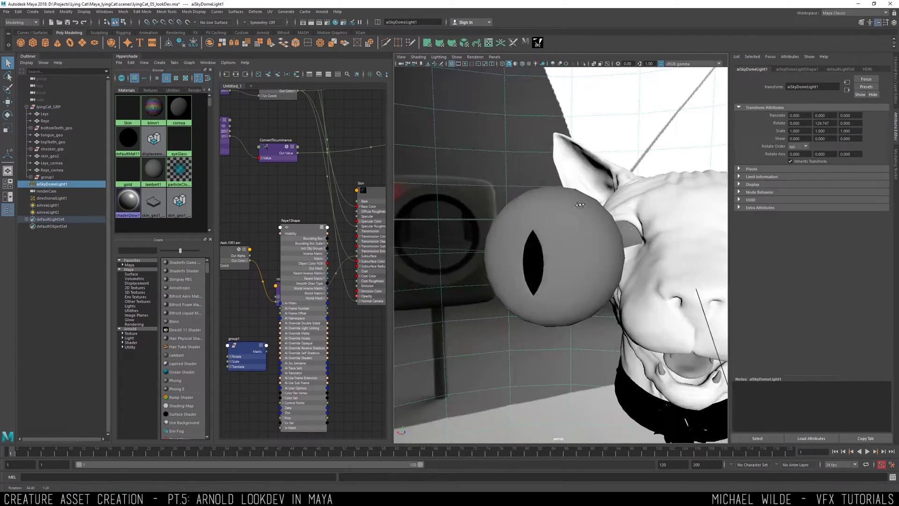
# Reposition the edges along the pupil rim of Reye_cornea1 to refine the rim's profile
pyautogui.press('z')
pyautogui.press('z')
pyautogui.press('z')
pyautogui.press('z')
pyautogui.press('z')
pyautogui.press('z')
pyautogui.press('z')
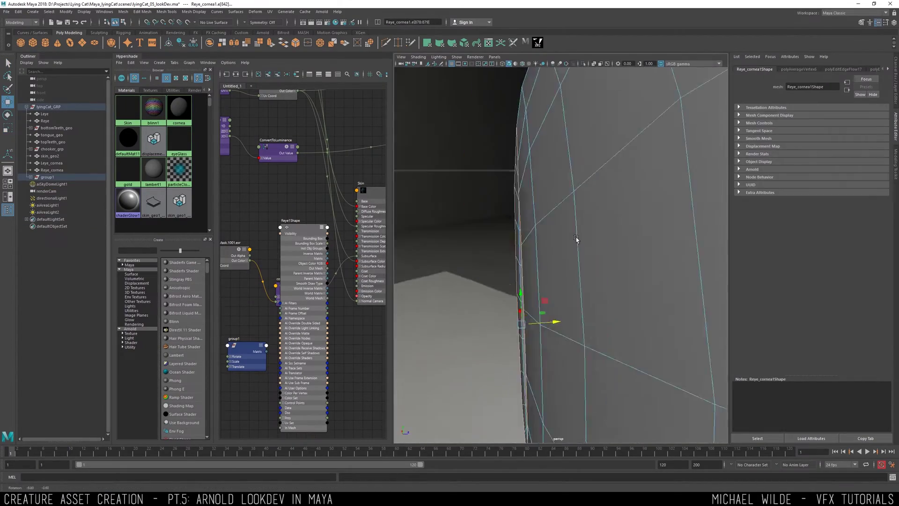
pyautogui.press('z')
pyautogui.press('z')
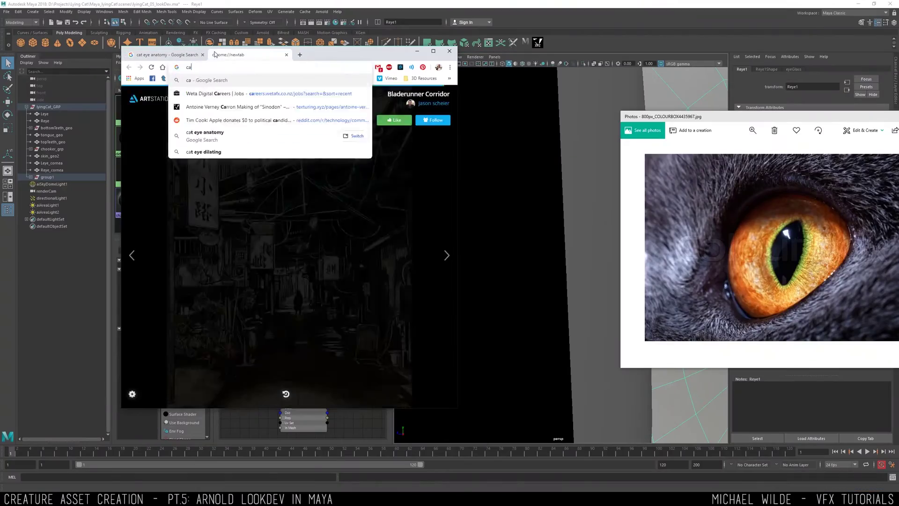
# Switch to the web browser and look through Google Images results for "cat eye side" to study the pupil in profile
pyautogui.click(205, 120)
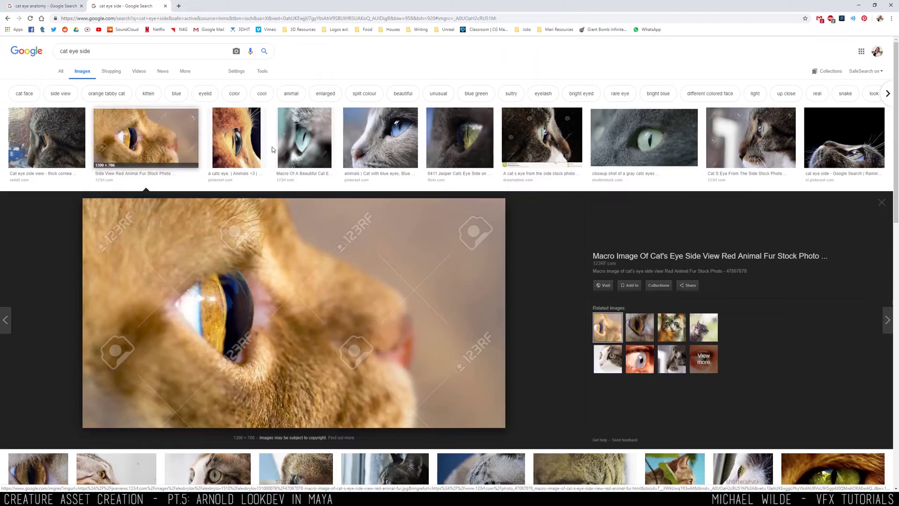
pyautogui.scroll(-3, 273, 149)
pyautogui.scroll(-8, 459, 226)
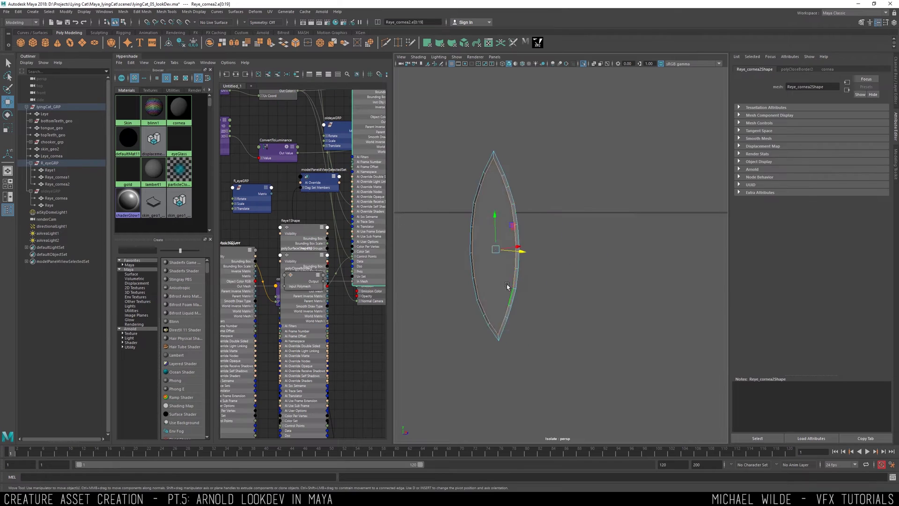
# Undo the last edits on Reye_cornea2 and cut an edge across its slit-shaped face with Multi-Cut
pyautogui.hotkey('ctrl', 'z')
pyautogui.hotkey('ctrl', 'z')
pyautogui.hotkey('ctrl', 'z')
pyautogui.keyDown('shift'); pyautogui.moveTo(578, 200); pyautogui.dragTo(523, 203, button='right'); pyautogui.keyUp('shift')
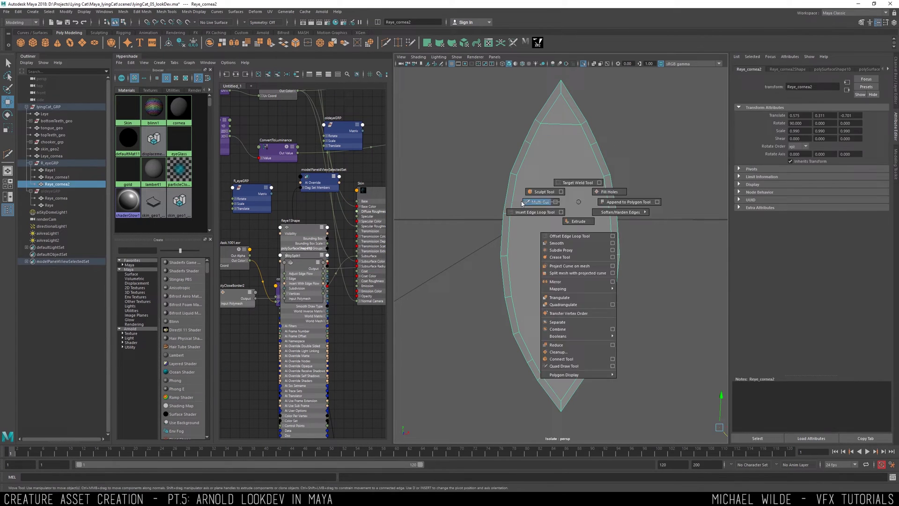
pyautogui.click(541, 376)
pyautogui.click(580, 374)
pyautogui.press('Return')
pyautogui.press('Delete')
# Bridge the opposite rim edges of Reye_cornea2 with faces across the slit and even out the new edges
pyautogui.click(586, 135)
pyautogui.press('F8')
pyautogui.press('q')
pyautogui.keyDown('shift'); pyautogui.moveTo(572, 131); pyautogui.dragTo(528, 146, button='right'); pyautogui.keyUp('shift')
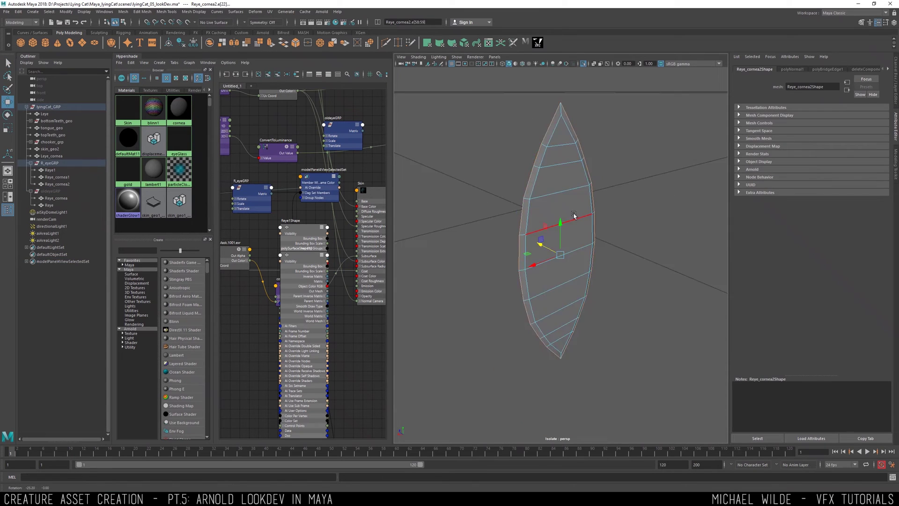
pyautogui.press('q')
pyautogui.click(575, 146)
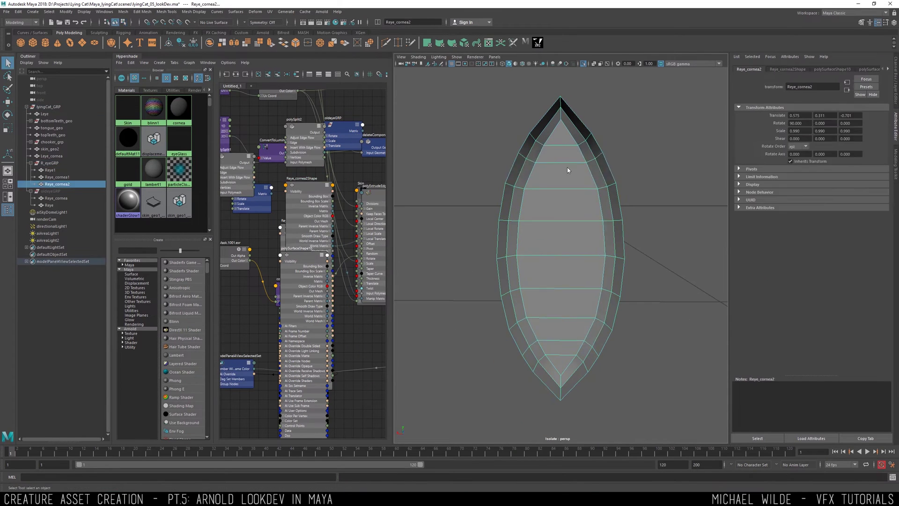
pyautogui.keyDown('shift'); pyautogui.rightClick(538, 260); pyautogui.keyUp('shift')
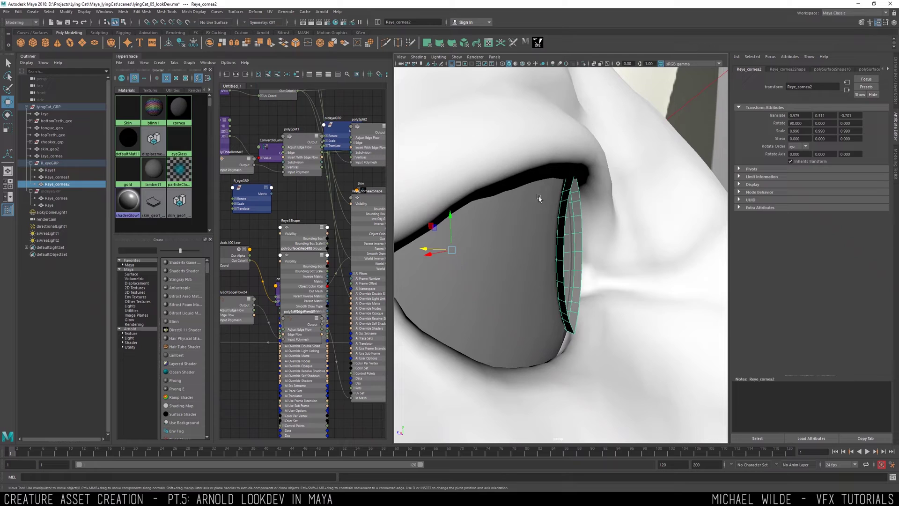
# Rename Reye_cornea2 as rEye_pupil and assign it a new aiStandardSurface material
pyautogui.doubleClick(71, 183)
pyautogui.write('pupiu')
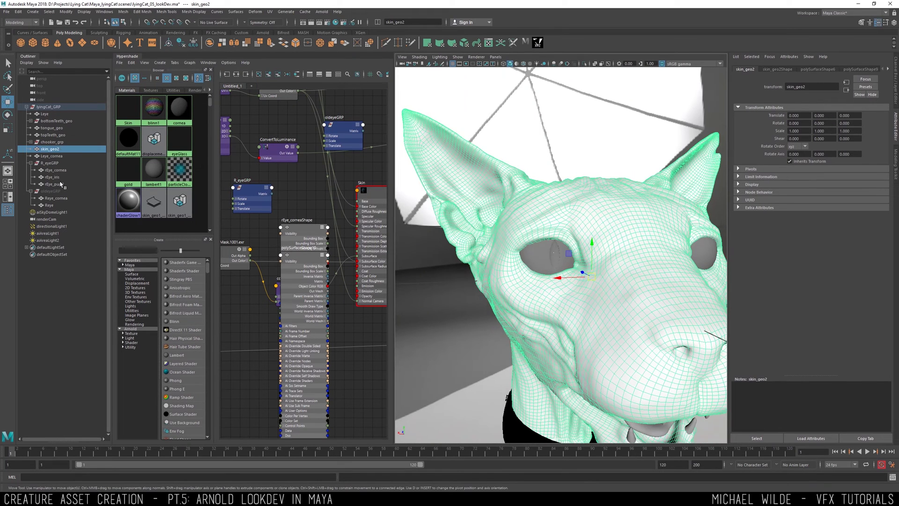
pyautogui.click(179, 110)
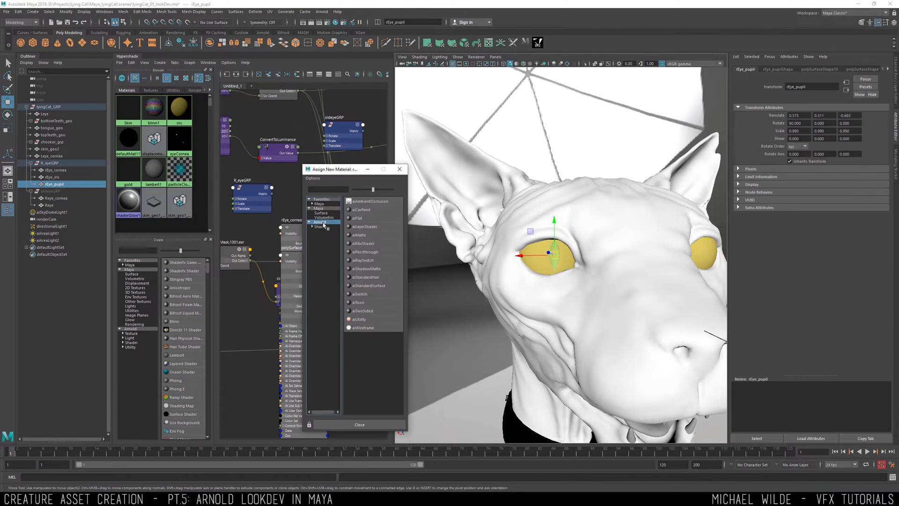
pyautogui.click(365, 196)
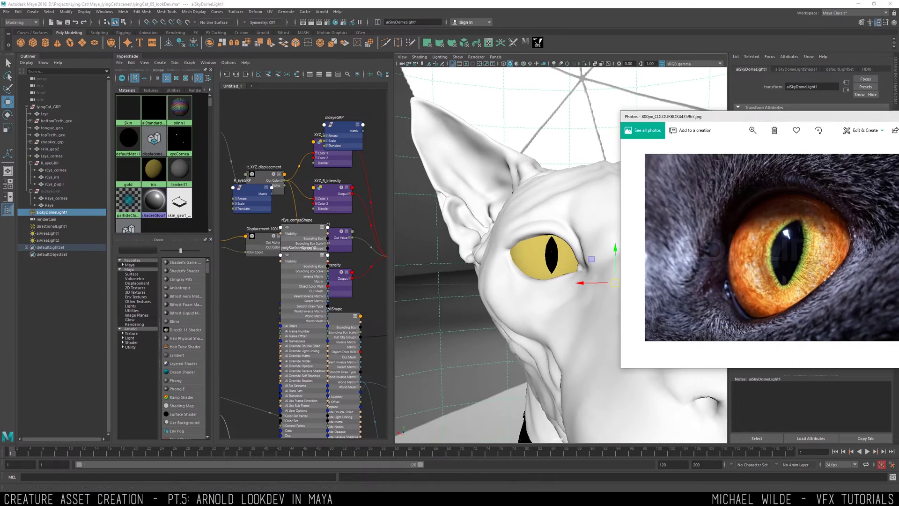
# Examine the right eye's cornea, iris and pupil in the Arnold render from the front and in profile
pyautogui.click(52, 162)
pyautogui.keyDown('alt'); pyautogui.moveTo(497, 140); pyautogui.dragTo(542, 116); pyautogui.keyUp('alt')
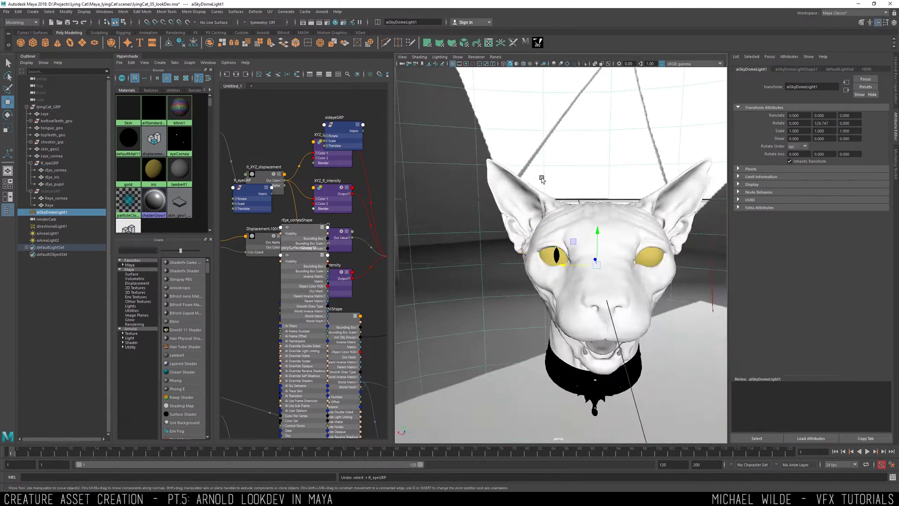
pyautogui.click(50, 163)
pyautogui.press('r')
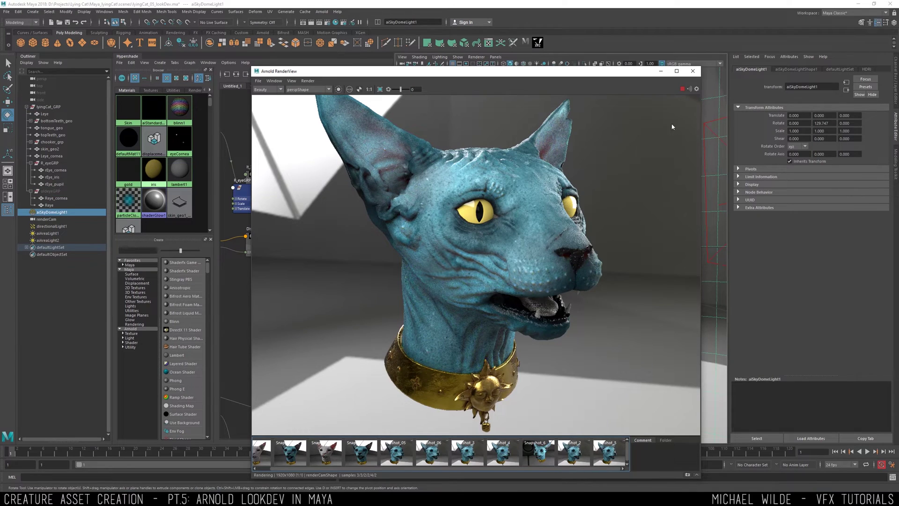
pyautogui.click(298, 96)
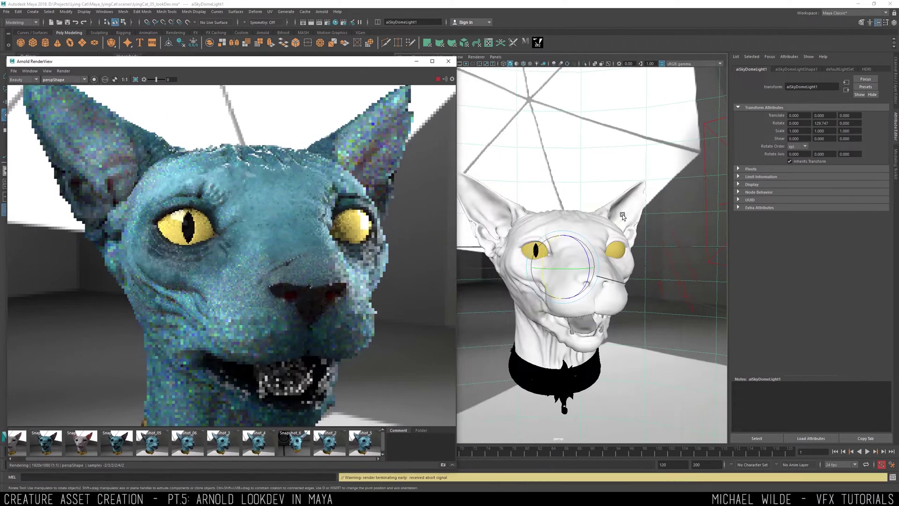
pyautogui.keyDown('alt'); pyautogui.moveTo(622, 214); pyautogui.dragTo(558, 240); pyautogui.keyUp('alt')
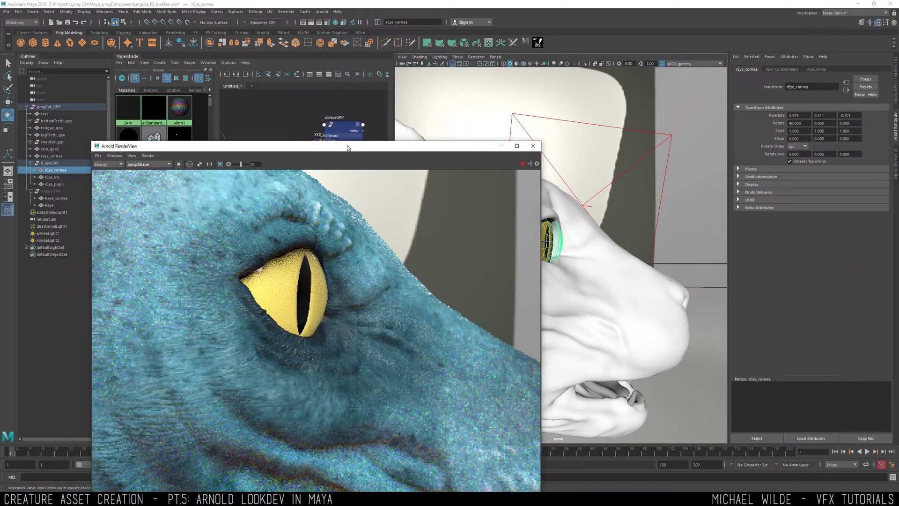
pyautogui.moveTo(347, 145); pyautogui.dragTo(301, 213)
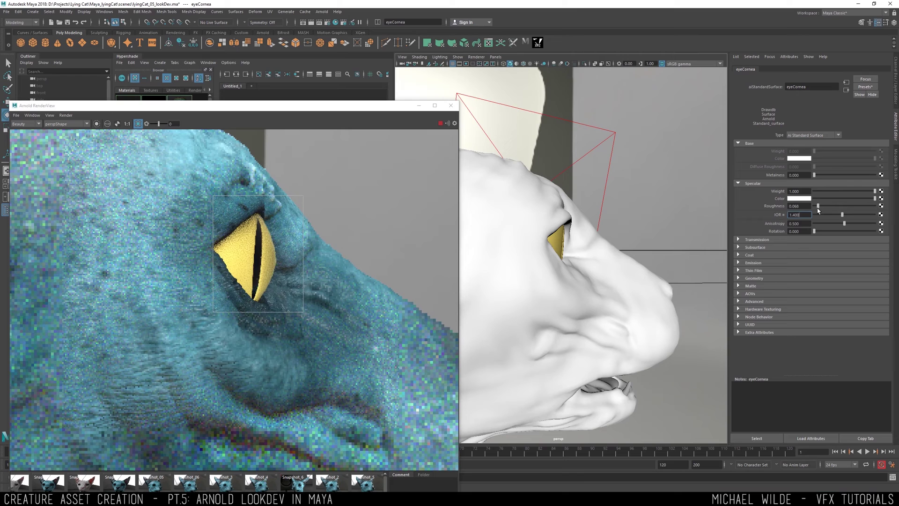
pyautogui.hotkey('ctrl', 'z')
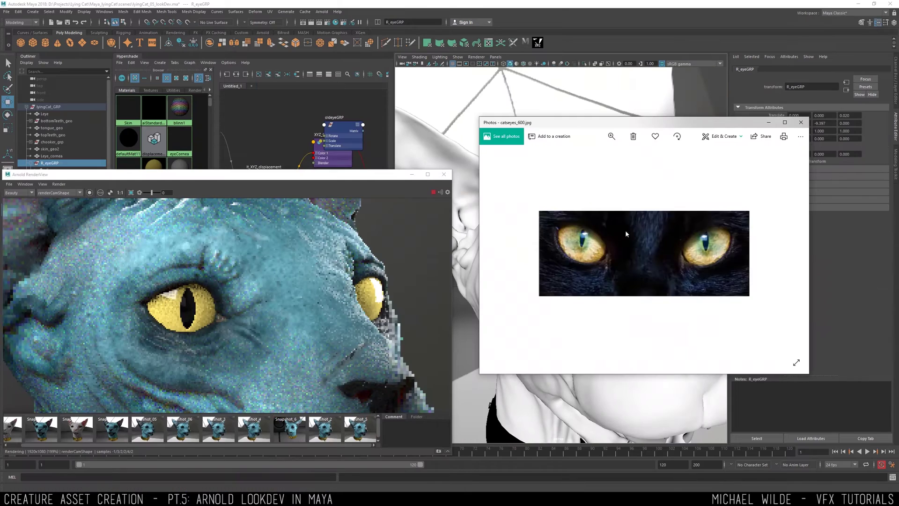
# Browse the cat-eye reference photos to compare the iris, slit pupil and highlights with the rendered eye
pyautogui.press('Right')
pyautogui.press('Right')
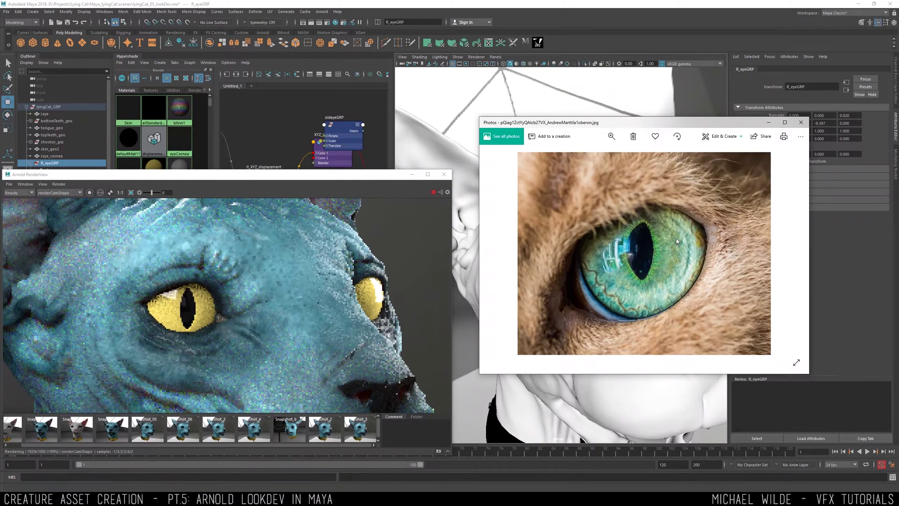
pyautogui.press('Left')
pyautogui.press('Left')
pyautogui.press('Left')
pyautogui.press('Right')
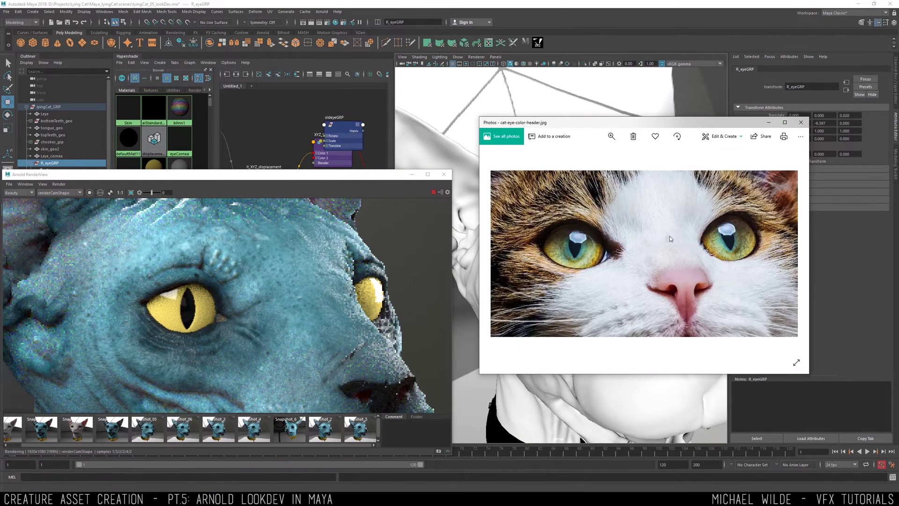
pyautogui.press('Right')
pyautogui.press('Right')
pyautogui.hotkey('alt', 'Tab')
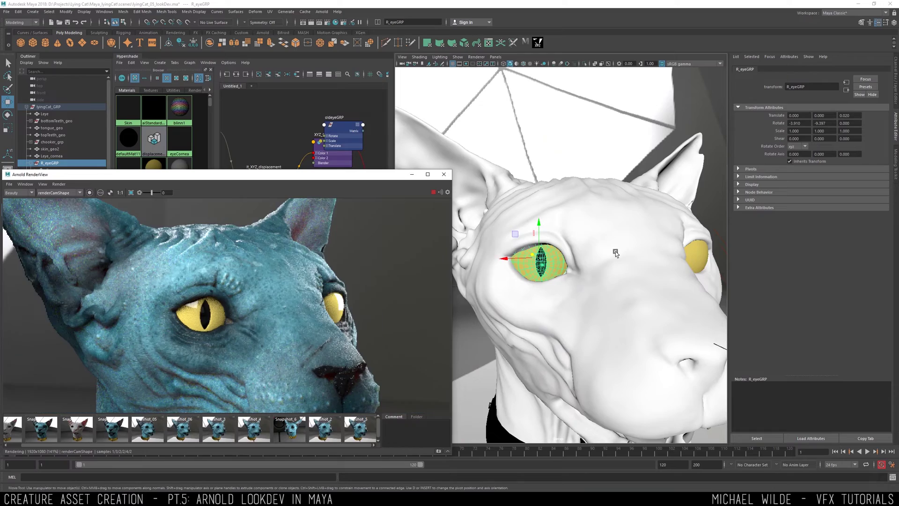
# Move R_eyeGRP in depth within the eye socket to a Translate Z of 0, checking its fit against the eyelids
pyautogui.keyDown('alt'); pyautogui.moveTo(615, 251); pyautogui.dragTo(513, 261); pyautogui.keyUp('alt')
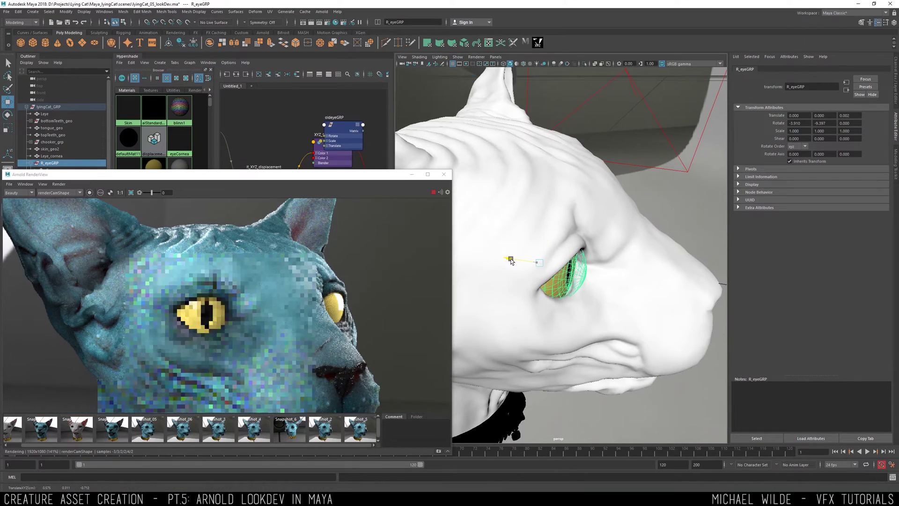
pyautogui.hotkey('ctrl', 'z')
pyautogui.keyDown('alt'); pyautogui.moveTo(625, 271); pyautogui.dragTo(631, 289); pyautogui.keyUp('alt')
pyautogui.press('f')
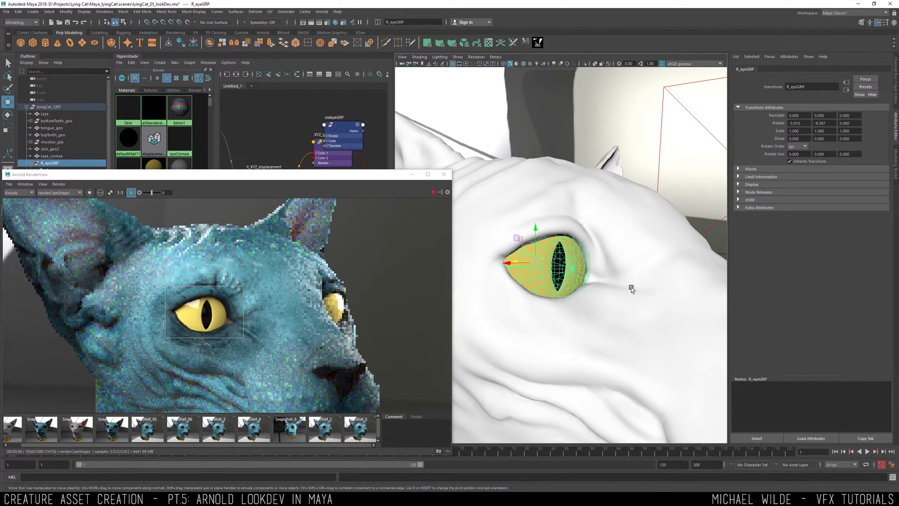
pyautogui.keyDown('alt'); pyautogui.moveTo(585, 262); pyautogui.dragTo(598, 255); pyautogui.keyUp('alt')
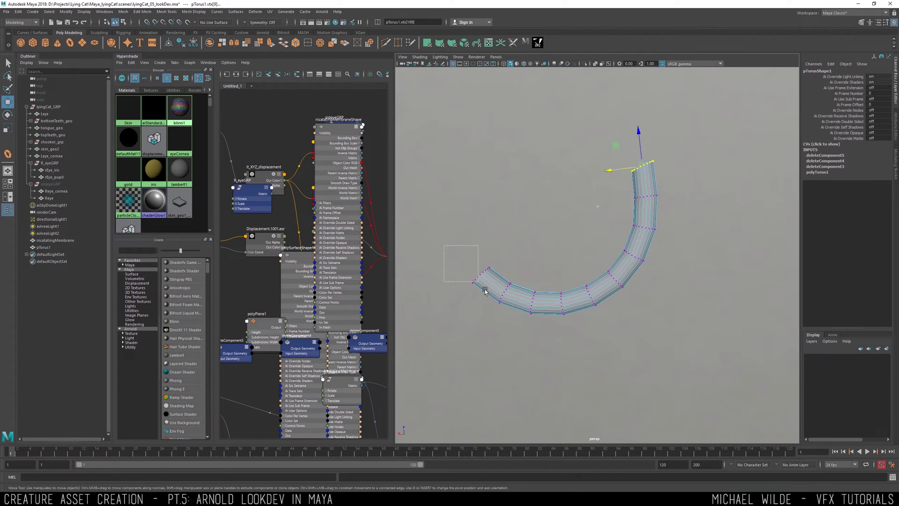
# Select the vertices at the open end of the curved pTorus1 strip
pyautogui.moveTo(484, 292); pyautogui.dragTo(485, 291)
pyautogui.moveTo(457, 243); pyautogui.dragTo(502, 312)
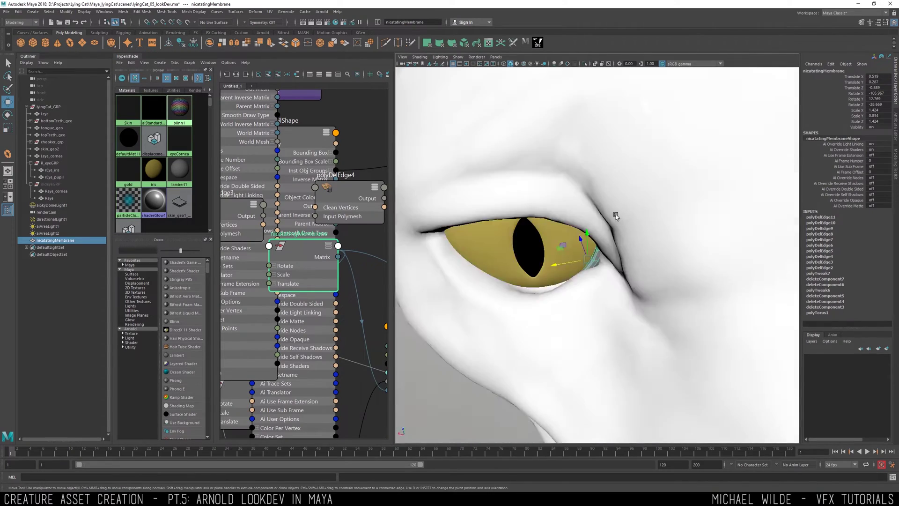
# Select the iris and pupil meshes of the right eye inside R_eyeGRP
pyautogui.click(49, 163)
pyautogui.click(53, 177)
pyautogui.click(50, 184)
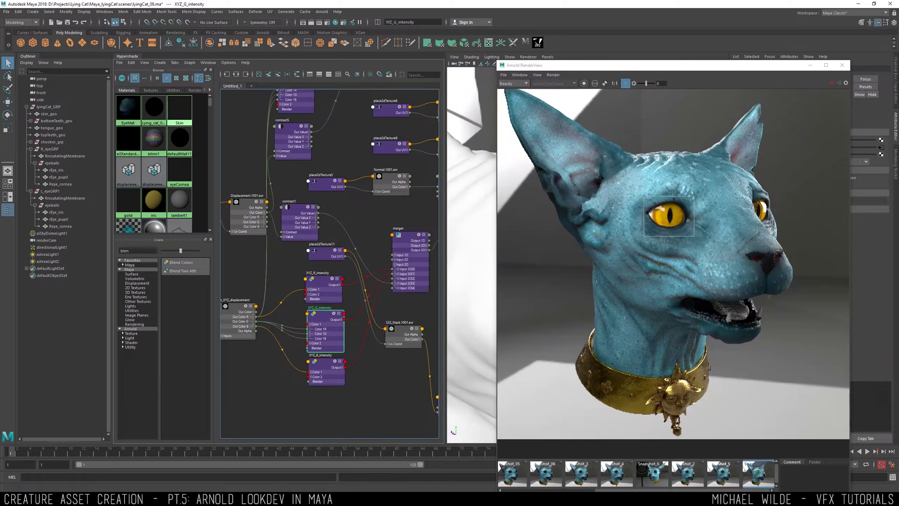
# Examine the skin's displacement network from the bump and displacement files through the contrast and XYZ intensity nodes to merger
pyautogui.keyDown('alt'); pyautogui.moveTo(262, 328); pyautogui.dragTo(339, 339, button='middle'); pyautogui.keyUp('alt')
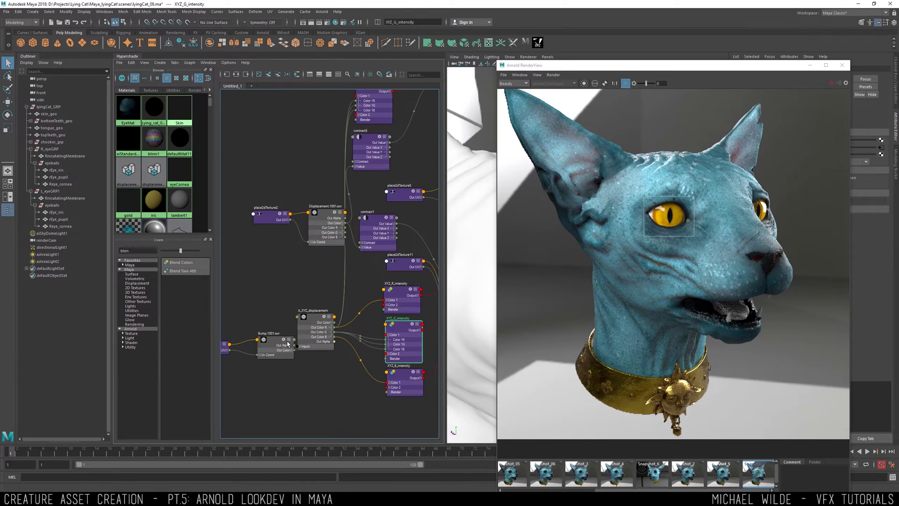
pyautogui.click(269, 345)
pyautogui.keyDown('alt'); pyautogui.moveTo(270, 346); pyautogui.dragTo(332, 333, button='middle'); pyautogui.keyUp('alt')
pyautogui.keyDown('alt'); pyautogui.moveTo(381, 213); pyautogui.dragTo(303, 228, button='middle'); pyautogui.keyUp('alt')
pyautogui.click(303, 228)
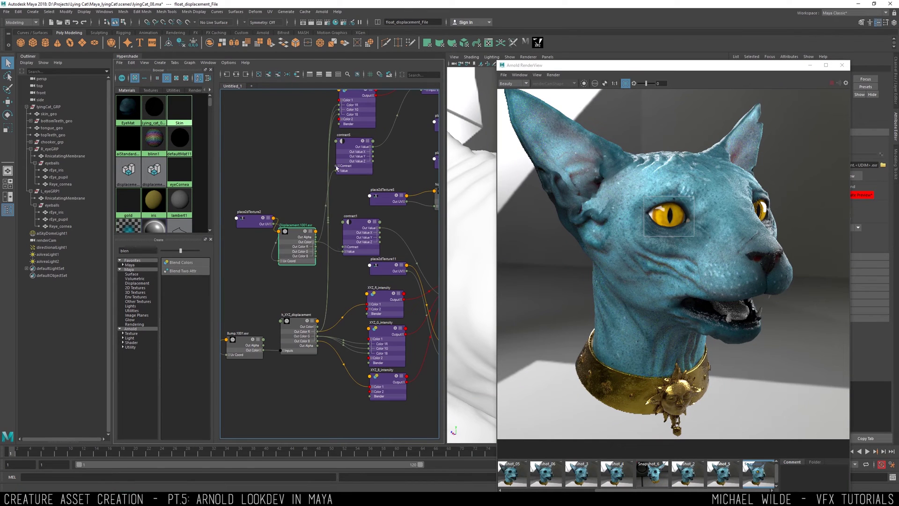
pyautogui.click(345, 252)
pyautogui.keyDown('alt'); pyautogui.moveTo(426, 262); pyautogui.dragTo(358, 300, button='middle'); pyautogui.keyUp('alt')
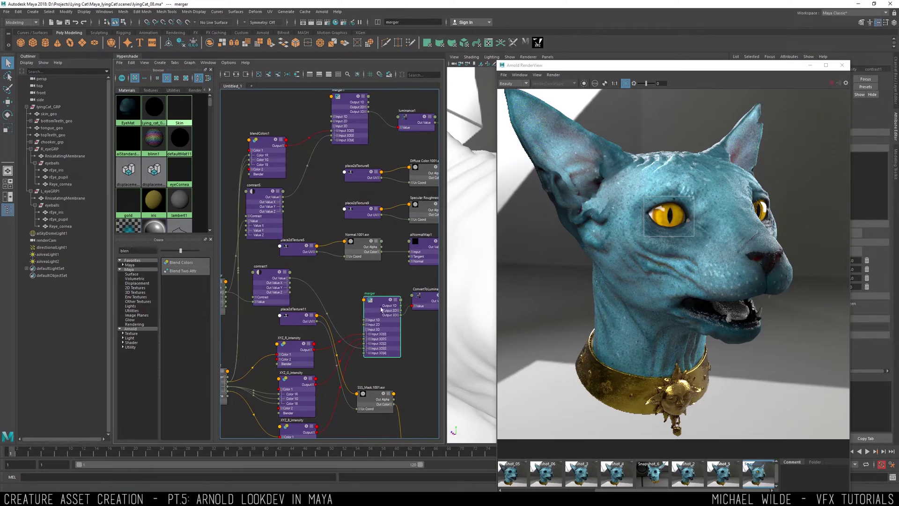
pyautogui.keyDown('alt'); pyautogui.moveTo(381, 309); pyautogui.dragTo(337, 325, button='middle'); pyautogui.keyUp('alt')
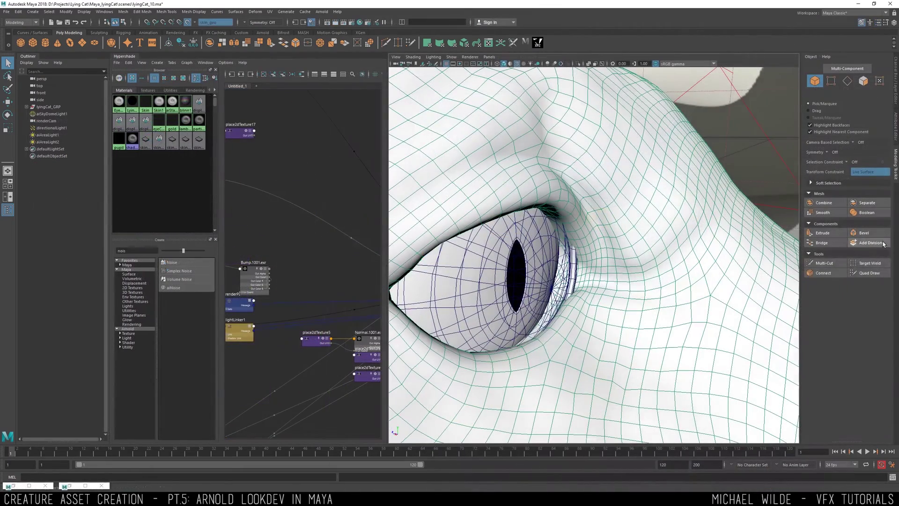
# Start a Quad Draw strip on the live skin surface along the eyelid's inner rim at the eye corner
pyautogui.click(872, 277)
pyautogui.moveTo(608, 263)
pyautogui.keyDown('alt'); pyautogui.mouseDown()
pyautogui.moveTo(581, 281)
pyautogui.moveTo(570, 261)
pyautogui.moveTo(596, 237)
pyautogui.moveTo(624, 161)
pyautogui.moveTo(644, 207)
pyautogui.mouseUp(); pyautogui.keyUp('alt')
pyautogui.click(576, 281)
pyautogui.keyDown('shift'); pyautogui.click(568, 276); pyautogui.keyUp('shift')
pyautogui.click(611, 191)
pyautogui.click(600, 188)
pyautogui.keyDown('alt'); pyautogui.moveTo(644, 206); pyautogui.dragTo(660, 211, button='right'); pyautogui.keyUp('alt')
pyautogui.keyDown('shift'); pyautogui.click(603, 174); pyautogui.keyUp('shift')
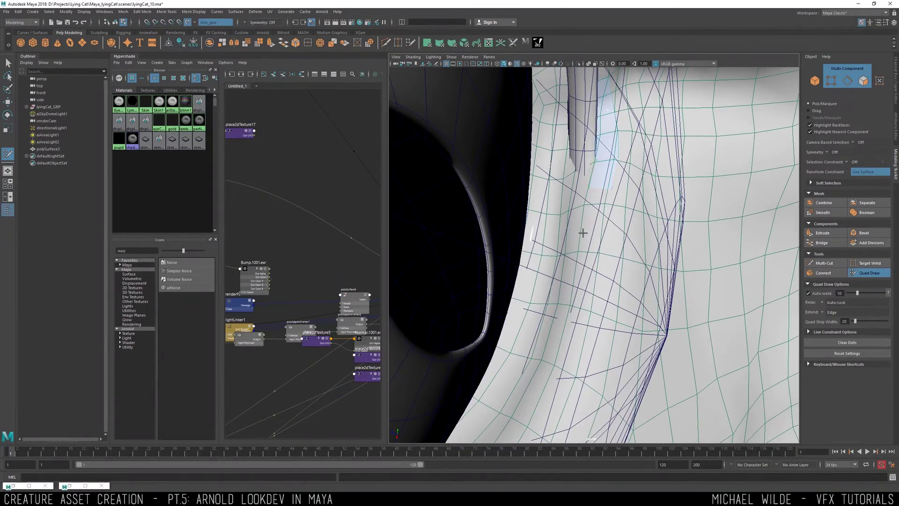
# Continue the Quad Draw strip along the lower and upper eyelid rims around the eye
pyautogui.click(596, 339)
pyautogui.keyDown('shift'); pyautogui.click(581, 318); pyautogui.keyUp('shift')
pyautogui.moveTo(582, 318)
pyautogui.keyDown('alt'); pyautogui.mouseDown()
pyautogui.moveTo(534, 198)
pyautogui.moveTo(598, 208)
pyautogui.mouseUp(); pyautogui.keyUp('alt')
pyautogui.keyDown('alt'); pyautogui.moveTo(607, 353); pyautogui.dragTo(554, 313); pyautogui.keyUp('alt')
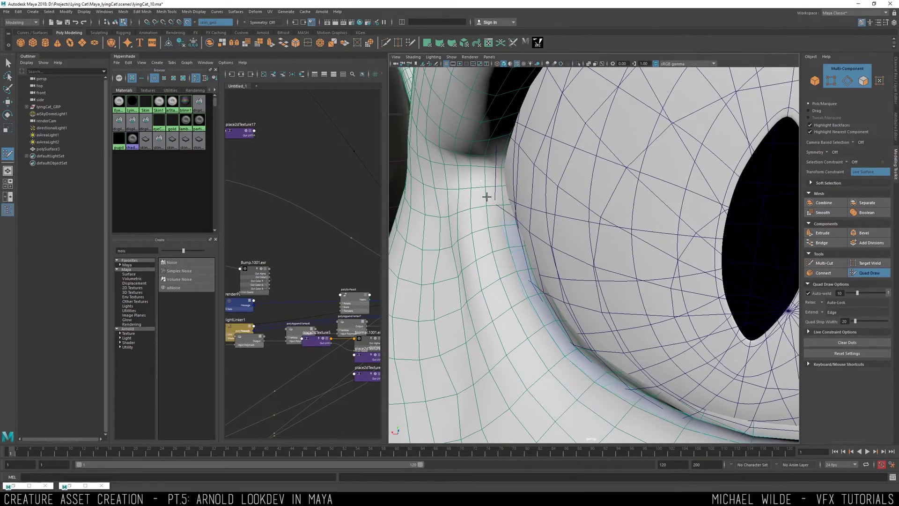
pyautogui.moveTo(487, 197)
pyautogui.keyDown('alt'); pyautogui.mouseDown()
pyautogui.moveTo(493, 187)
pyautogui.moveTo(550, 182)
pyautogui.moveTo(534, 198)
pyautogui.moveTo(570, 140)
pyautogui.moveTo(539, 178)
pyautogui.mouseUp(); pyautogui.keyUp('alt')
pyautogui.keyDown('shift'); pyautogui.click(534, 197); pyautogui.keyUp('shift')
pyautogui.keyDown('alt'); pyautogui.moveTo(613, 127); pyautogui.dragTo(576, 104); pyautogui.keyUp('alt')
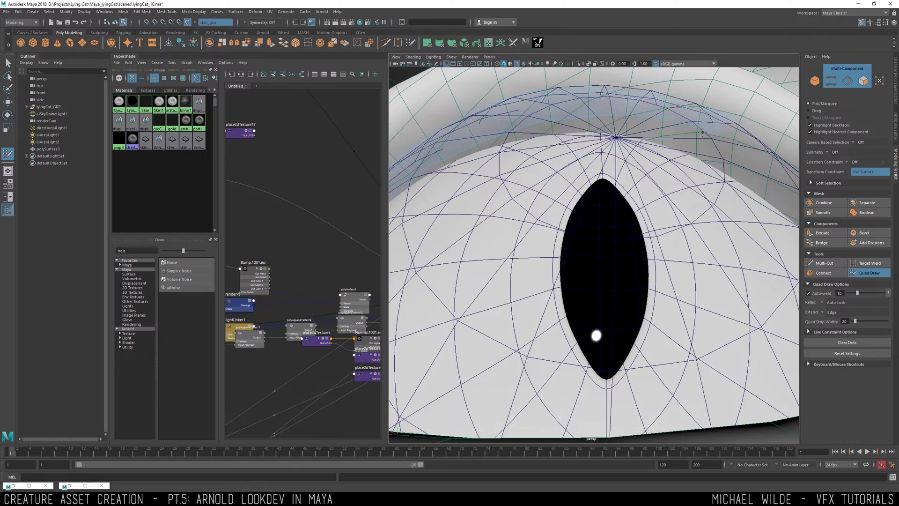
pyautogui.keyDown('alt'); pyautogui.moveTo(702, 133); pyautogui.dragTo(635, 272); pyautogui.keyUp('alt')
pyautogui.scroll(-6, 661, 323)
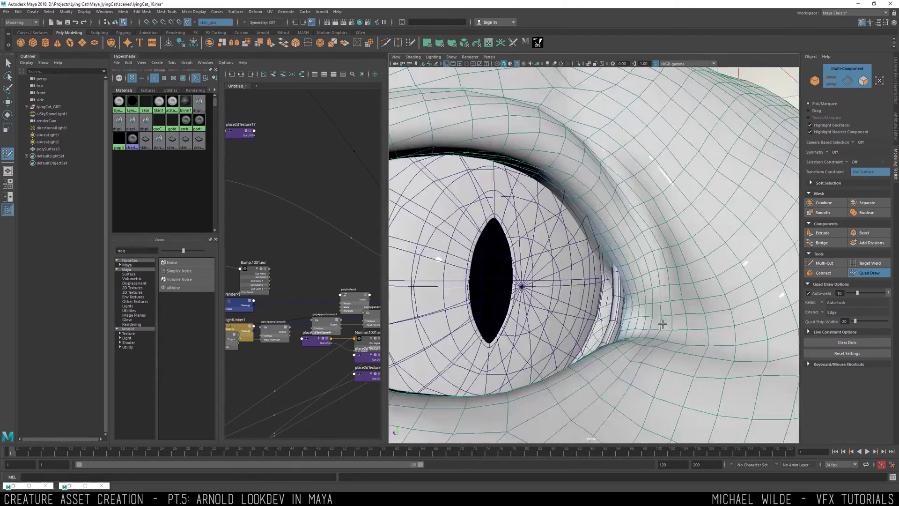
# Leave Quad Draw and extrude the faces of the eyelid rim strip polySurface3
pyautogui.press('w')
pyautogui.moveTo(591, 211)
pyautogui.keyDown('alt'); pyautogui.mouseDown()
pyautogui.moveTo(638, 221)
pyautogui.moveTo(664, 258)
pyautogui.mouseUp(); pyautogui.keyUp('alt')
pyautogui.scroll(-4, 654, 253)
pyautogui.scroll(5, 665, 258)
pyautogui.moveTo(702, 280); pyautogui.dragTo(705, 302, button='right')
pyautogui.keyDown('shift'); pyautogui.moveTo(705, 302); pyautogui.dragTo(687, 290, button='right'); pyautogui.keyUp('shift')
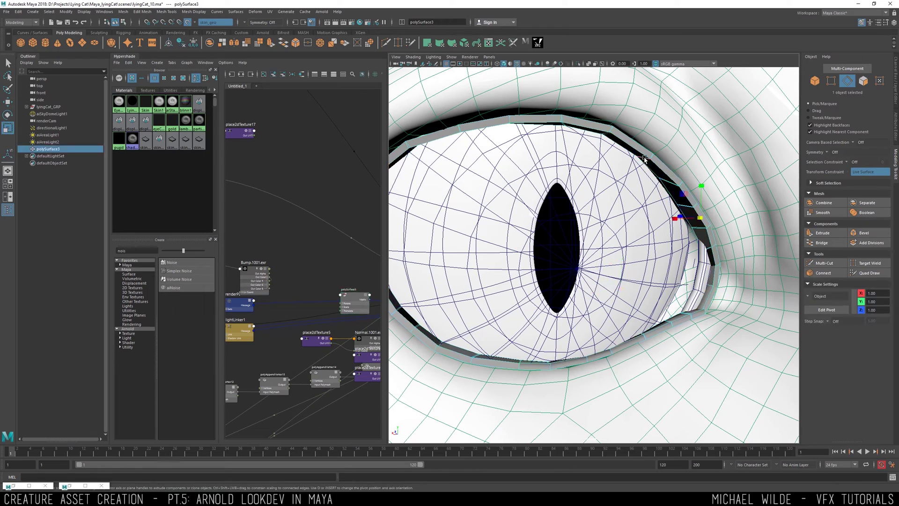
pyautogui.keyDown('shift'); pyautogui.moveTo(663, 167); pyautogui.dragTo(663, 196, button='right'); pyautogui.keyUp('shift')
pyautogui.moveTo(691, 290); pyautogui.dragTo(643, 283)
pyautogui.hotkey('ctrl', 'a')
pyautogui.hotkey('ctrl', 'a')
pyautogui.scroll(1, 639, 239)
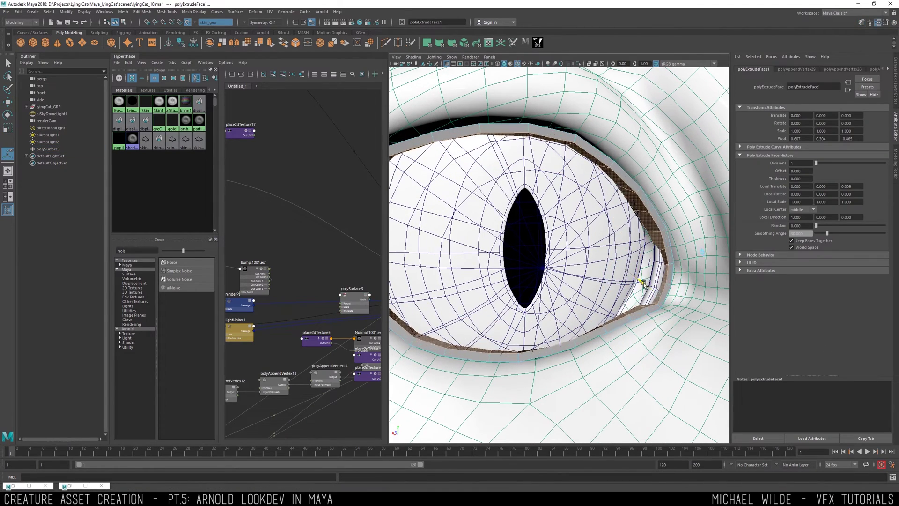
# Select edges on the extruded eyelid strip polySurface3, bridge them, and return to object selection to check the strip
pyautogui.press('q')
pyautogui.moveTo(489, 221); pyautogui.dragTo(508, 206, button='right')
pyautogui.press('r')
pyautogui.keyDown('alt'); pyautogui.moveTo(508, 206); pyautogui.dragTo(552, 209); pyautogui.keyUp('alt')
pyautogui.moveTo(601, 186); pyautogui.dragTo(604, 163, button='right')
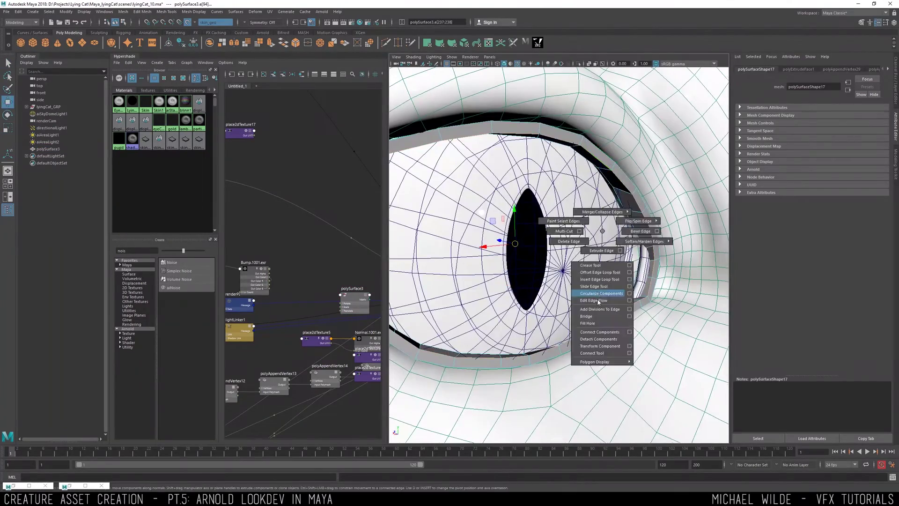
pyautogui.keyDown('shift'); pyautogui.moveTo(598, 302); pyautogui.dragTo(591, 316, button='right'); pyautogui.keyUp('shift')
pyautogui.keyDown('shift'); pyautogui.moveTo(642, 196); pyautogui.dragTo(637, 243, button='right'); pyautogui.keyUp('shift')
pyautogui.moveTo(603, 244)
pyautogui.keyDown('alt'); pyautogui.mouseDown()
pyautogui.moveTo(562, 251)
pyautogui.moveTo(599, 238)
pyautogui.mouseUp(); pyautogui.keyUp('alt')
pyautogui.press('q')
pyautogui.click(603, 233)
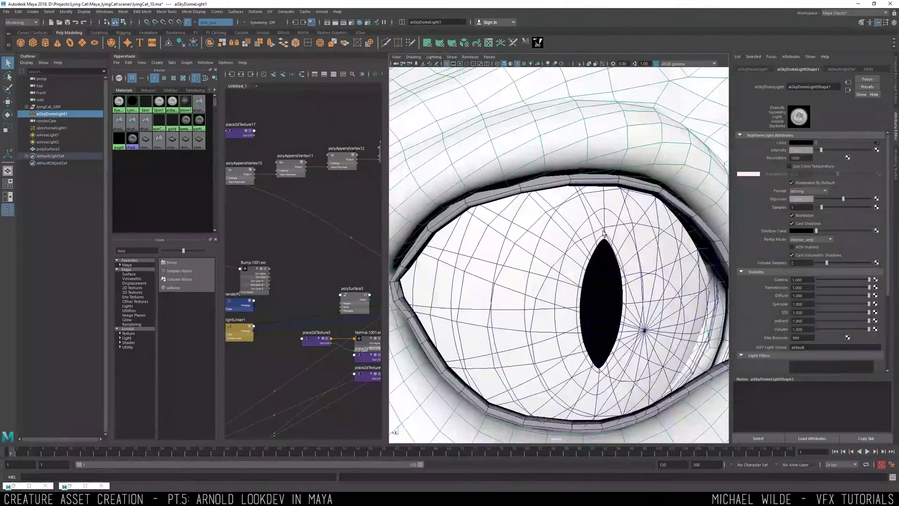
# Create a new aiStandardSurface material for the eyelid rim strip polySurface3
pyautogui.scroll(2, 602, 233)
pyautogui.click(48, 149)
pyautogui.press('Delete')
pyautogui.hotkey('shift', 'z')
pyautogui.hotkey('shift', 'z')
pyautogui.hotkey('shift', 'z')
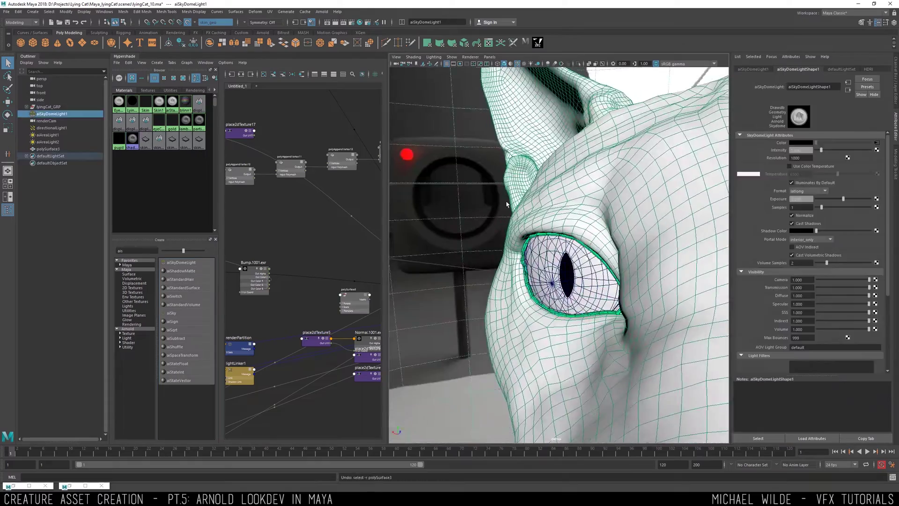
pyautogui.click(193, 273)
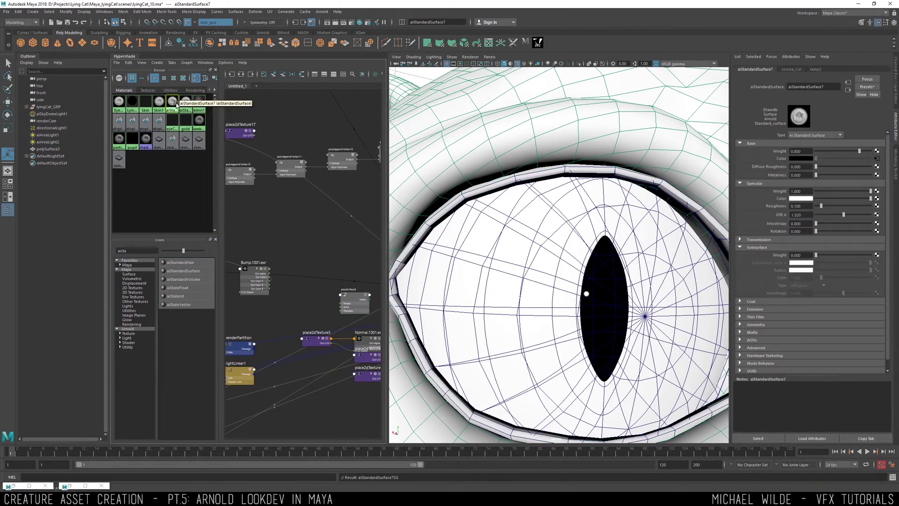
# Select the eyelid rim strip polySurface3 and delete its construction history
pyautogui.click(895, 164)
pyautogui.click(895, 81)
pyautogui.click(48, 149)
pyautogui.click(21, 12)
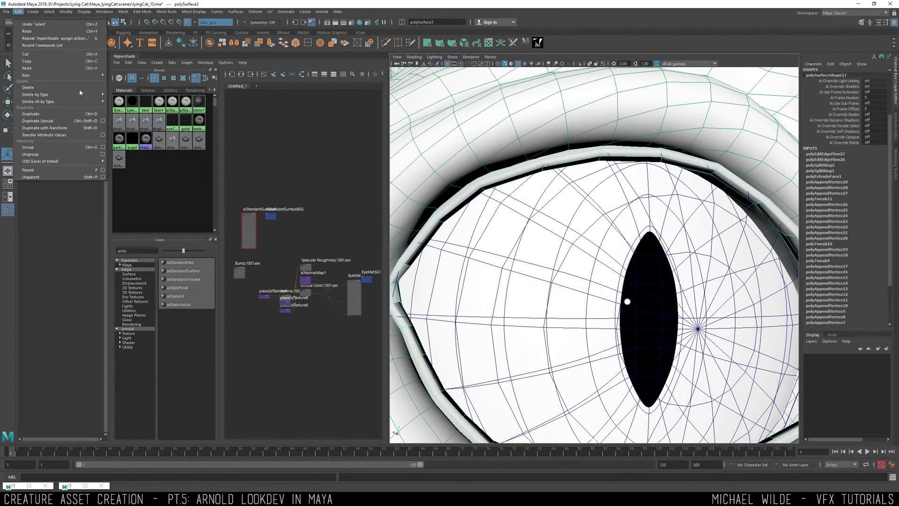
pyautogui.click(128, 93)
# Name the strip's material eyeWater and make it water-like with specular roughness 0.110, IOR 1.330 and transmission weight 1.000
pyautogui.click(895, 127)
pyautogui.click(787, 70)
pyautogui.click(794, 187)
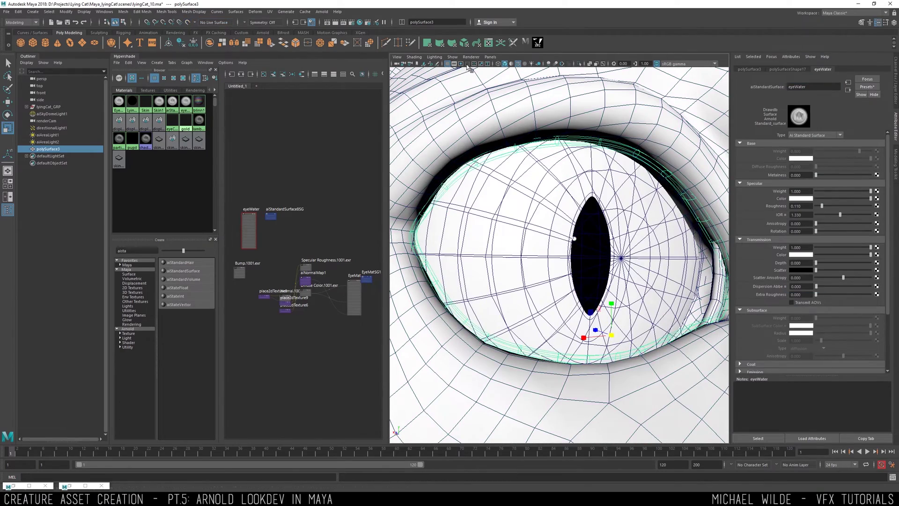
# Move the vertices of the eyelid strip polySurface3 so it sits snugly between the eyelid rim and the eyeball
pyautogui.press('w')
pyautogui.keyDown('alt'); pyautogui.moveTo(622, 161); pyautogui.dragTo(550, 163); pyautogui.keyUp('alt')
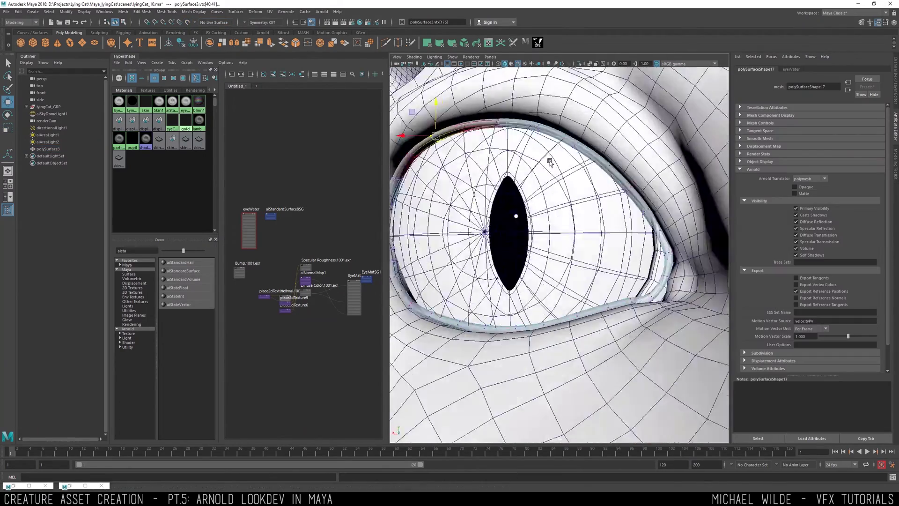
pyautogui.moveTo(562, 229); pyautogui.dragTo(564, 238)
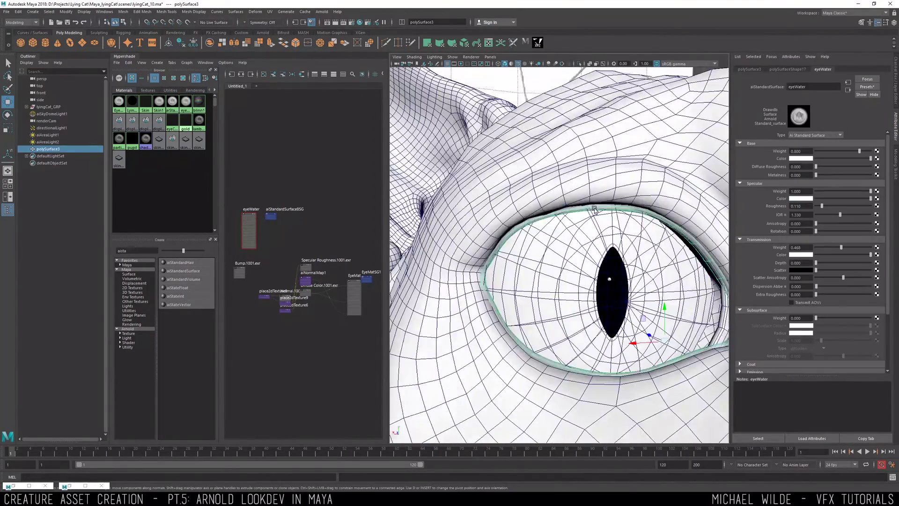
pyautogui.moveTo(248, 227); pyautogui.dragTo(283, 210)
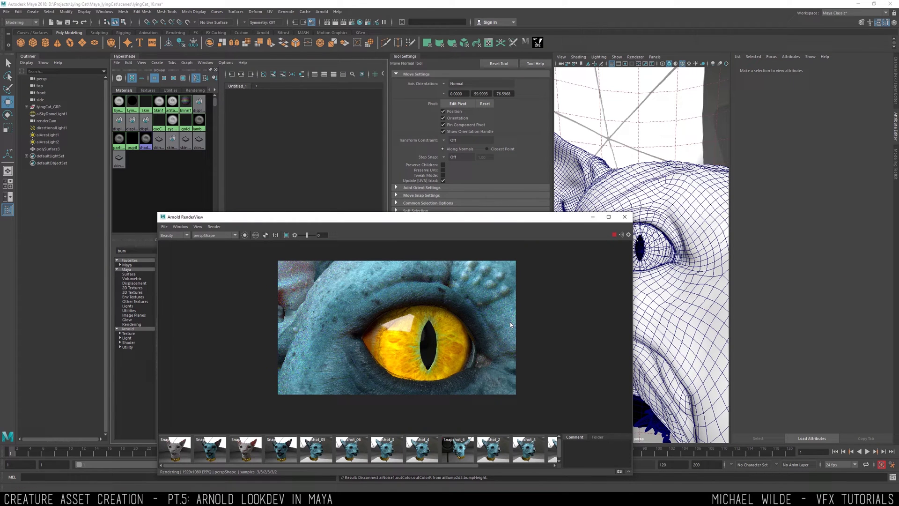
# Examine the eye and its wet eyelid rim up close in the Arnold render, keeping the render window clear of the node graph
pyautogui.scroll(2, 509, 321)
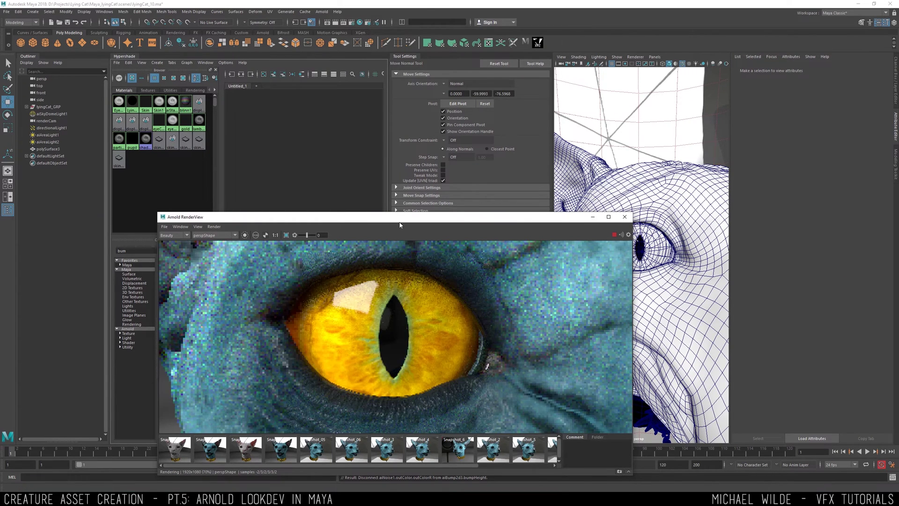
pyautogui.moveTo(376, 219); pyautogui.dragTo(609, 205)
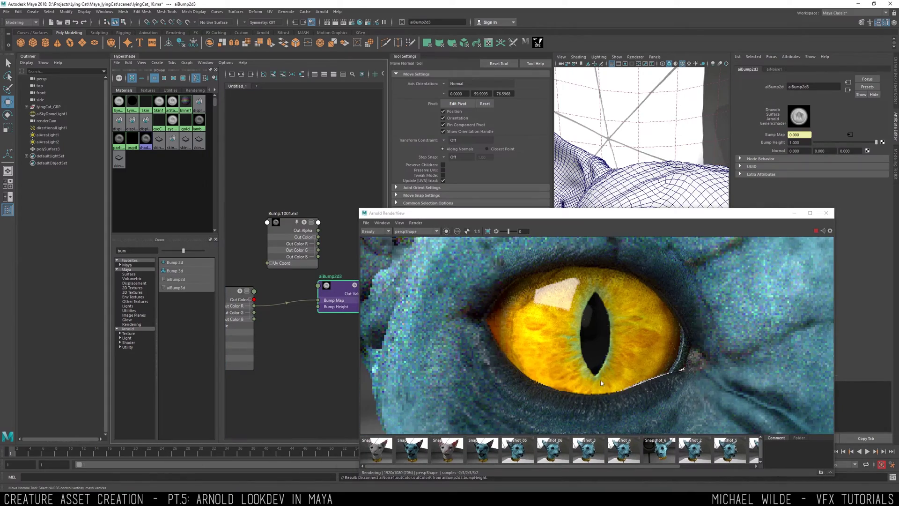
pyautogui.moveTo(773, 214); pyautogui.dragTo(693, 212)
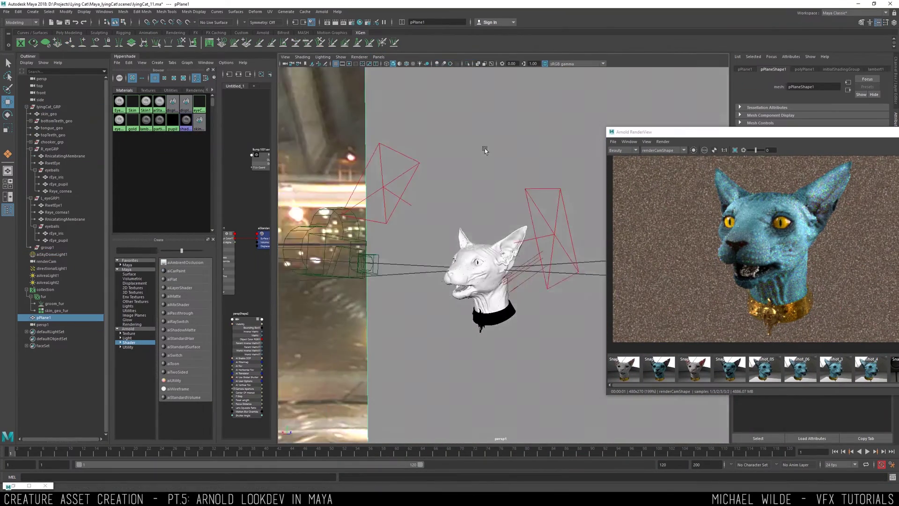
# Assign a new aiStandardSurface to the backdrop plane pPlane1, with base weight 0.012 and specular roughness 1.000
pyautogui.moveTo(493, 155); pyautogui.dragTo(514, 350, button='right')
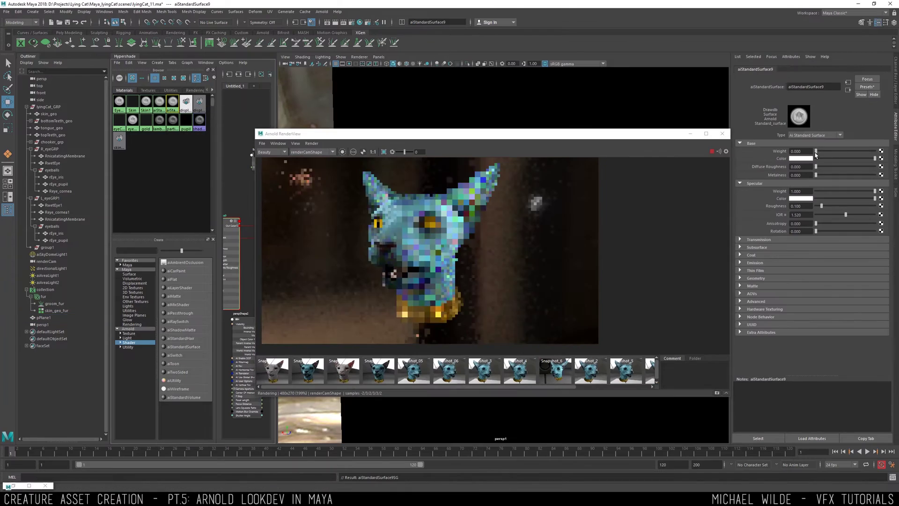
pyautogui.moveTo(815, 154); pyautogui.dragTo(817, 153)
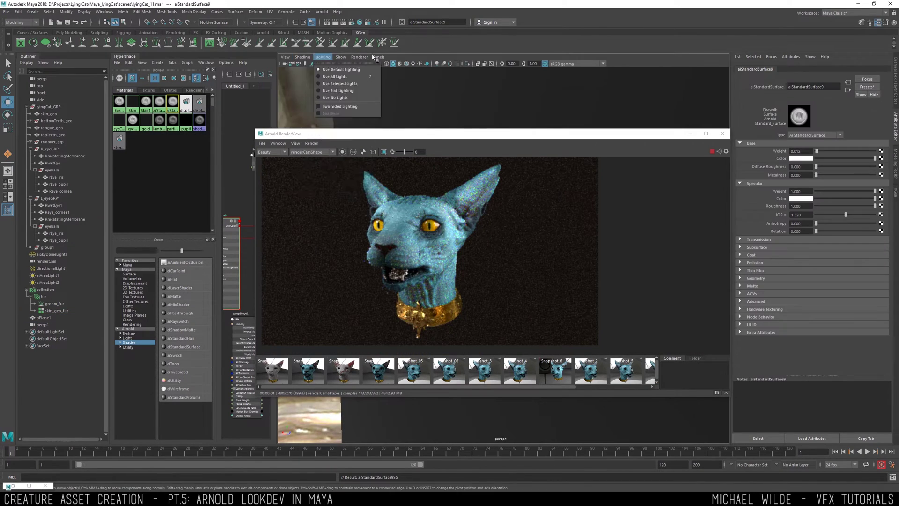
# Select the render camera renderCam and check its framing of the cat head
pyautogui.click(285, 57)
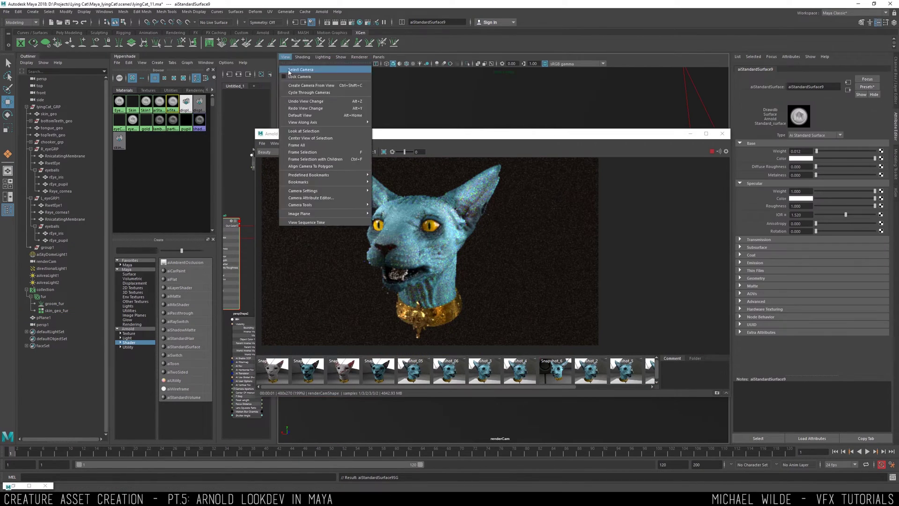
pyautogui.click(300, 66)
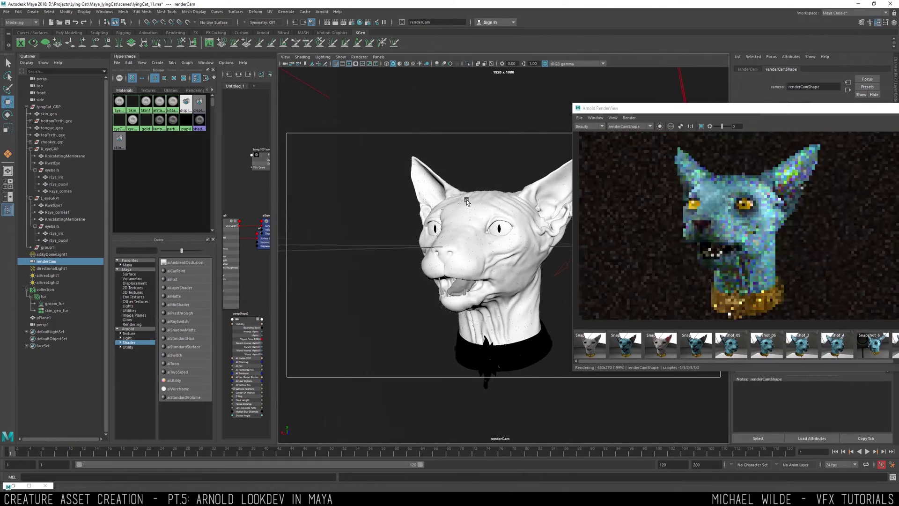
pyautogui.moveTo(571, 193); pyautogui.dragTo(549, 187)
# Move, rotate and scale the area light aiAreaLight2 so it lights the cat head from behind and to the side
pyautogui.click(450, 71)
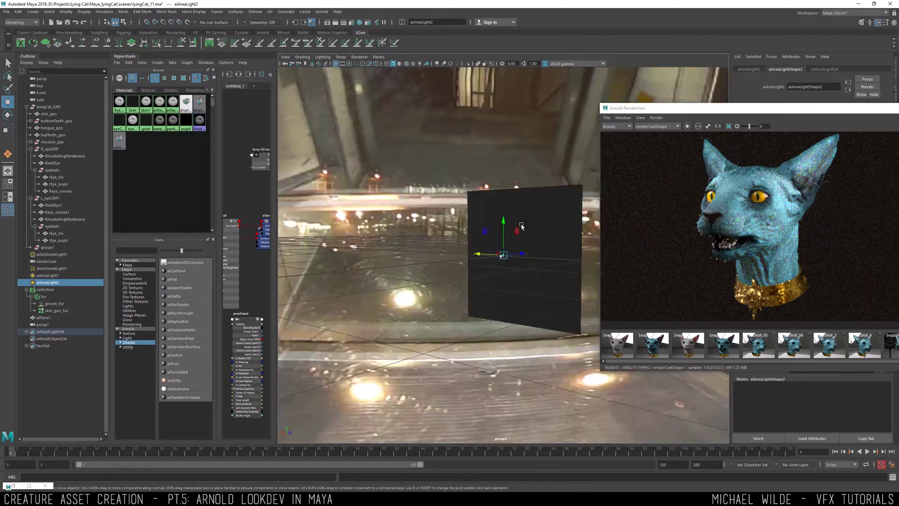
pyautogui.press('w')
pyautogui.keyDown('alt'); pyautogui.moveTo(476, 251); pyautogui.dragTo(379, 221); pyautogui.keyUp('alt')
pyautogui.press('e')
pyautogui.click(379, 221)
pyautogui.press('w')
pyautogui.moveTo(522, 277); pyautogui.dragTo(515, 356)
pyautogui.moveTo(491, 362); pyautogui.dragTo(465, 291)
pyautogui.press('e')
pyautogui.click(490, 238)
pyautogui.press('r')
pyautogui.scroll(5, 484, 250)
# Rotate directionalLight1 beside the head to re-aim it and check the effect in the Arnold render
pyautogui.click(450, 282)
pyautogui.click(454, 284)
pyautogui.press('e')
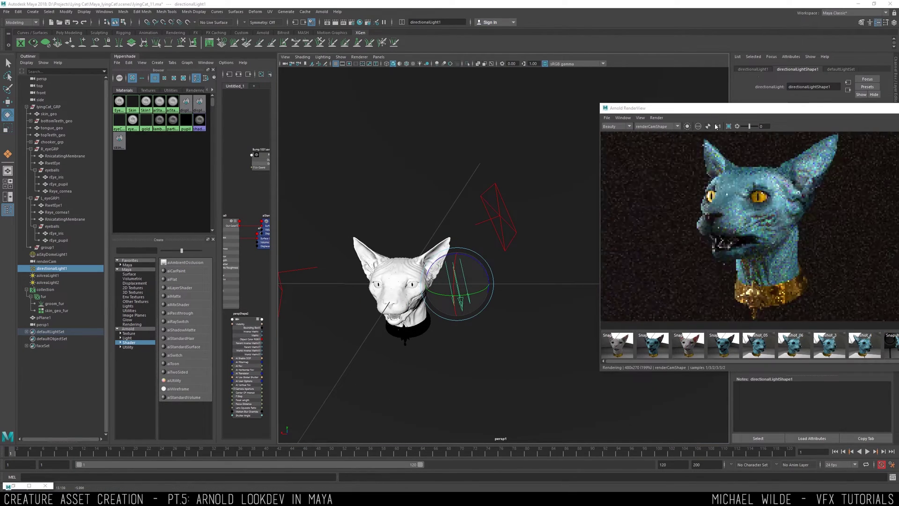
pyautogui.moveTo(702, 108); pyautogui.dragTo(562, 209)
pyautogui.scroll(-2, 748, 186)
pyautogui.scroll(-3, 683, 342)
pyautogui.scroll(3, 683, 342)
# Move aiAreaLight1 on the opposite side of the head and lower the exposure of aiSkyDomeLight1
pyautogui.keyDown('alt'); pyautogui.moveTo(433, 201); pyautogui.dragTo(403, 239); pyautogui.keyUp('alt')
pyautogui.click(318, 208)
pyautogui.press('w')
pyautogui.moveTo(303, 203); pyautogui.dragTo(346, 215)
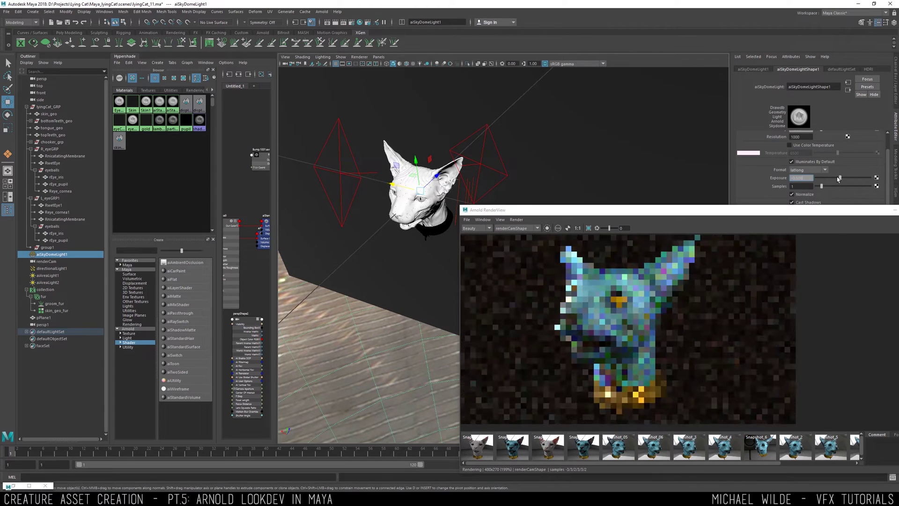
pyautogui.press('Return')
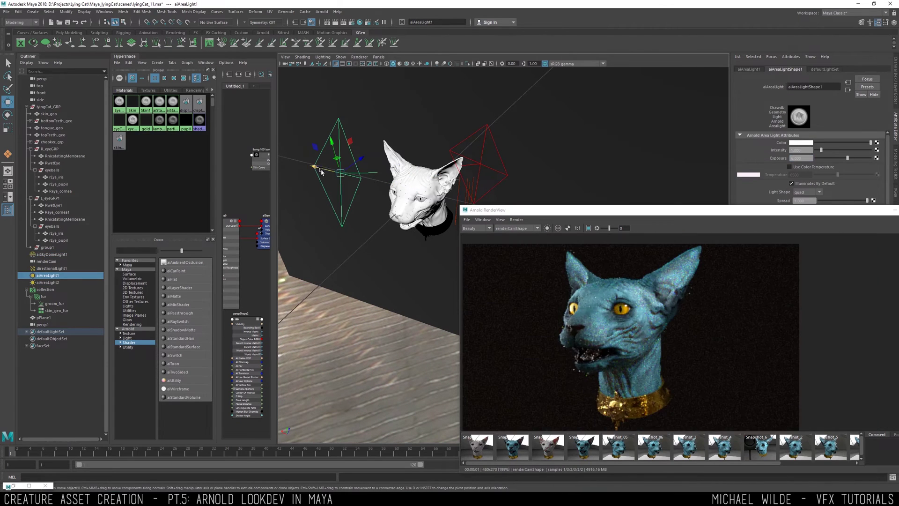
# Raise aiAreaLight1 above the cat head, rotate it to aim down at the face, and check the render
pyautogui.press('e')
pyautogui.keyDown('alt'); pyautogui.moveTo(340, 170); pyautogui.dragTo(407, 262); pyautogui.keyUp('alt')
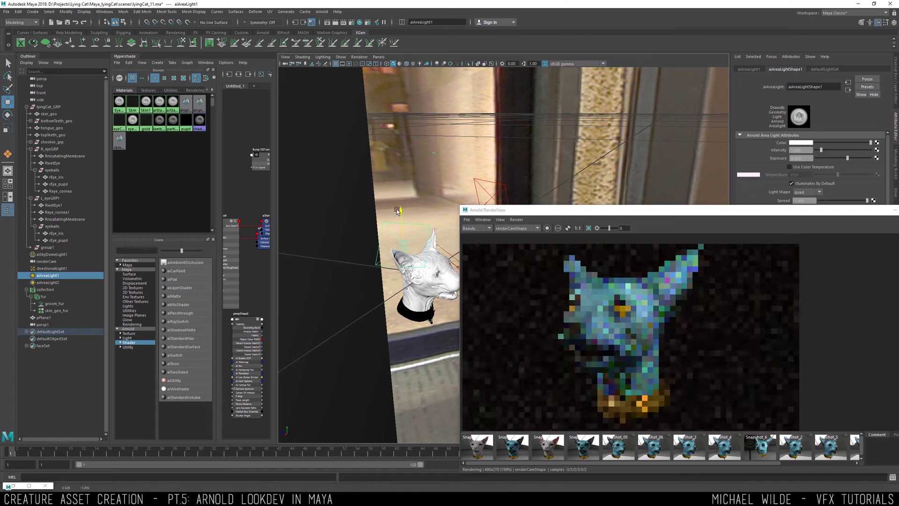
pyautogui.press('w')
pyautogui.keyDown('alt'); pyautogui.moveTo(397, 211); pyautogui.dragTo(374, 182); pyautogui.keyUp('alt')
pyautogui.scroll(3, 603, 302)
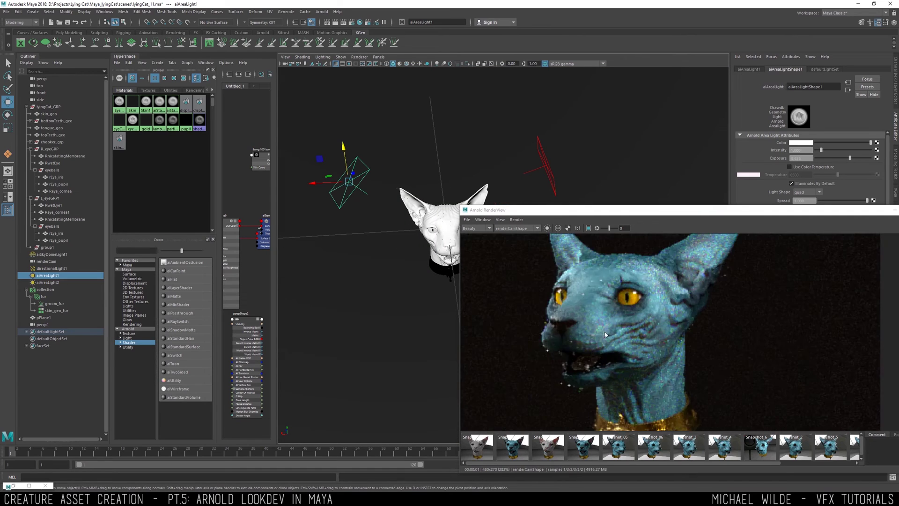
pyautogui.scroll(-3, 603, 303)
# Select directionalLight1, adjust its rotation and raise its Arnold exposure
pyautogui.click(52, 268)
pyautogui.moveTo(365, 225)
pyautogui.keyDown('alt'); pyautogui.mouseDown()
pyautogui.moveTo(421, 196)
pyautogui.moveTo(375, 234)
pyautogui.mouseUp(); pyautogui.keyUp('alt')
pyautogui.press('e')
pyautogui.moveTo(851, 177); pyautogui.dragTo(858, 178)
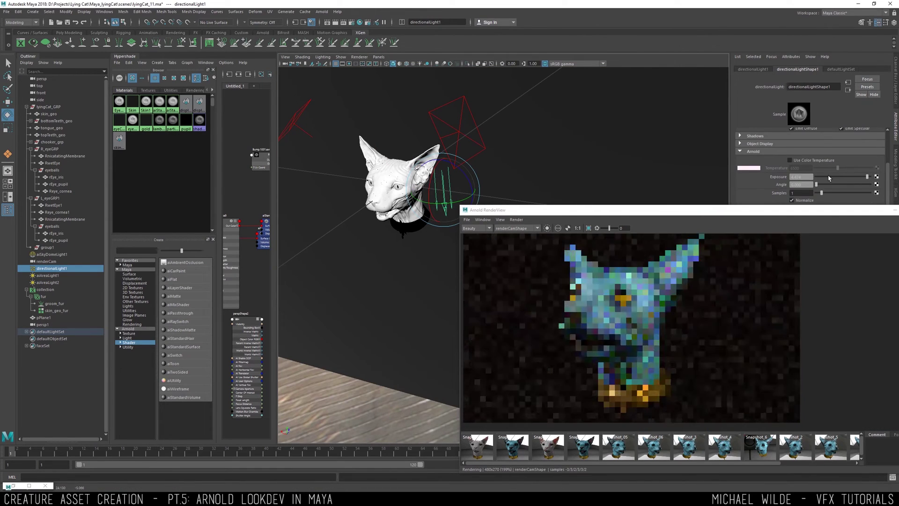
pyautogui.moveTo(769, 210); pyautogui.dragTo(688, 256)
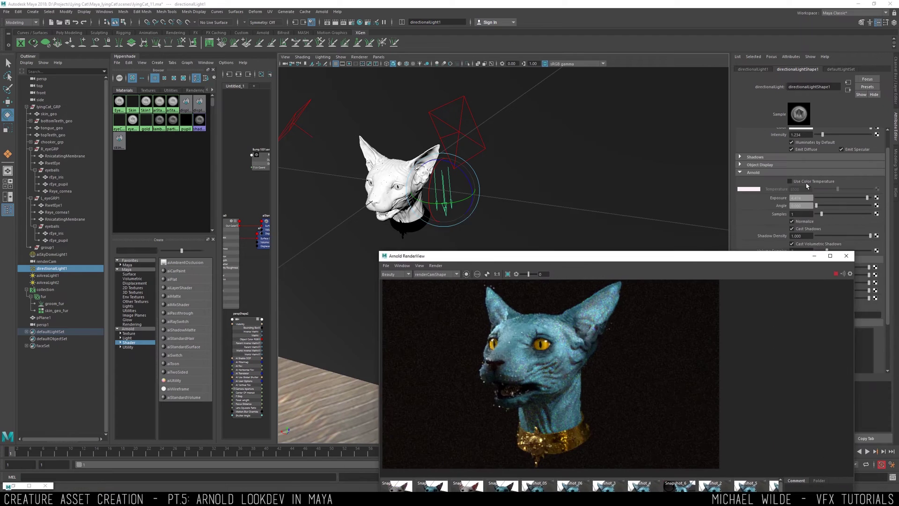
# Try replacing directionalLight1 with a new directional light placed and rotated above the cat head
pyautogui.press('Delete')
pyautogui.click(32, 12)
pyautogui.moveTo(42, 48)
pyautogui.click(129, 56)
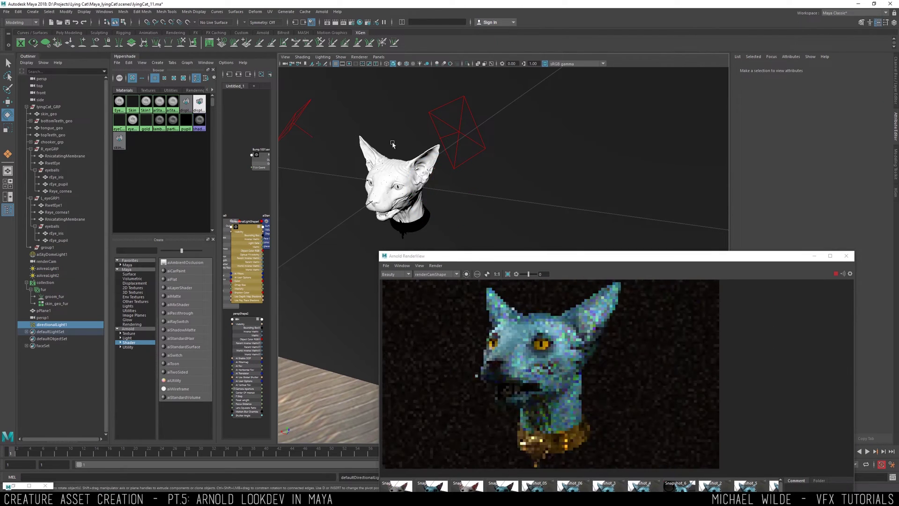
pyautogui.press('w')
pyautogui.moveTo(393, 147); pyautogui.dragTo(390, 100)
pyautogui.keyDown('alt'); pyautogui.moveTo(378, 145); pyautogui.dragTo(397, 164); pyautogui.keyUp('alt')
pyautogui.moveTo(391, 150); pyautogui.dragTo(399, 165)
pyautogui.moveTo(538, 312); pyautogui.dragTo(593, 331, button='middle')
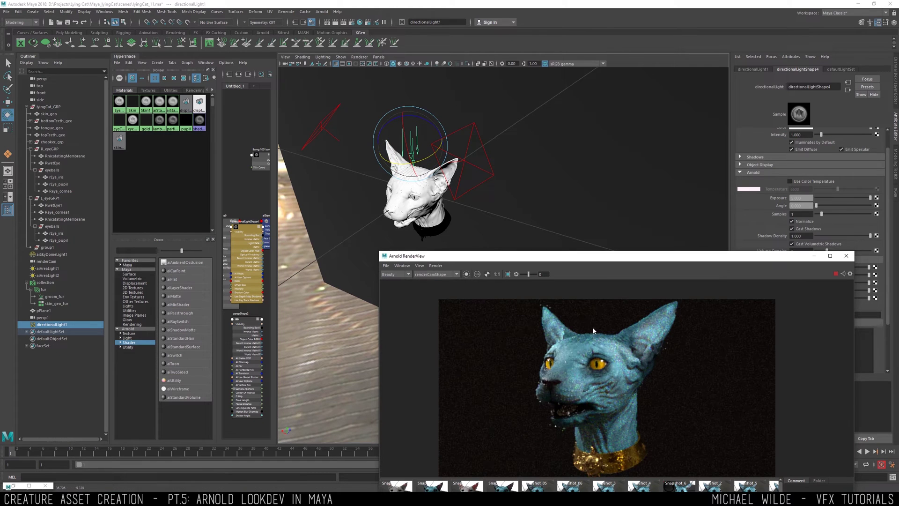
# Undo the replacement of the directional light and its placement changes
pyautogui.hotkey('ctrl', 'z')
pyautogui.hotkey('ctrl', 'z')
pyautogui.hotkey('ctrl', 'z')
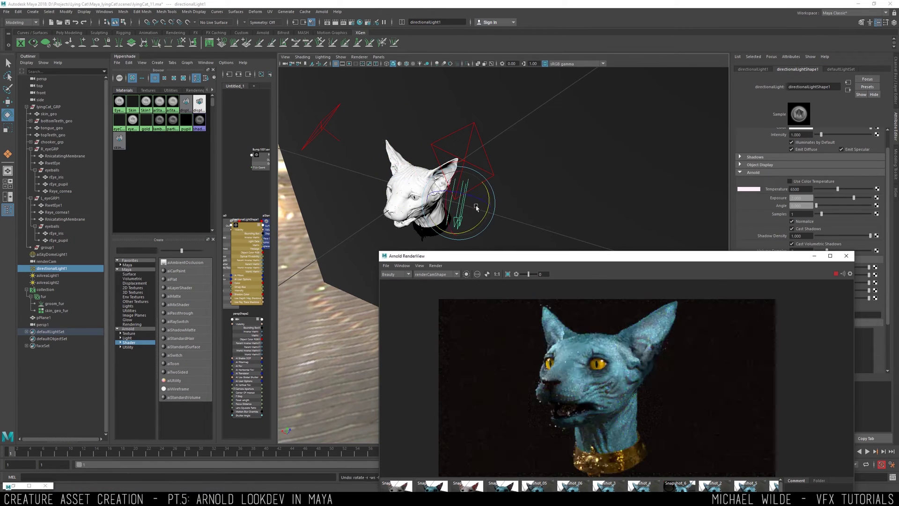
# Use object-centric light linking to unlink directionalLight1 from the backdrop plane pPlane1
pyautogui.keyDown('shift'); pyautogui.click(475, 207); pyautogui.keyUp('shift')
pyautogui.click(21, 23)
pyautogui.click(19, 54)
pyautogui.click(130, 13)
pyautogui.click(224, 89)
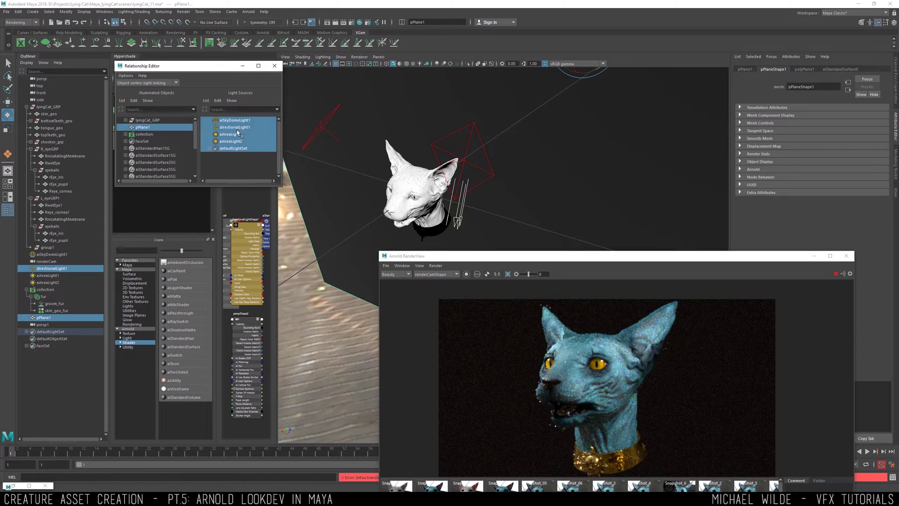
pyautogui.click(238, 128)
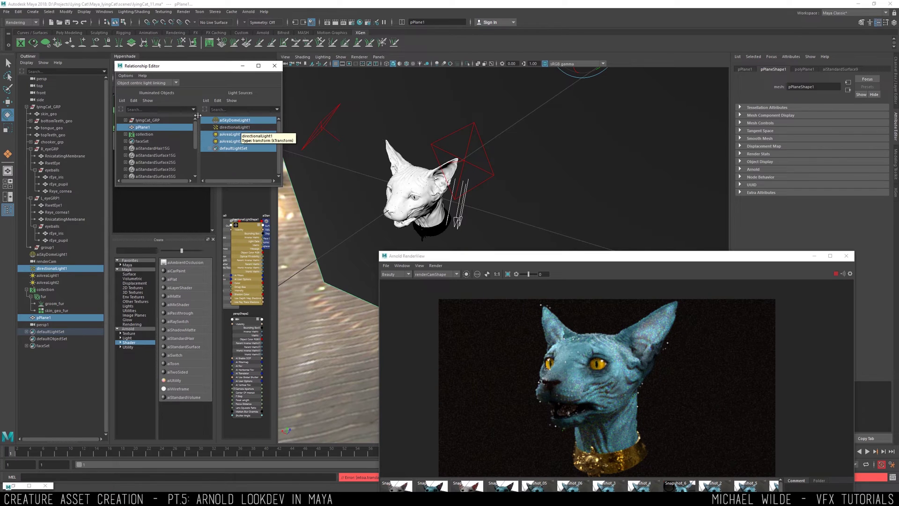
pyautogui.click(176, 83)
pyautogui.click(183, 11)
pyautogui.moveTo(140, 12)
pyautogui.click(171, 116)
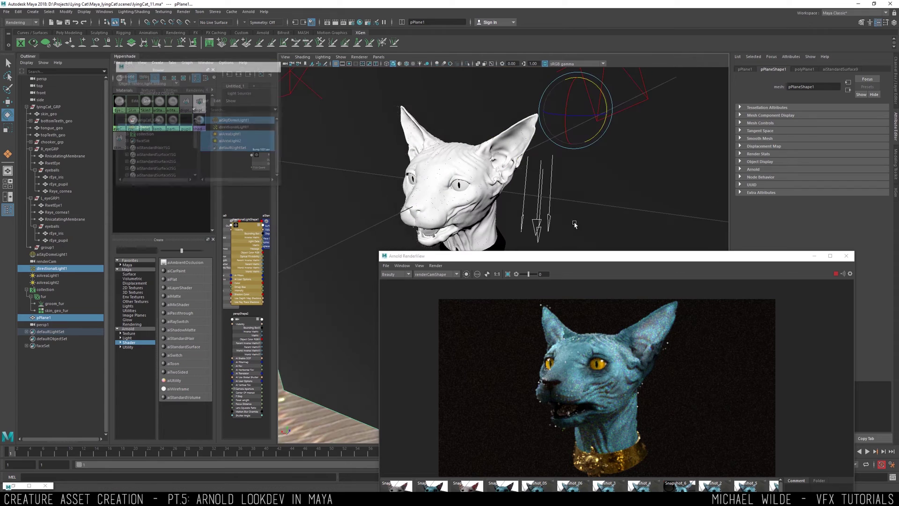
# Hide aiAreaLight2 to compare its contribution in the Arnold render, and restore it
pyautogui.click(528, 200)
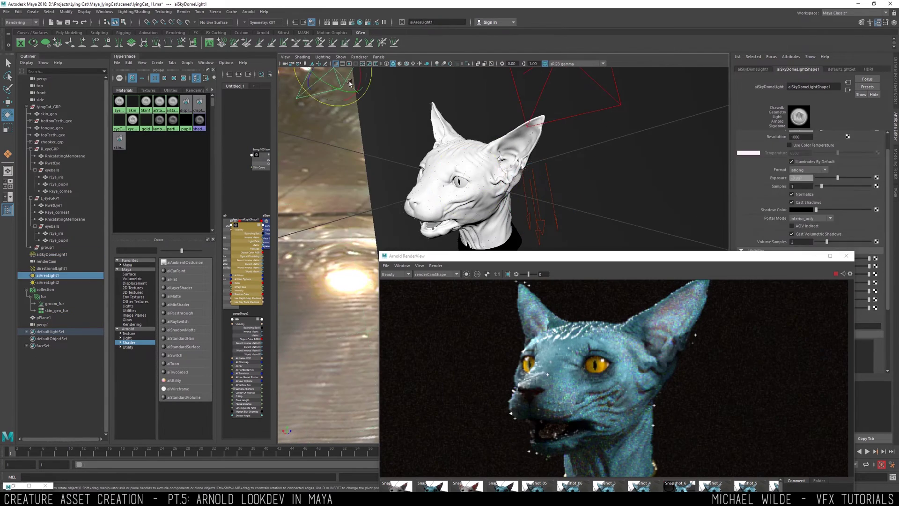
pyautogui.hotkey('ctrl', 'h')
pyautogui.scroll(-1, 626, 383)
pyautogui.hotkey('ctrl', 'z')
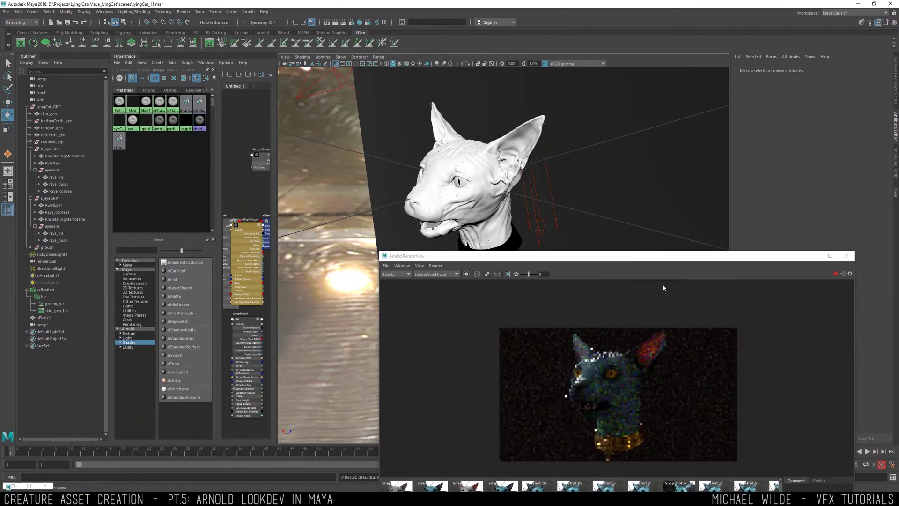
pyautogui.hotkey('ctrl', 'z')
# Move, rotate and scale aiAreaLight2 beside the cat's ear to refine the rim lighting
pyautogui.keyDown('alt'); pyautogui.moveTo(566, 175); pyautogui.dragTo(538, 178); pyautogui.keyUp('alt')
pyautogui.press('r')
pyautogui.press('w')
pyautogui.press('e')
pyautogui.scroll(1, 651, 408)
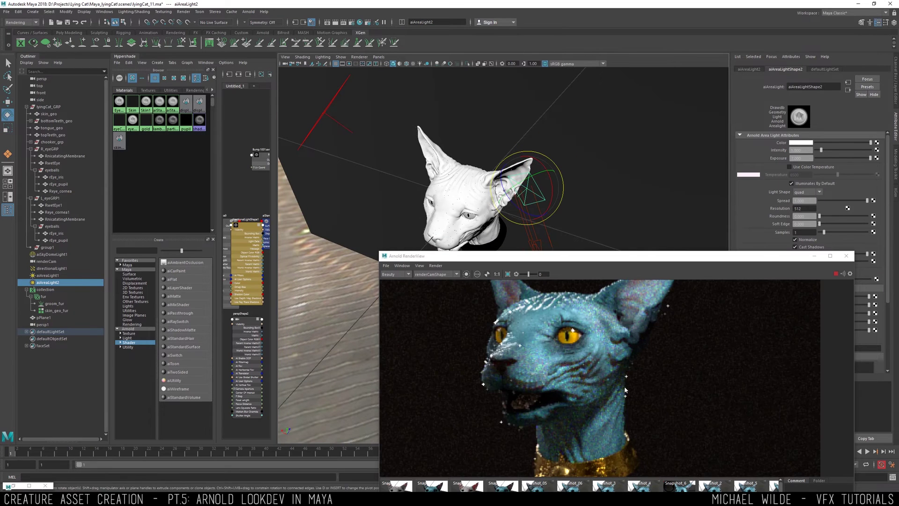
pyautogui.moveTo(626, 390); pyautogui.dragTo(615, 375, button='middle')
pyautogui.press('r')
pyautogui.moveTo(527, 188); pyautogui.dragTo(649, 206)
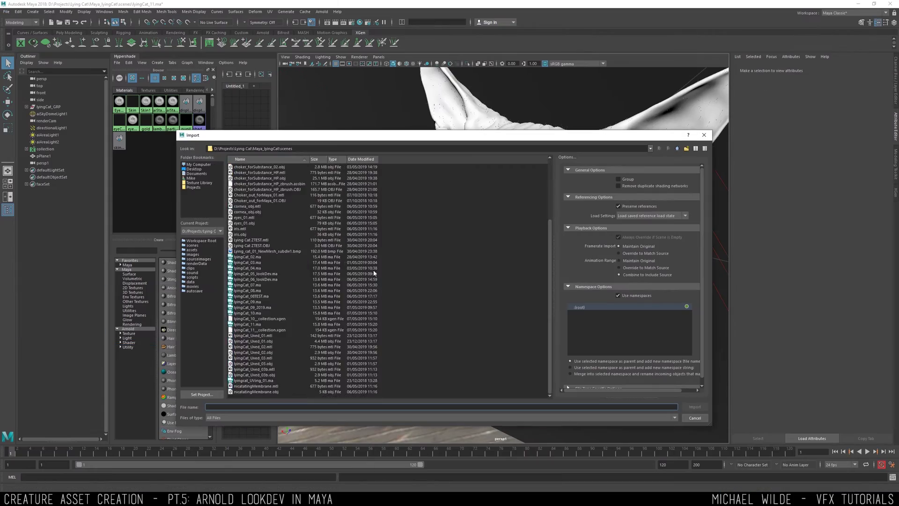
# Import the Lying_cat_Blend head mesh into the scene and inspect it over the existing cat head
pyautogui.scroll(-5, 374, 273)
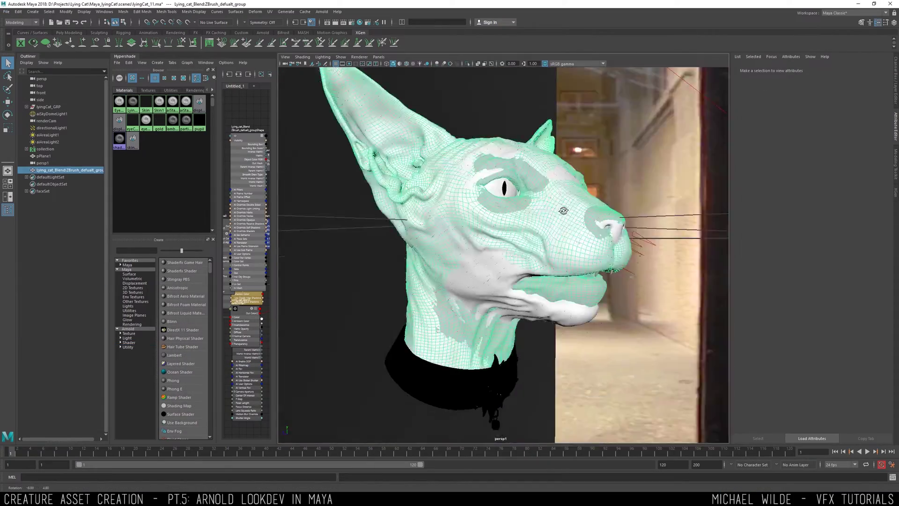
pyautogui.keyDown('alt'); pyautogui.moveTo(564, 211); pyautogui.dragTo(445, 218); pyautogui.keyUp('alt')
pyautogui.click(433, 223)
# Create a blend shape from the imported Lying_cat_Blend mesh onto skin_geo, with local origin and envelope 1.0
pyautogui.click(27, 107)
pyautogui.click(61, 227)
pyautogui.keyDown('ctrl'); pyautogui.click(49, 114); pyautogui.keyUp('ctrl')
pyautogui.click(123, 12)
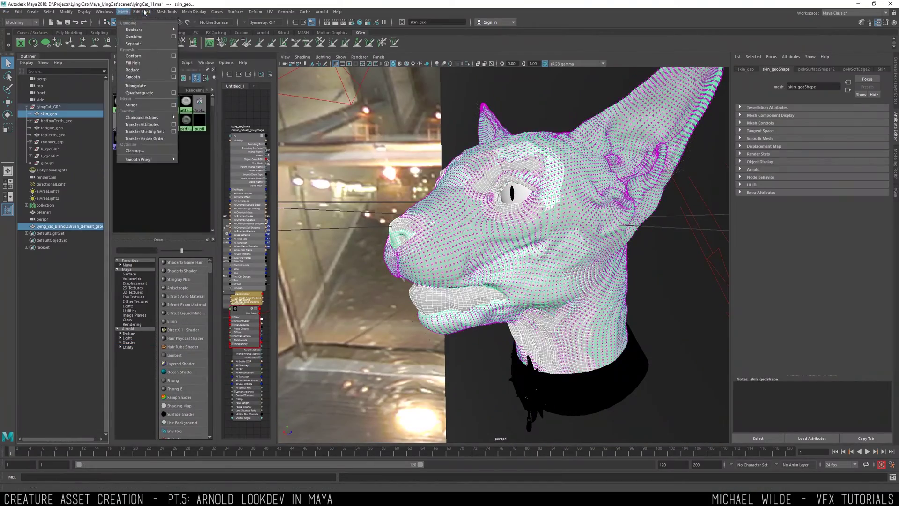
pyautogui.click(318, 29)
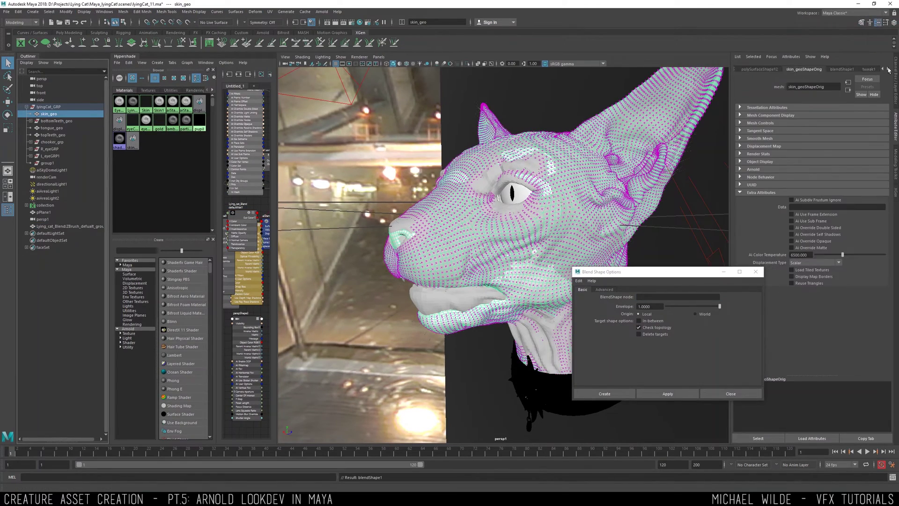
# Select skin_geo's blend shape target channel and rename the imported Lying_cat_Blend mesh as blendShapePose
pyautogui.click(850, 228)
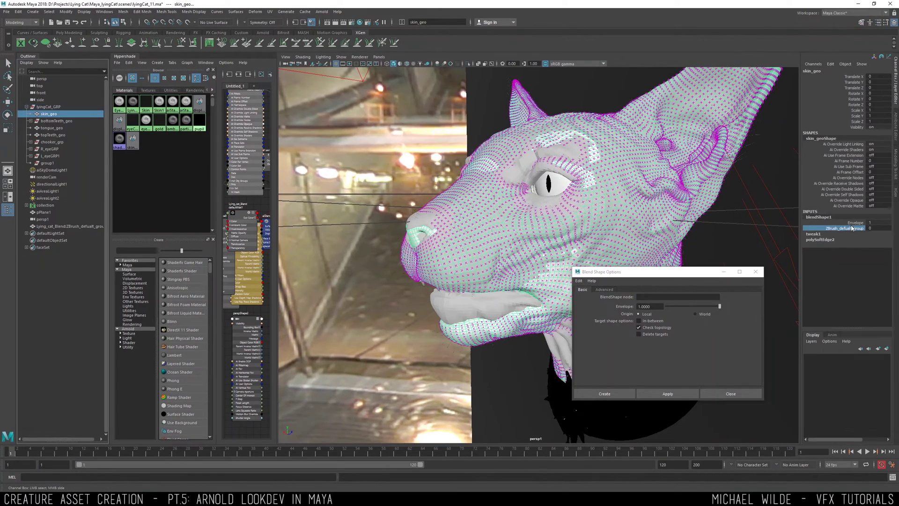
pyautogui.doubleClick(57, 226)
pyautogui.write('blendShapePose')
pyautogui.press('Return')
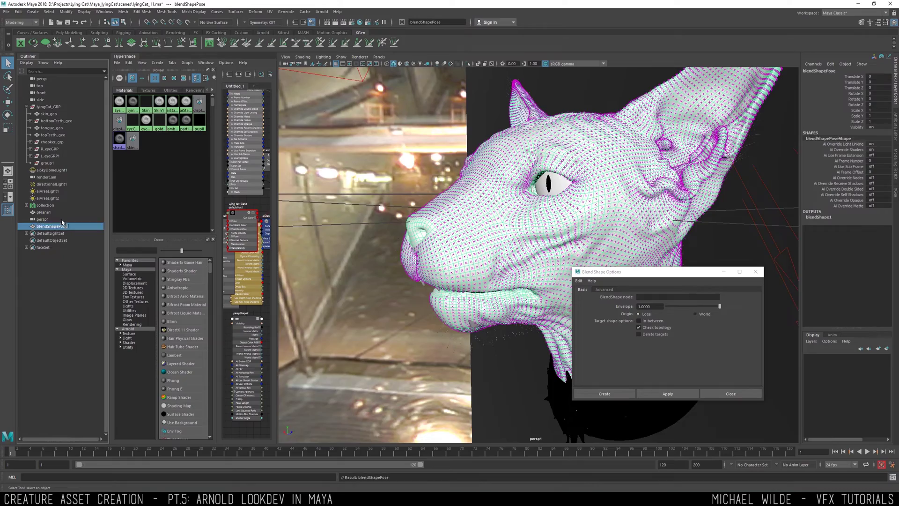
# Hide the blendShapePose mesh so that only the original cat head remains displayed
pyautogui.click(553, 183)
pyautogui.scroll(-10, 710, 239)
pyautogui.scroll(10, 710, 239)
pyautogui.keyDown('alt'); pyautogui.moveTo(338, 173); pyautogui.dragTo(432, 161); pyautogui.keyUp('alt')
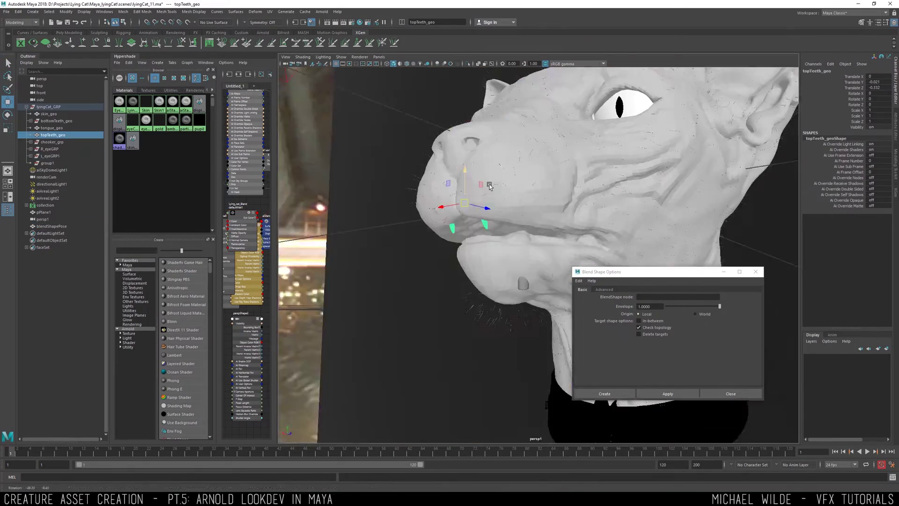
pyautogui.click(60, 228)
pyautogui.hotkey('ctrl', 'h')
pyautogui.scroll(-1, 499, 259)
pyautogui.keyDown('alt'); pyautogui.moveTo(498, 259); pyautogui.dragTo(482, 252); pyautogui.keyUp('alt')
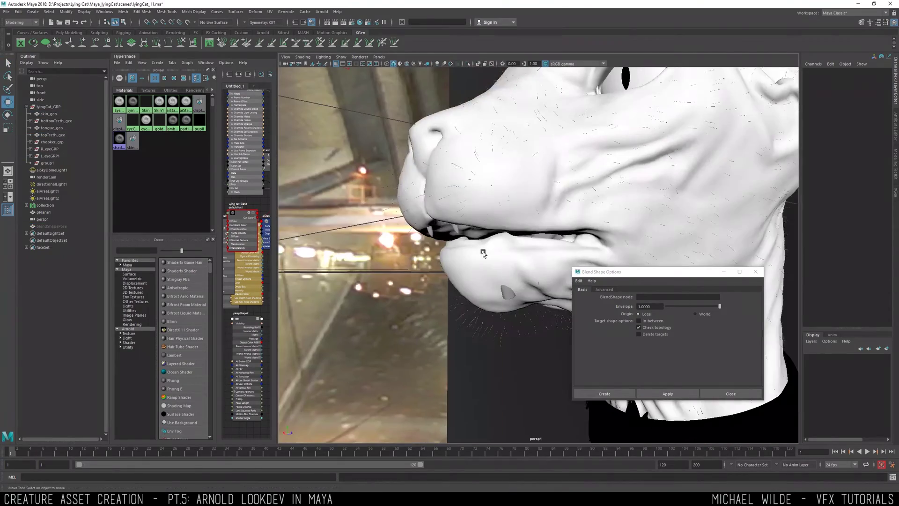
# Inspect the posed cat's mouth, teeth and whole head from several angles
pyautogui.click(488, 255)
pyautogui.scroll(-1, 511, 260)
pyautogui.click(51, 227)
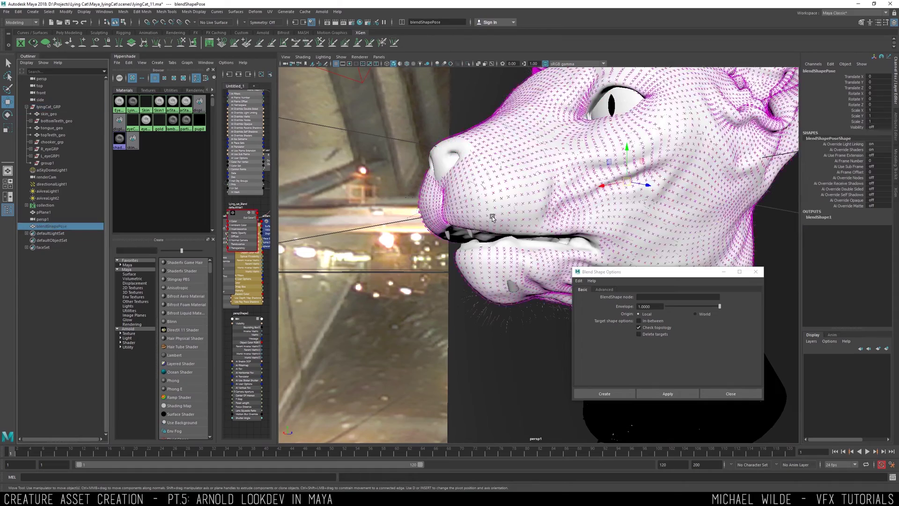
pyautogui.click(528, 284)
pyautogui.keyDown('alt'); pyautogui.moveTo(492, 214); pyautogui.dragTo(538, 227); pyautogui.keyUp('alt')
pyautogui.keyDown('alt'); pyautogui.moveTo(577, 229); pyautogui.dragTo(599, 238); pyautogui.keyUp('alt')
pyautogui.click(514, 269)
pyautogui.keyDown('alt'); pyautogui.moveTo(538, 253); pyautogui.dragTo(460, 241); pyautogui.keyUp('alt')
pyautogui.keyDown('alt'); pyautogui.moveTo(489, 241); pyautogui.dragTo(430, 172); pyautogui.keyUp('alt')
pyautogui.hotkey('alt', 'Tab')
pyautogui.hotkey('alt', 'Tab')
pyautogui.click(433, 255)
pyautogui.scroll(-5, 430, 172)
pyautogui.click(608, 182)
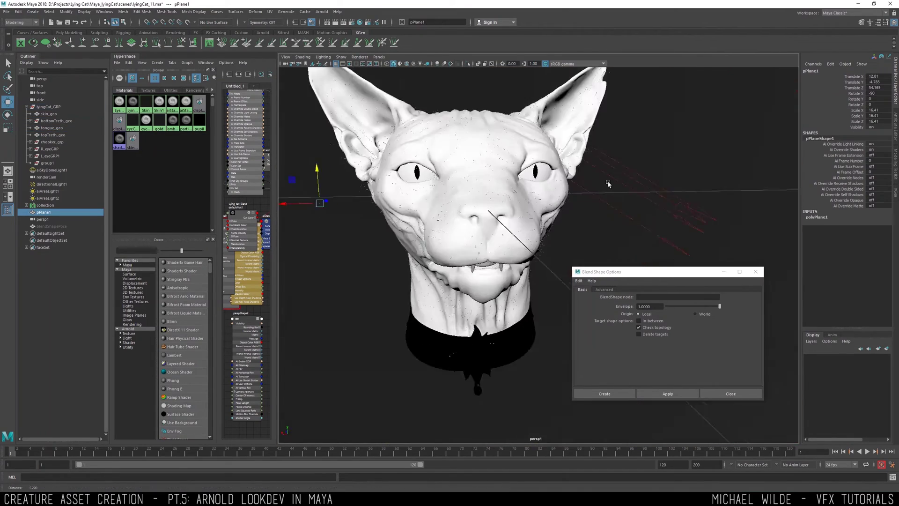
pyautogui.keyDown('alt'); pyautogui.moveTo(608, 182); pyautogui.dragTo(519, 187); pyautogui.keyUp('alt')
# Look through renderCam in the viewport and render the cat from it with Arnold in the Render View
pyautogui.click(327, 22)
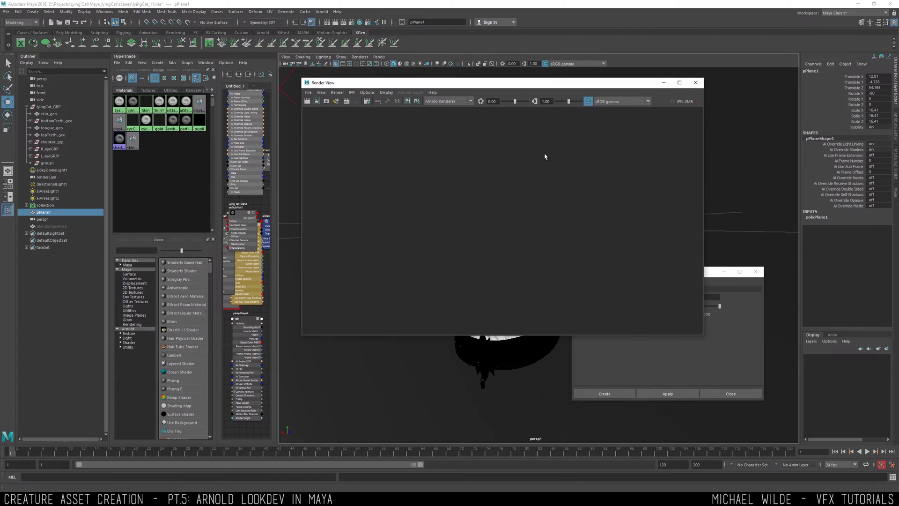
pyautogui.click(379, 57)
pyautogui.click(453, 77)
pyautogui.click(367, 101)
pyautogui.click(307, 101)
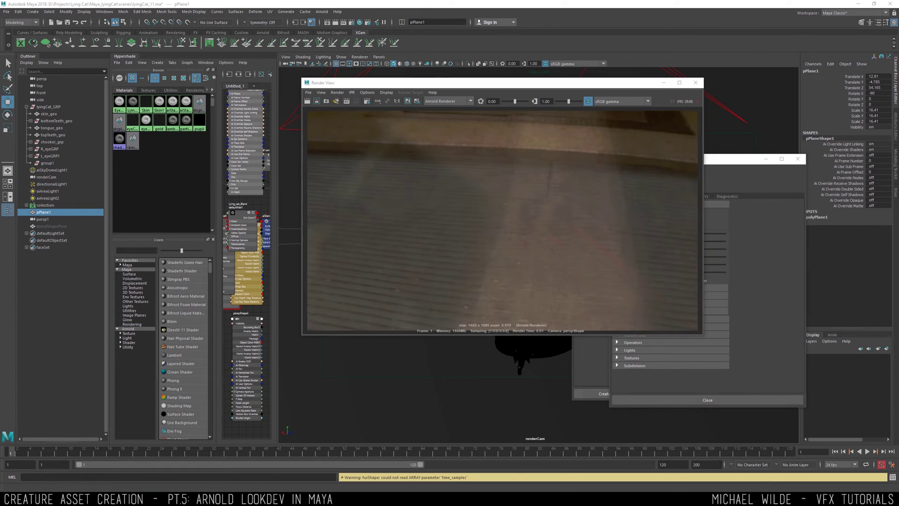
pyautogui.rightClick(474, 152)
pyautogui.click(631, 208)
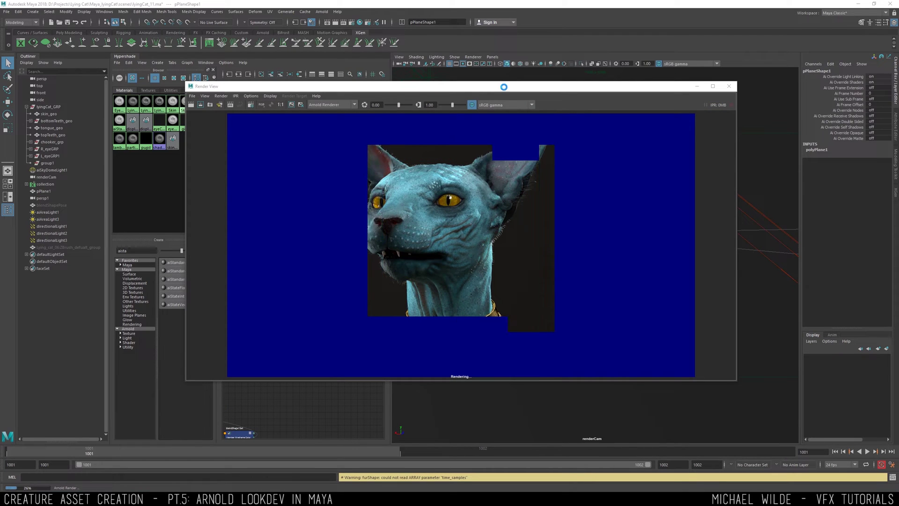
# Examine the rendered cat's ears, eyes, skin and mouth up close
pyautogui.keyDown('alt'); pyautogui.moveTo(557, 206); pyautogui.dragTo(567, 276, button='right'); pyautogui.keyUp('alt')
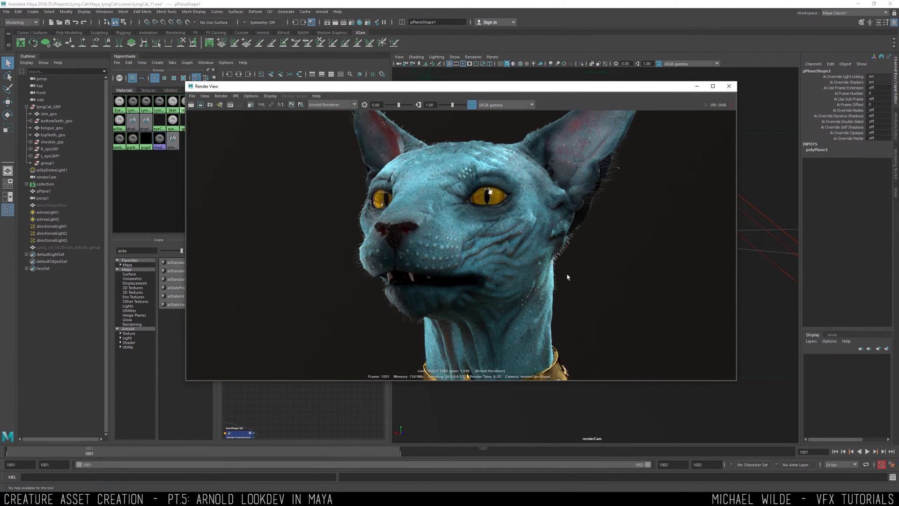
pyautogui.keyDown('alt'); pyautogui.moveTo(566, 244); pyautogui.dragTo(464, 248, button='middle'); pyautogui.keyUp('alt')
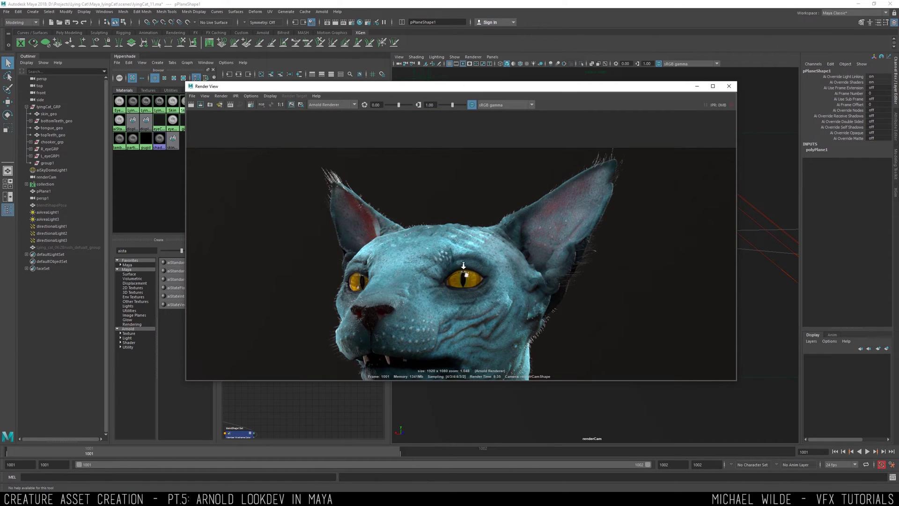
pyautogui.scroll(4, 465, 239)
pyautogui.scroll(-2, 538, 200)
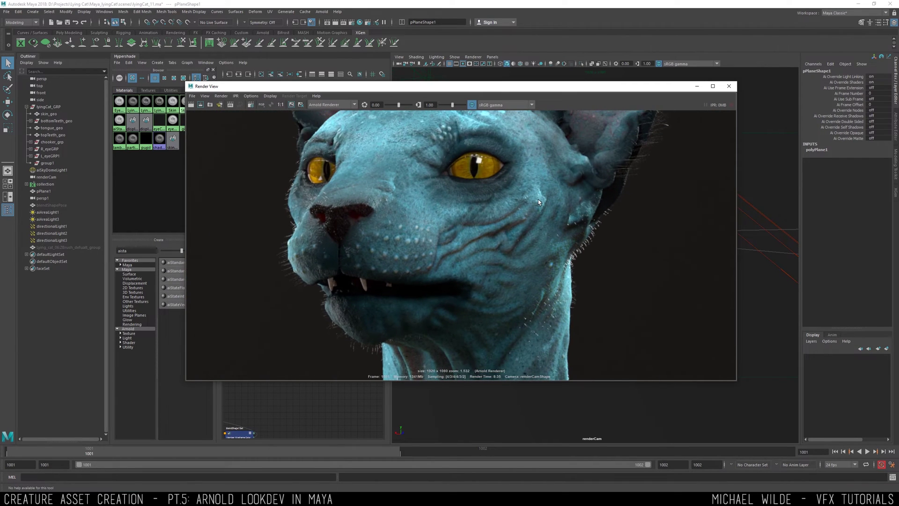
pyautogui.scroll(-1, 538, 200)
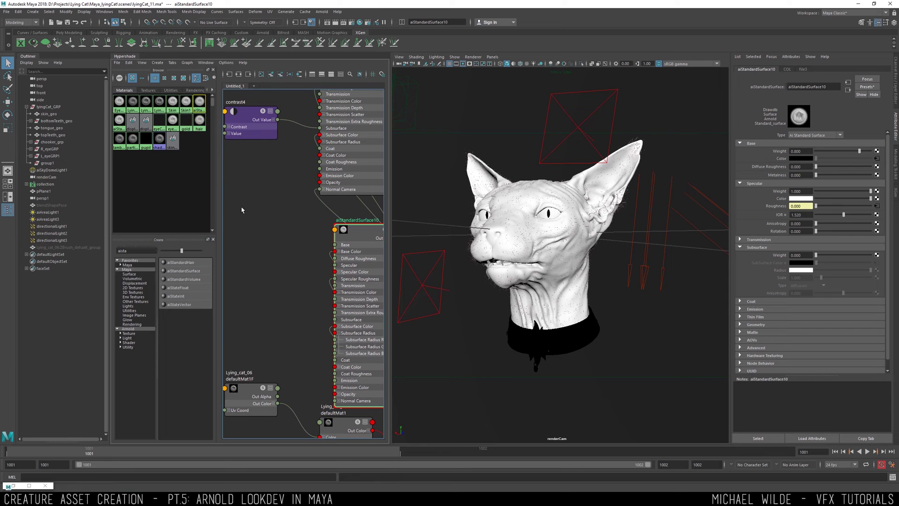
# Assign the aiStandardSurface10 material to polySurface1, polySurface2 and topTeeth_geo
pyautogui.click(60, 136)
pyautogui.click(31, 121)
pyautogui.keyDown('ctrl'); pyautogui.click(57, 128); pyautogui.keyUp('ctrl')
pyautogui.keyDown('ctrl'); pyautogui.click(57, 135); pyautogui.keyUp('ctrl')
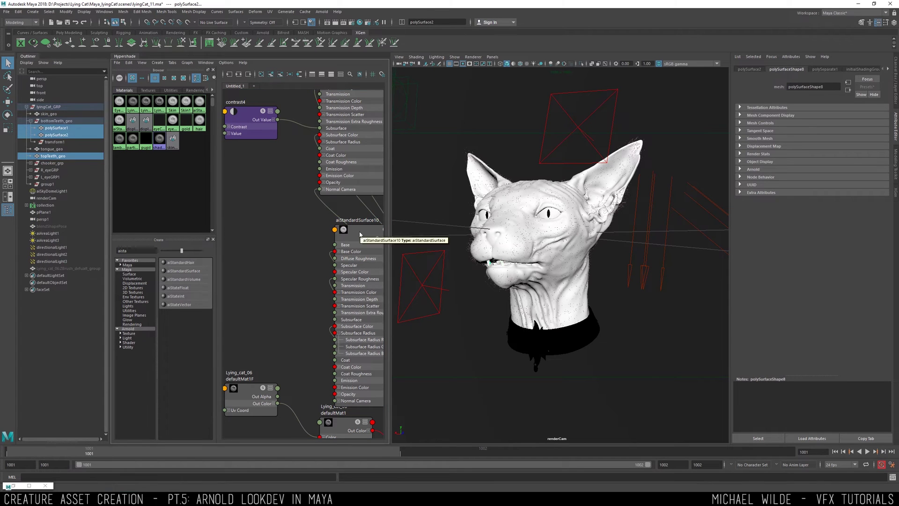
pyautogui.moveTo(357, 230); pyautogui.dragTo(358, 206, button='right')
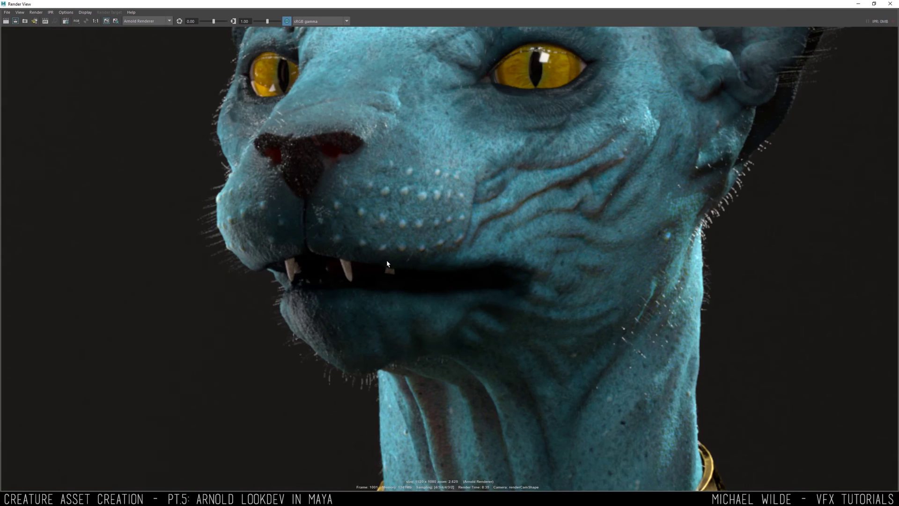
# Check the render around the teeth in luminance display and return to the full-color display
pyautogui.scroll(-3, 341, 80)
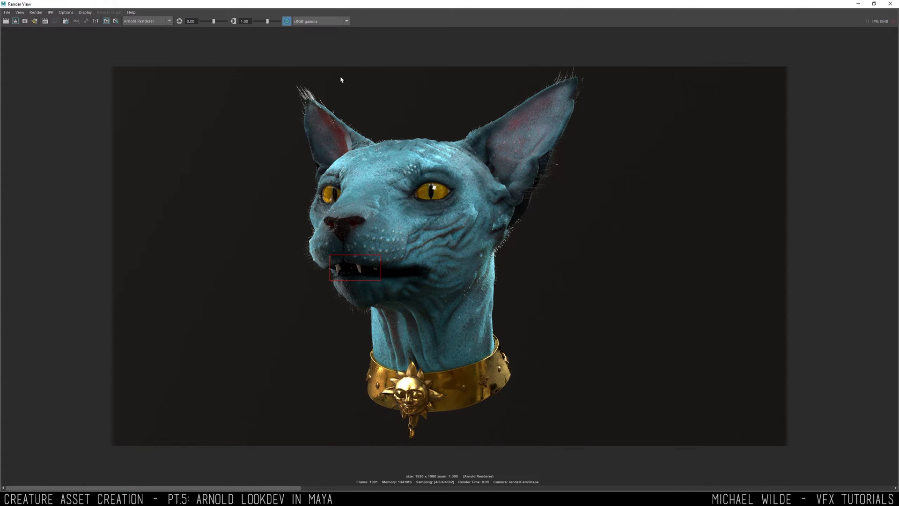
pyautogui.scroll(4, 341, 80)
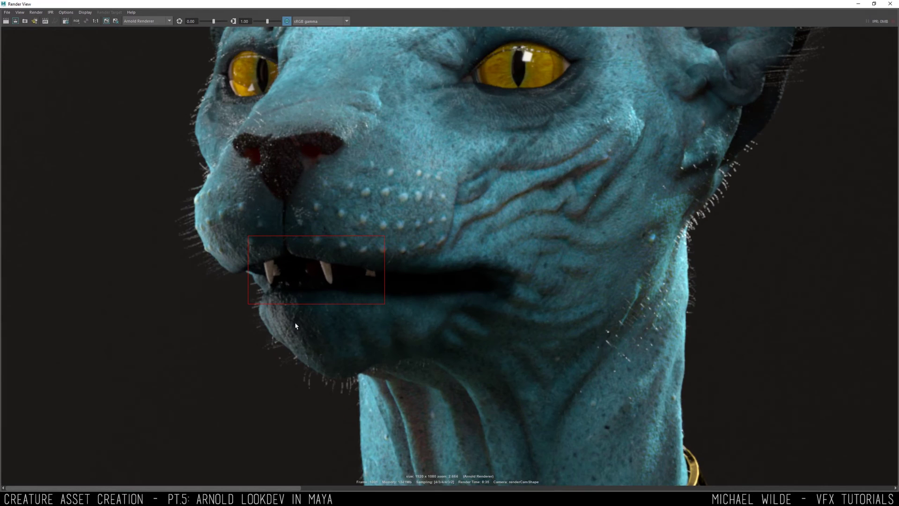
pyautogui.click(333, 22)
pyautogui.click(333, 21)
pyautogui.click(85, 13)
pyautogui.click(93, 55)
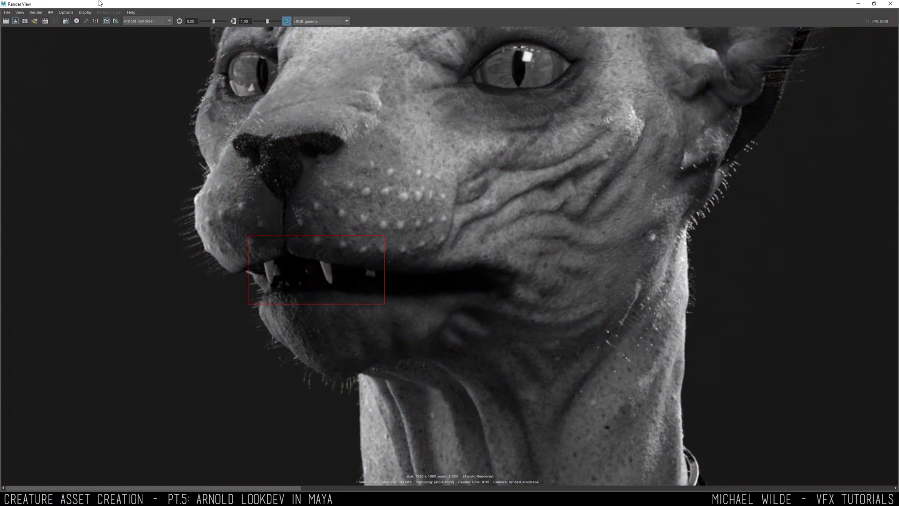
pyautogui.click(85, 12)
pyautogui.click(90, 25)
pyautogui.click(85, 12)
pyautogui.click(92, 46)
pyautogui.click(67, 13)
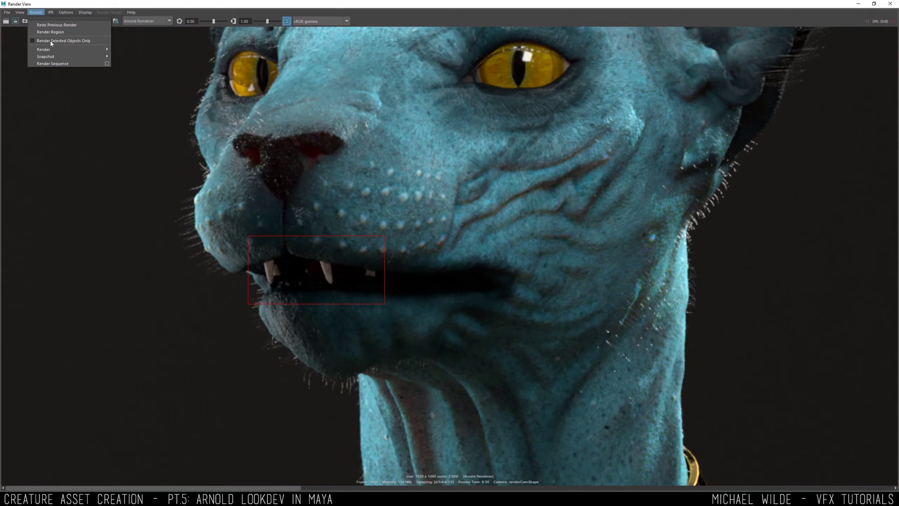
pyautogui.click(51, 13)
# Switch the viewport to the persp1 camera and select topTeeth_geo up close
pyautogui.moveTo(392, 4); pyautogui.dragTo(422, 96)
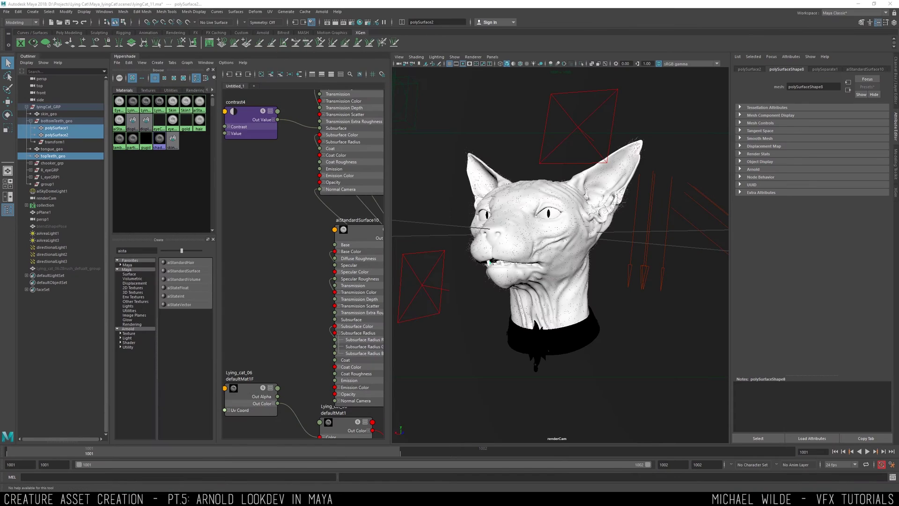
pyautogui.click(492, 56)
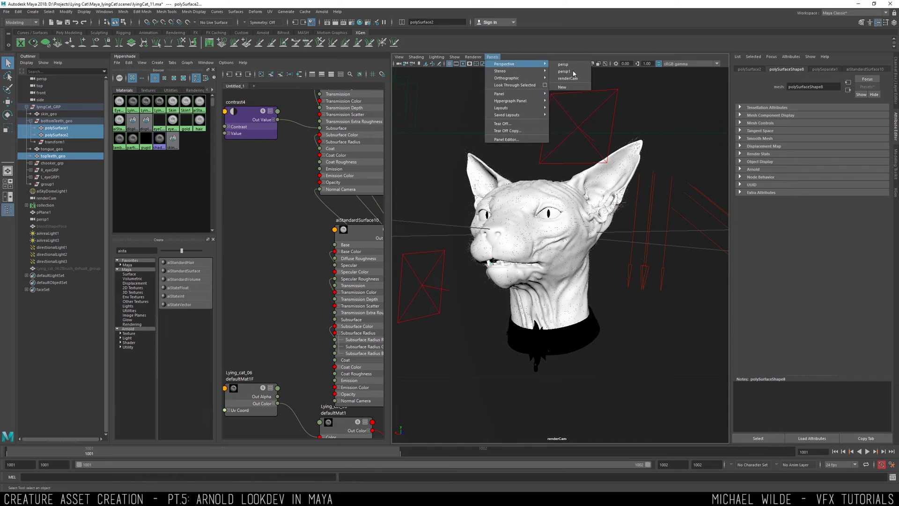
pyautogui.click(628, 253)
pyautogui.keyDown('alt'); pyautogui.moveTo(628, 253); pyautogui.dragTo(604, 253); pyautogui.keyUp('alt')
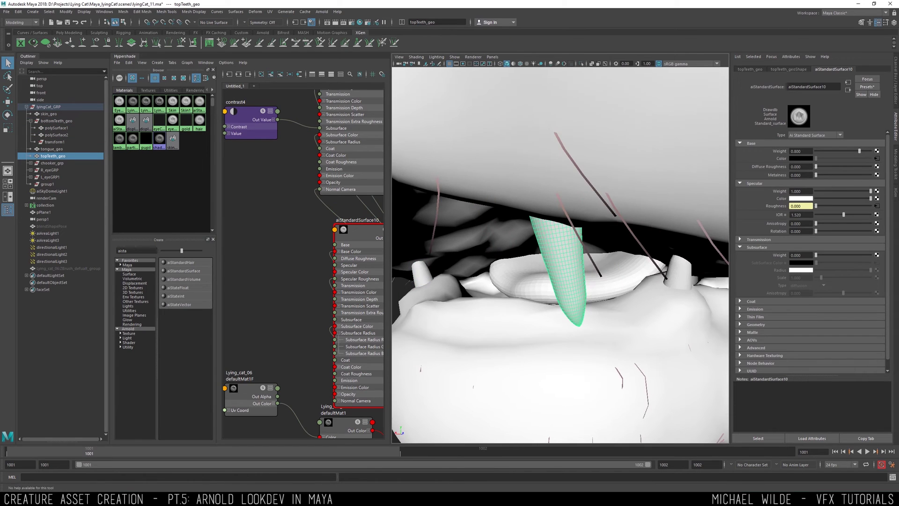
# Set the teeth material's base weight to 1.000, subsurface weight to 0.338 with a yellow radius, and specular to a pale yellow with IOR 1.342
pyautogui.moveTo(859, 152); pyautogui.dragTo(895, 153)
pyautogui.moveTo(816, 255); pyautogui.dragTo(791, 278)
pyautogui.click(802, 270)
pyautogui.click(863, 272)
pyautogui.click(800, 270)
pyautogui.click(864, 275)
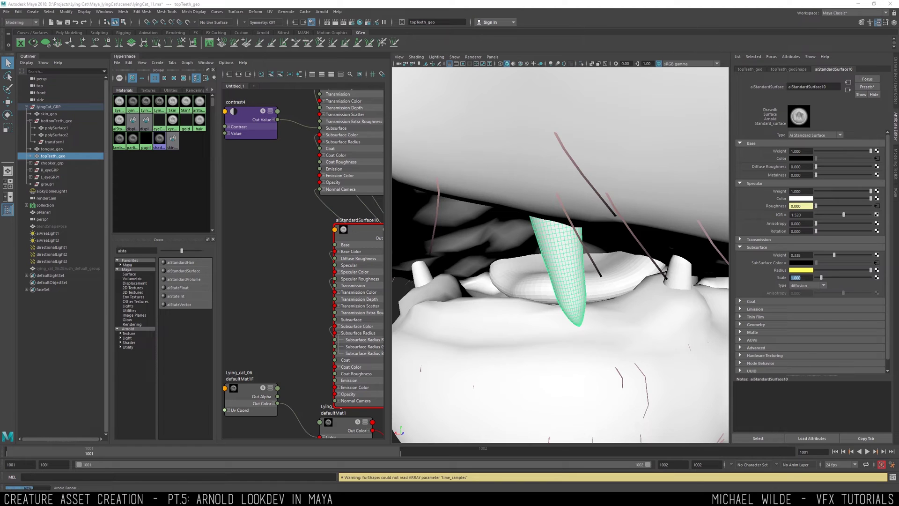
pyautogui.moveTo(846, 199); pyautogui.dragTo(842, 199)
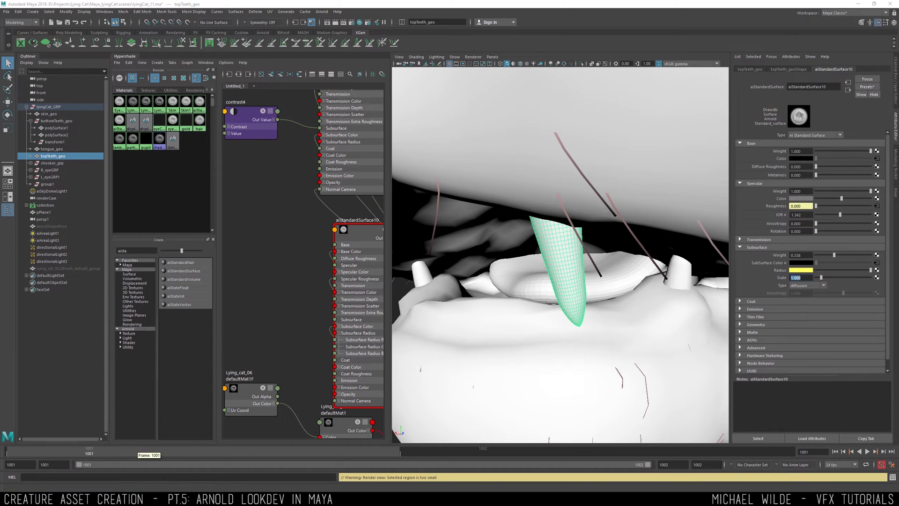
# Expand L_eyeGRP1 and frame its RwetEye1 mesh in the viewport
pyautogui.scroll(-6, 293, 315)
pyautogui.scroll(4, 298, 334)
pyautogui.moveTo(832, 86); pyautogui.dragTo(753, 83)
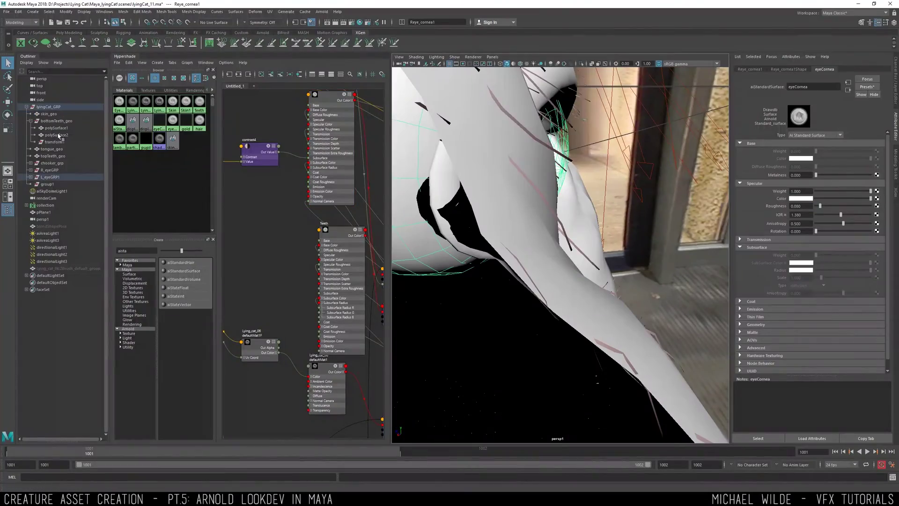
pyautogui.click(31, 177)
pyautogui.click(51, 177)
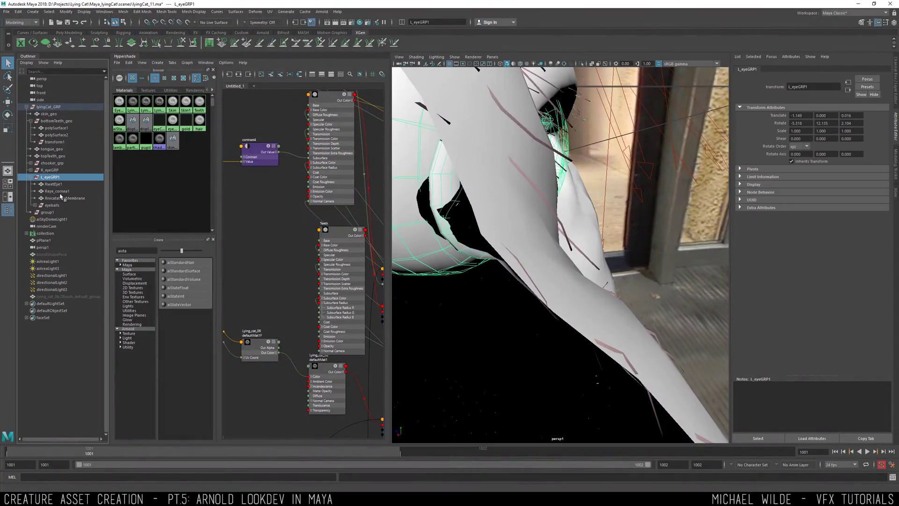
pyautogui.click(53, 184)
pyautogui.press('f')
# Move RwetEye1's vertices with soft selection to fit the wet-eye strip along the eyelids and eye corners
pyautogui.keyDown('alt'); pyautogui.moveTo(584, 224); pyautogui.dragTo(595, 228); pyautogui.keyUp('alt')
pyautogui.moveTo(421, 159)
pyautogui.keyDown('alt'); pyautogui.mouseDown(button='right')
pyautogui.moveTo(483, 174)
pyautogui.moveTo(421, 157)
pyautogui.mouseUp(button='right'); pyautogui.keyUp('alt')
pyautogui.press('w')
pyautogui.keyDown('alt'); pyautogui.moveTo(503, 246); pyautogui.dragTo(552, 194); pyautogui.keyUp('alt')
pyautogui.press('F9')
pyautogui.keyDown('alt'); pyautogui.moveTo(567, 202); pyautogui.dragTo(632, 225); pyautogui.keyUp('alt')
pyautogui.moveTo(623, 185); pyautogui.dragTo(622, 181)
pyautogui.moveTo(650, 281); pyautogui.dragTo(604, 300)
pyautogui.moveTo(623, 256); pyautogui.dragTo(539, 234)
pyautogui.moveTo(517, 180); pyautogui.dragTo(543, 204)
pyautogui.keyDown('alt'); pyautogui.moveTo(543, 196); pyautogui.dragTo(551, 181); pyautogui.keyUp('alt')
pyautogui.moveTo(493, 132); pyautogui.dragTo(493, 127)
pyautogui.keyDown('alt'); pyautogui.moveTo(493, 127); pyautogui.dragTo(449, 260); pyautogui.keyUp('alt')
pyautogui.moveTo(487, 234); pyautogui.dragTo(578, 217)
pyautogui.moveTo(571, 185); pyautogui.dragTo(592, 206)
pyautogui.moveTo(581, 166); pyautogui.dragTo(627, 225)
pyautogui.moveTo(629, 222); pyautogui.dragTo(654, 244)
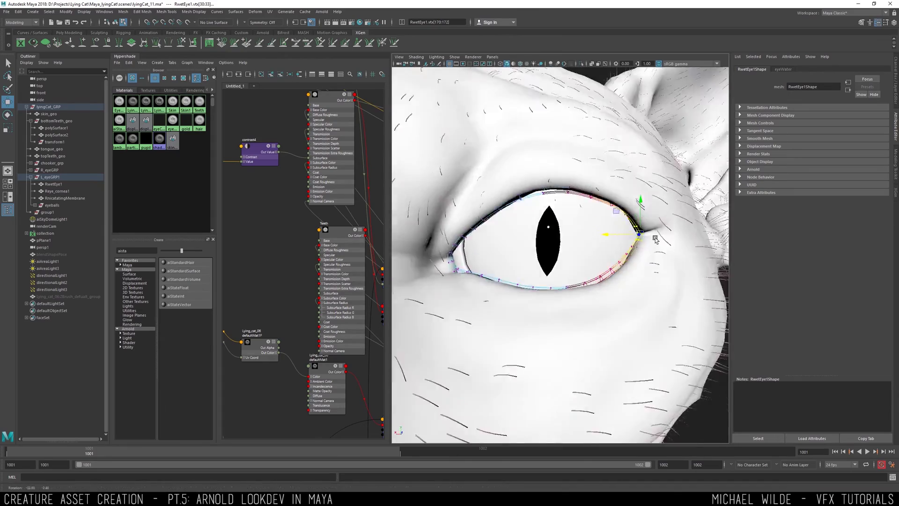
pyautogui.press('F8')
# Select RwetEye on the opposite eye and move its vertices with soft selection to follow that eye's eyelids
pyautogui.keyDown('alt'); pyautogui.moveTo(560, 198); pyautogui.dragTo(679, 173); pyautogui.keyUp('alt')
pyautogui.click(496, 228)
pyautogui.keyDown('alt'); pyautogui.moveTo(448, 235); pyautogui.dragTo(585, 215, button='right'); pyautogui.keyUp('alt')
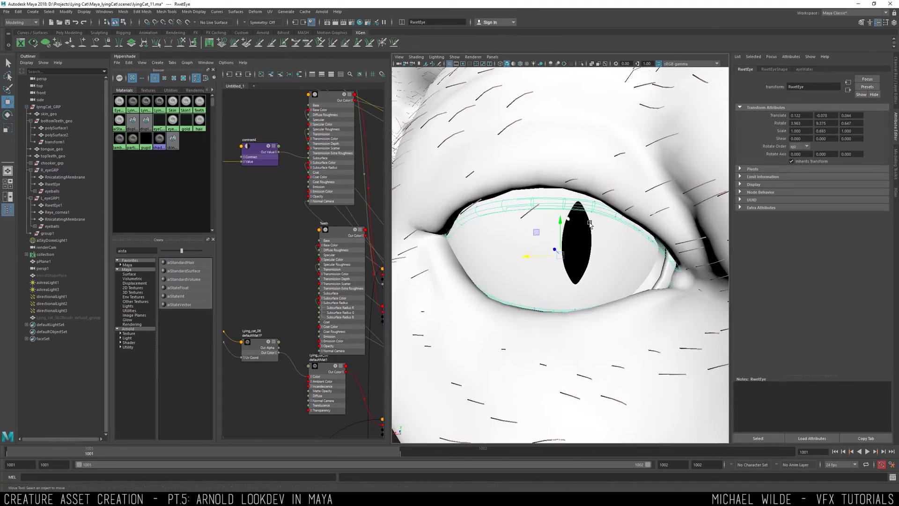
pyautogui.press('F8')
pyautogui.moveTo(517, 166); pyautogui.dragTo(608, 225)
pyautogui.moveTo(679, 314); pyautogui.dragTo(655, 262)
pyautogui.moveTo(655, 263); pyautogui.dragTo(625, 245)
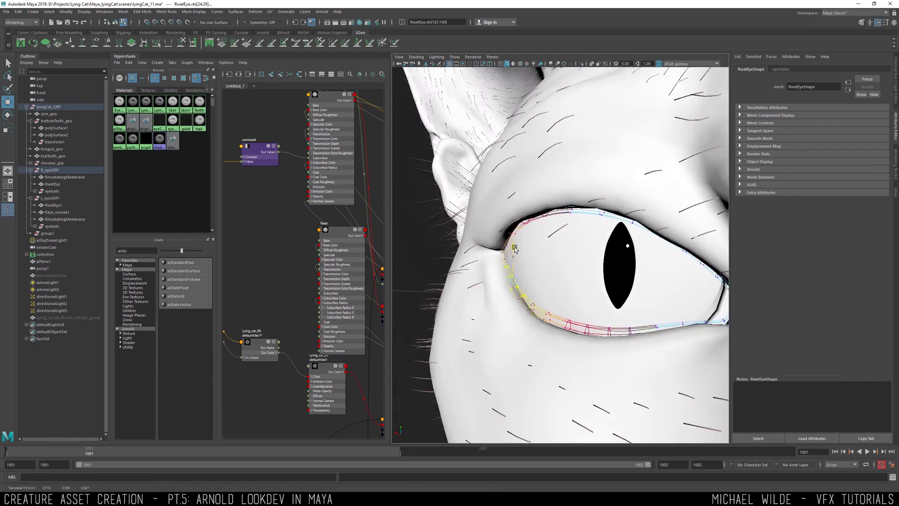
pyautogui.moveTo(545, 328); pyautogui.dragTo(580, 252)
pyautogui.moveTo(526, 201); pyautogui.dragTo(552, 229)
pyautogui.moveTo(537, 183); pyautogui.dragTo(538, 179)
pyautogui.press('F8')
pyautogui.keyDown('alt'); pyautogui.moveTo(538, 179); pyautogui.dragTo(497, 188, button='right'); pyautogui.keyUp('alt')
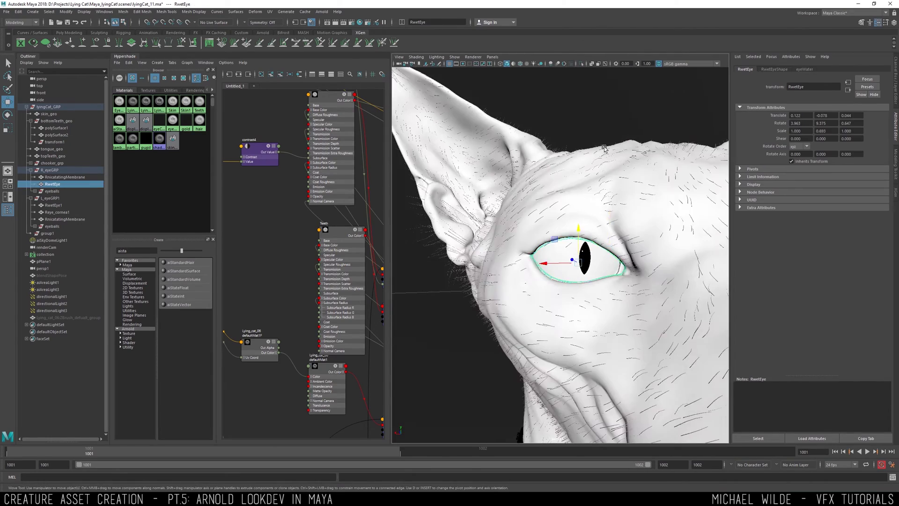
# Deselect the wet-eye mesh and save the scene
pyautogui.keyDown('alt'); pyautogui.moveTo(553, 201); pyautogui.dragTo(580, 196); pyautogui.keyUp('alt')
pyautogui.click(496, 202)
pyautogui.hotkey('ctrl', 's')
# Select aiAreaLight1 beside the cat's head and open its light shape attributes for editing
pyautogui.keyDown('alt'); pyautogui.moveTo(624, 182); pyautogui.dragTo(544, 198, button='right'); pyautogui.keyUp('alt')
pyautogui.click(579, 187)
pyautogui.keyDown('alt'); pyautogui.moveTo(546, 185); pyautogui.dragTo(613, 224); pyautogui.keyUp('alt')
pyautogui.press('e')
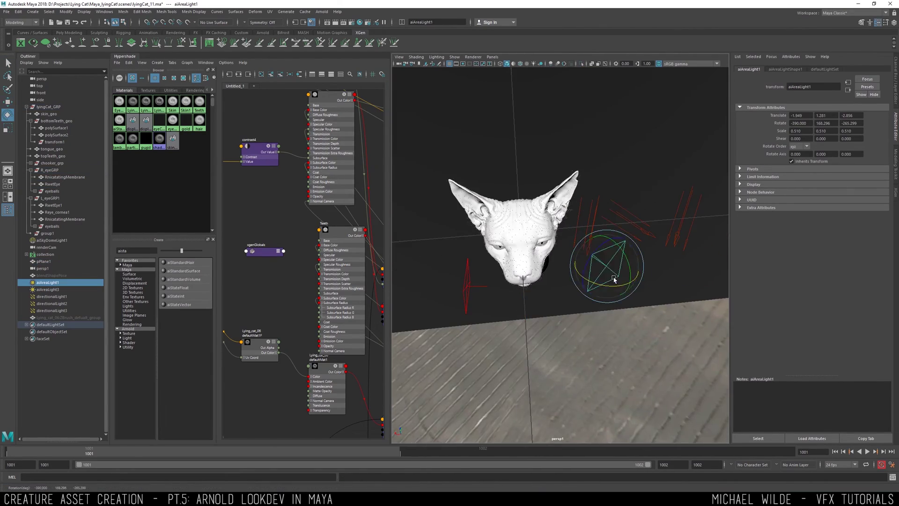
pyautogui.keyDown('alt'); pyautogui.moveTo(616, 279); pyautogui.dragTo(636, 253); pyautogui.keyUp('alt')
pyautogui.press('w')
pyautogui.click(895, 88)
pyautogui.click(895, 126)
pyautogui.click(785, 69)
pyautogui.moveTo(806, 158); pyautogui.dragTo(768, 150)
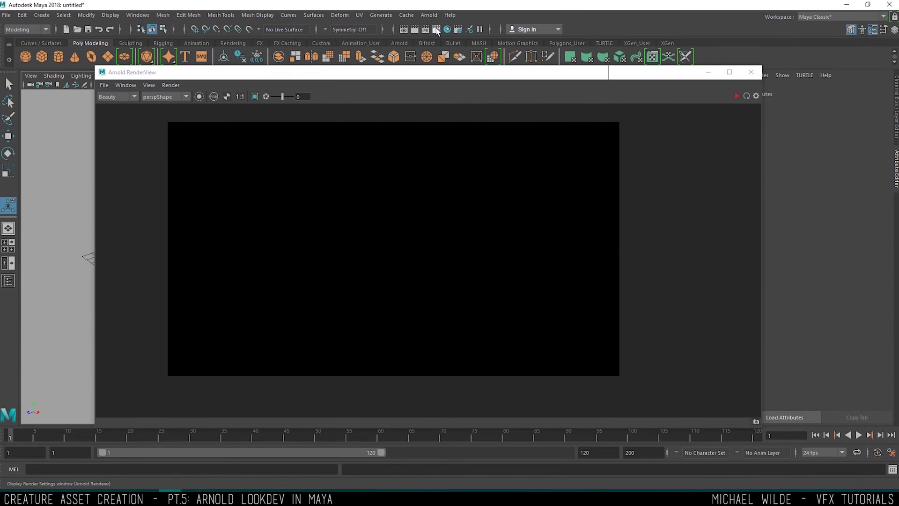
# Open the render settings and go through the Arnold Renderer and System options to the AOV browser
pyautogui.click(436, 31)
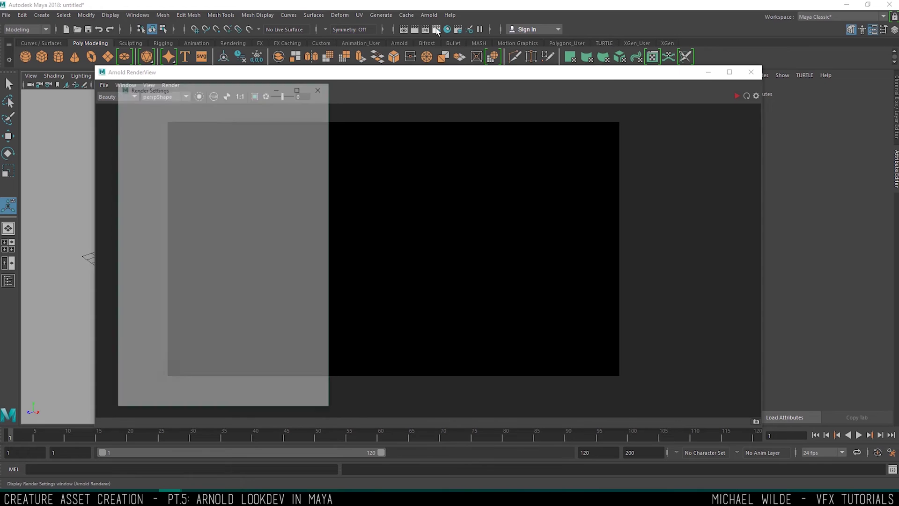
pyautogui.moveTo(214, 88); pyautogui.dragTo(385, 100)
pyautogui.click(339, 148)
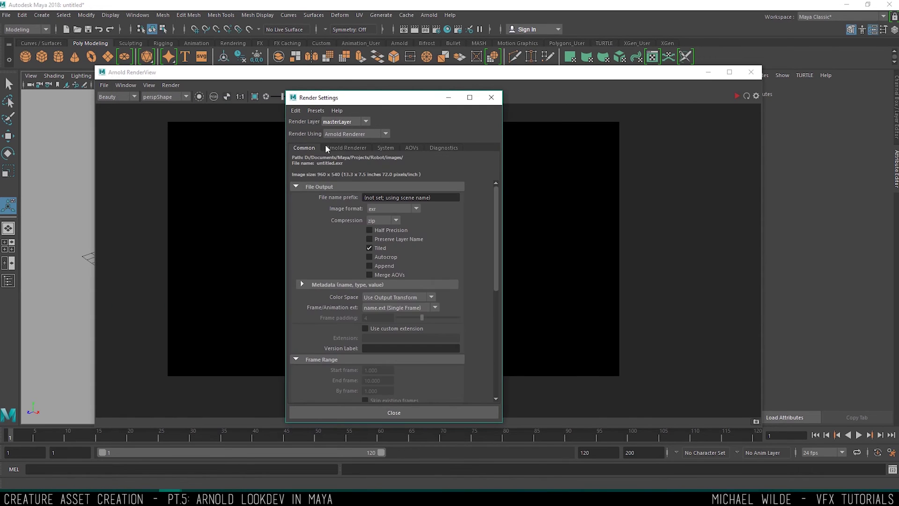
pyautogui.click(379, 148)
pyautogui.click(413, 148)
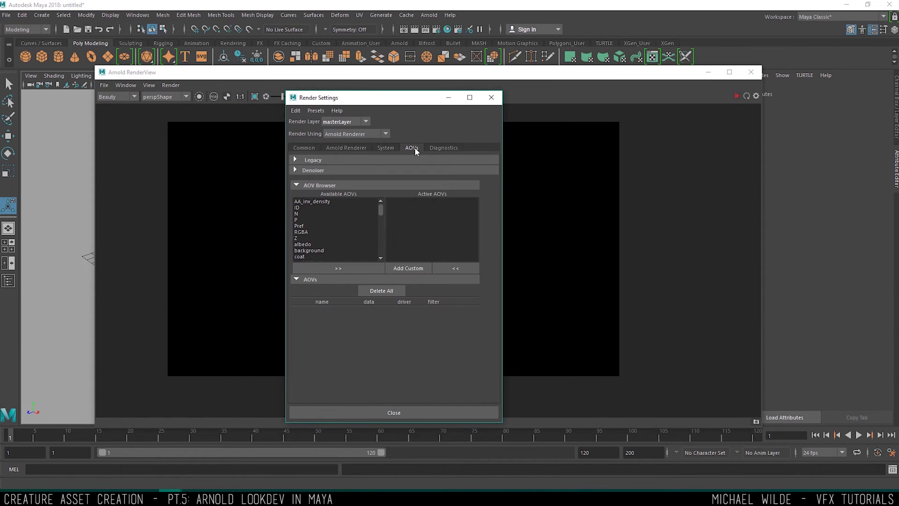
# Add the ID and albedo passes to the active AOVs
pyautogui.click(308, 208)
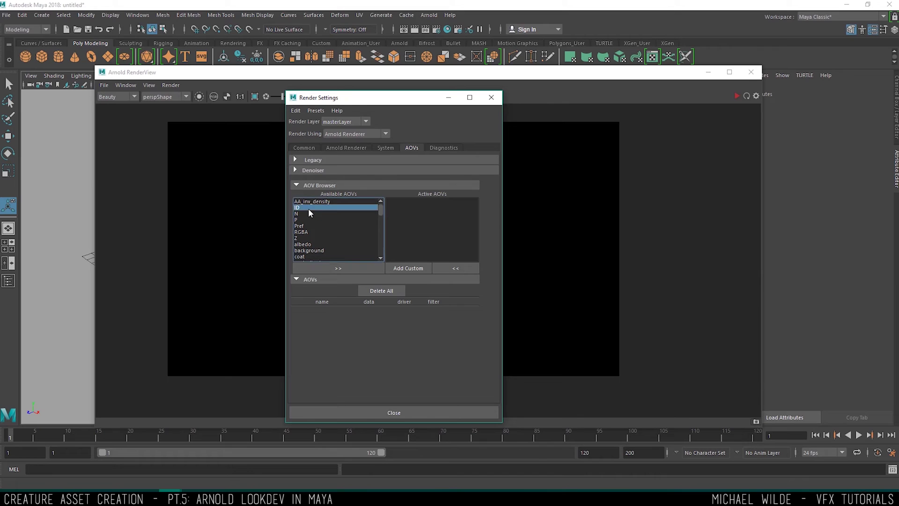
pyautogui.click(344, 268)
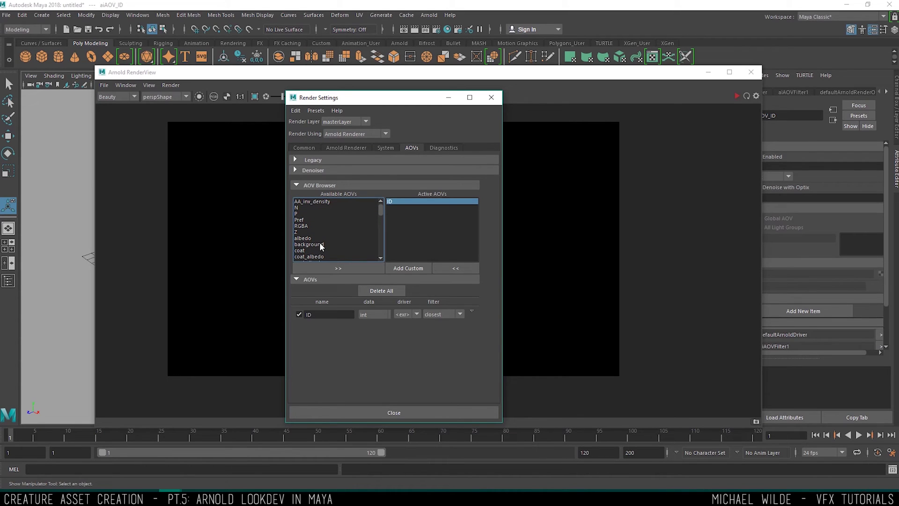
pyautogui.click(314, 238)
pyautogui.click(321, 264)
# Select the diffuse pass among the available AOVs and remove albedo from the active ones
pyautogui.scroll(-1, 325, 232)
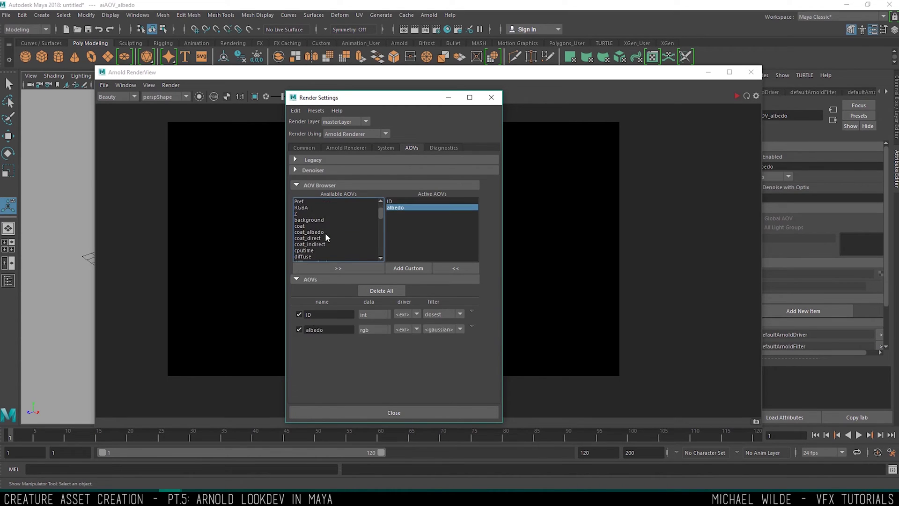
pyautogui.scroll(-1, 325, 238)
pyautogui.click(319, 239)
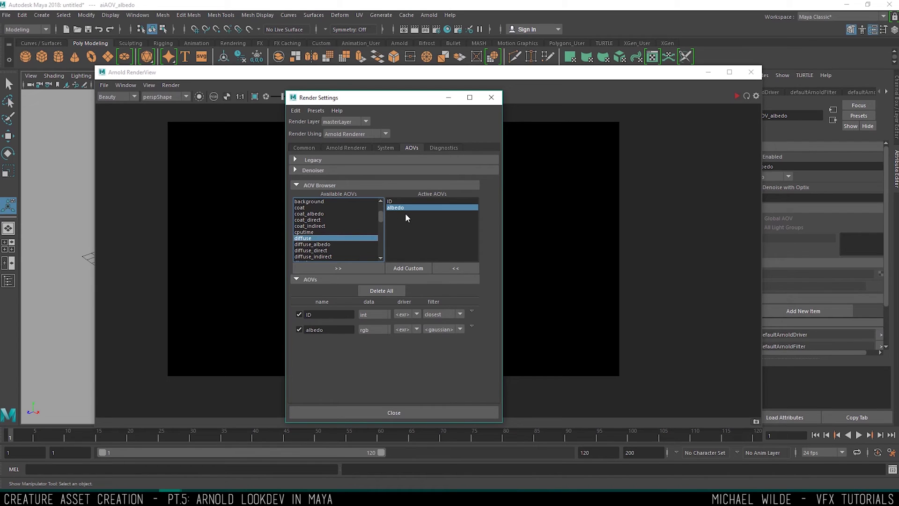
pyautogui.click(455, 266)
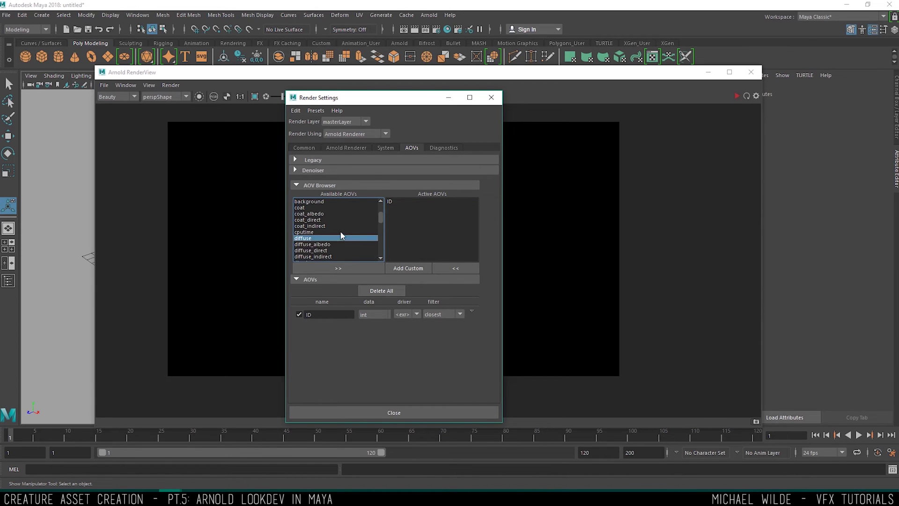
# Extend the selection with specular, specular_direct and sss, and add them together with diffuse to the active AOVs
pyautogui.scroll(-5, 335, 236)
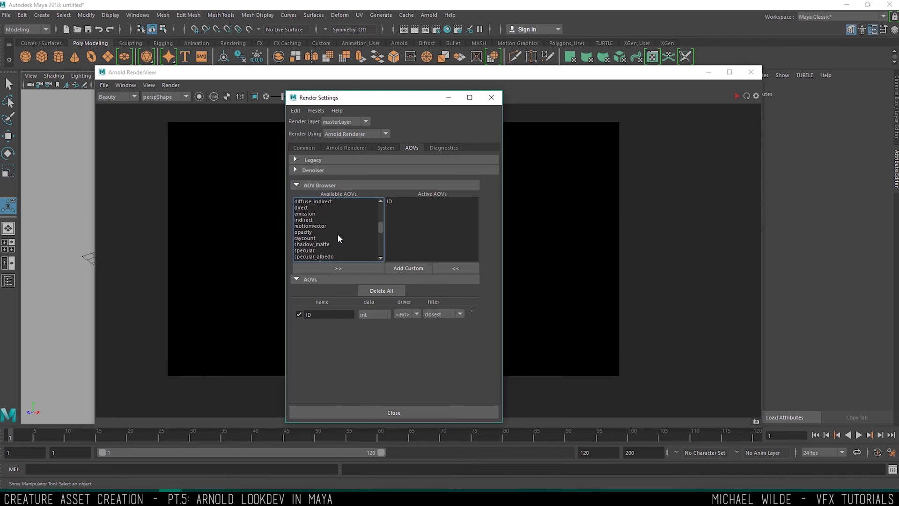
pyautogui.click(335, 227)
pyautogui.scroll(-1, 334, 235)
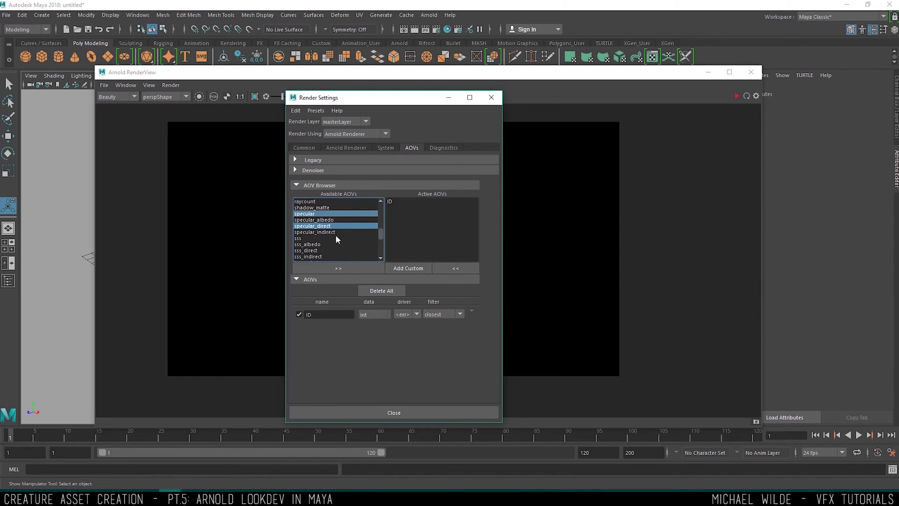
pyautogui.scroll(-2, 333, 235)
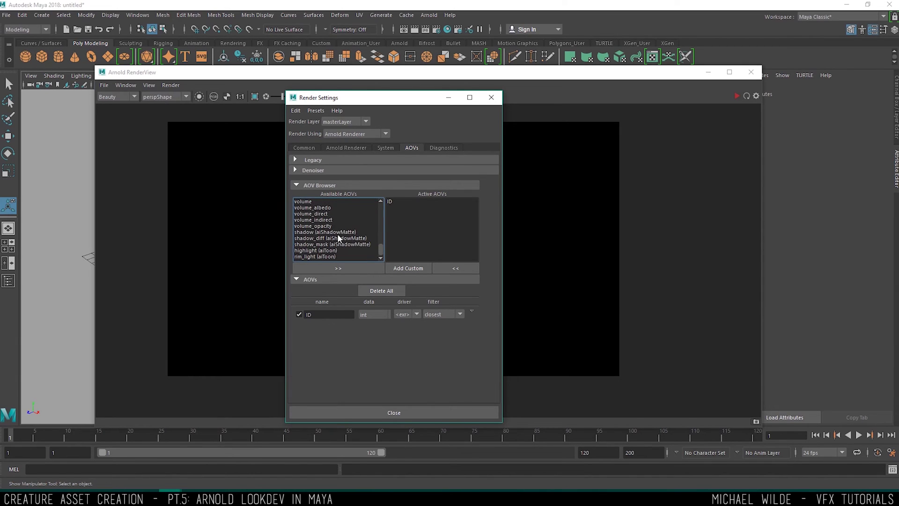
pyautogui.scroll(2, 341, 237)
pyautogui.click(329, 266)
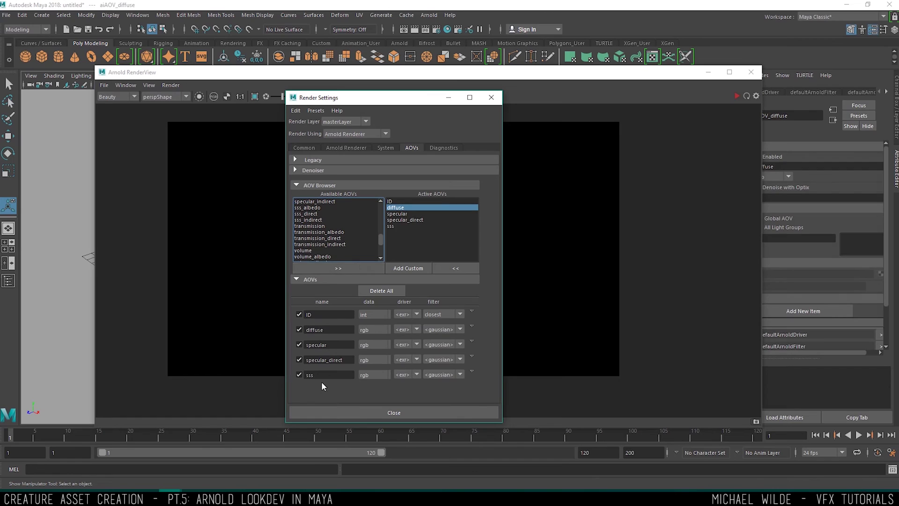
# Rename the ID AOV to ID_ and open the choice of output drivers for it
pyautogui.click(327, 314)
pyautogui.write('_RGB')
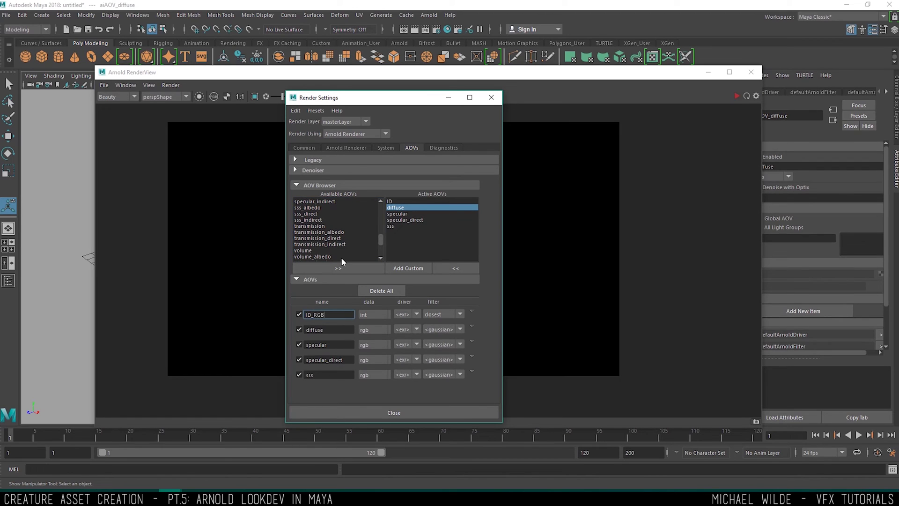
pyautogui.press('BackSpace')
pyautogui.press('BackSpace')
pyautogui.press('BackSpace')
pyautogui.press('Return')
pyautogui.click(414, 312)
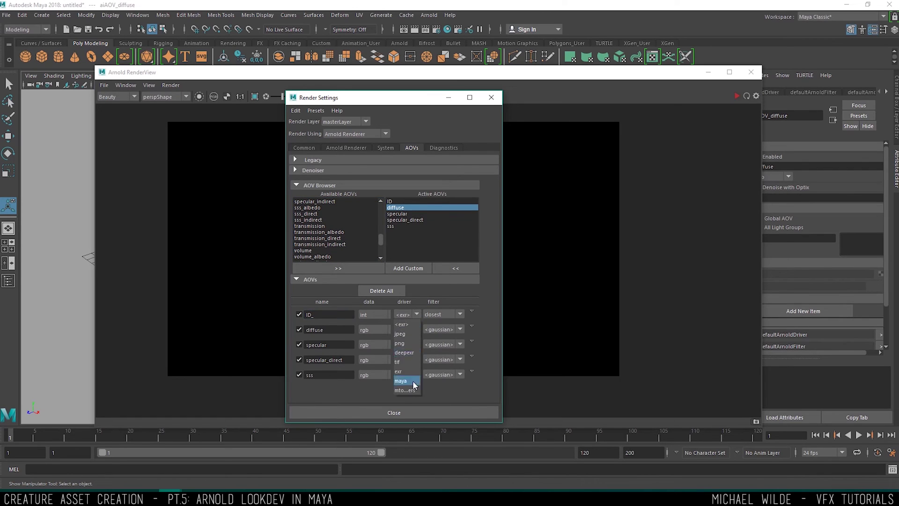